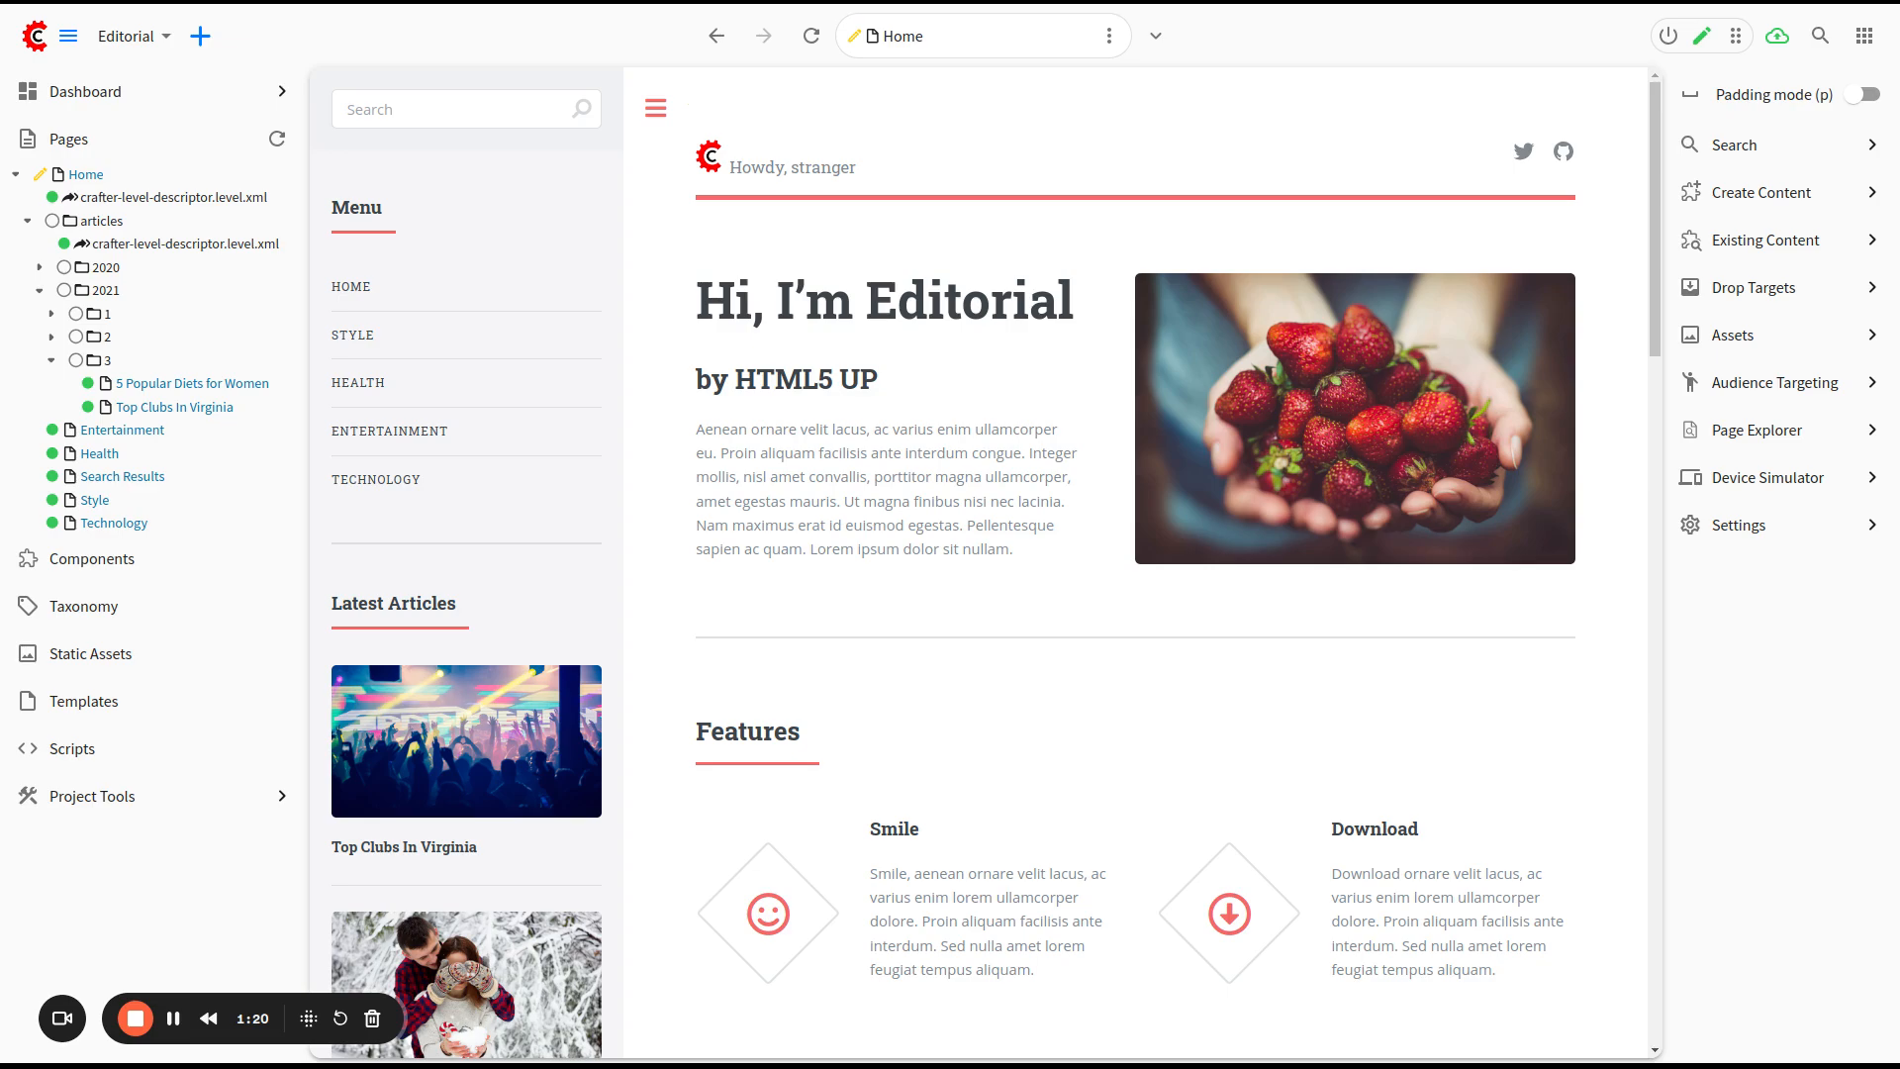
# Open the Engine Project Configuration from Project Tools by filtering the configuration files for "engine"
pyautogui.click(192, 799)
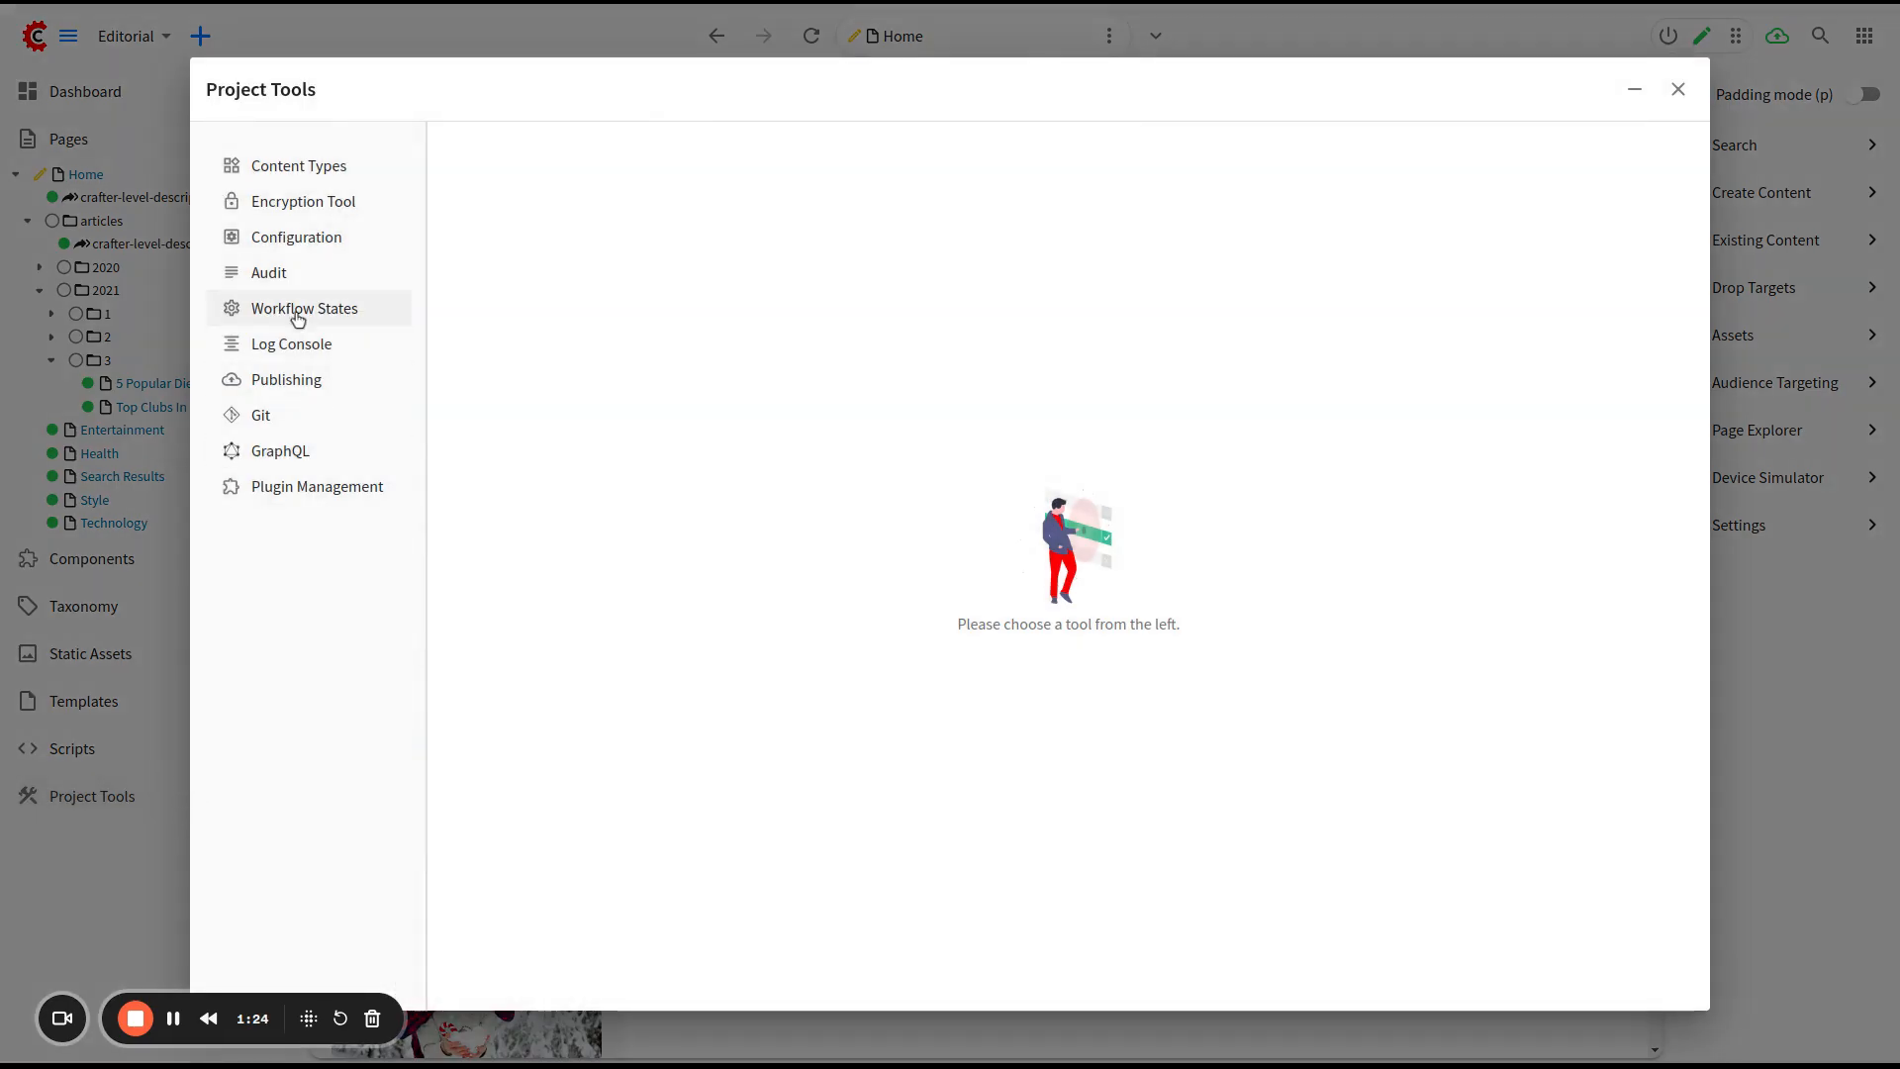
pyautogui.click(289, 243)
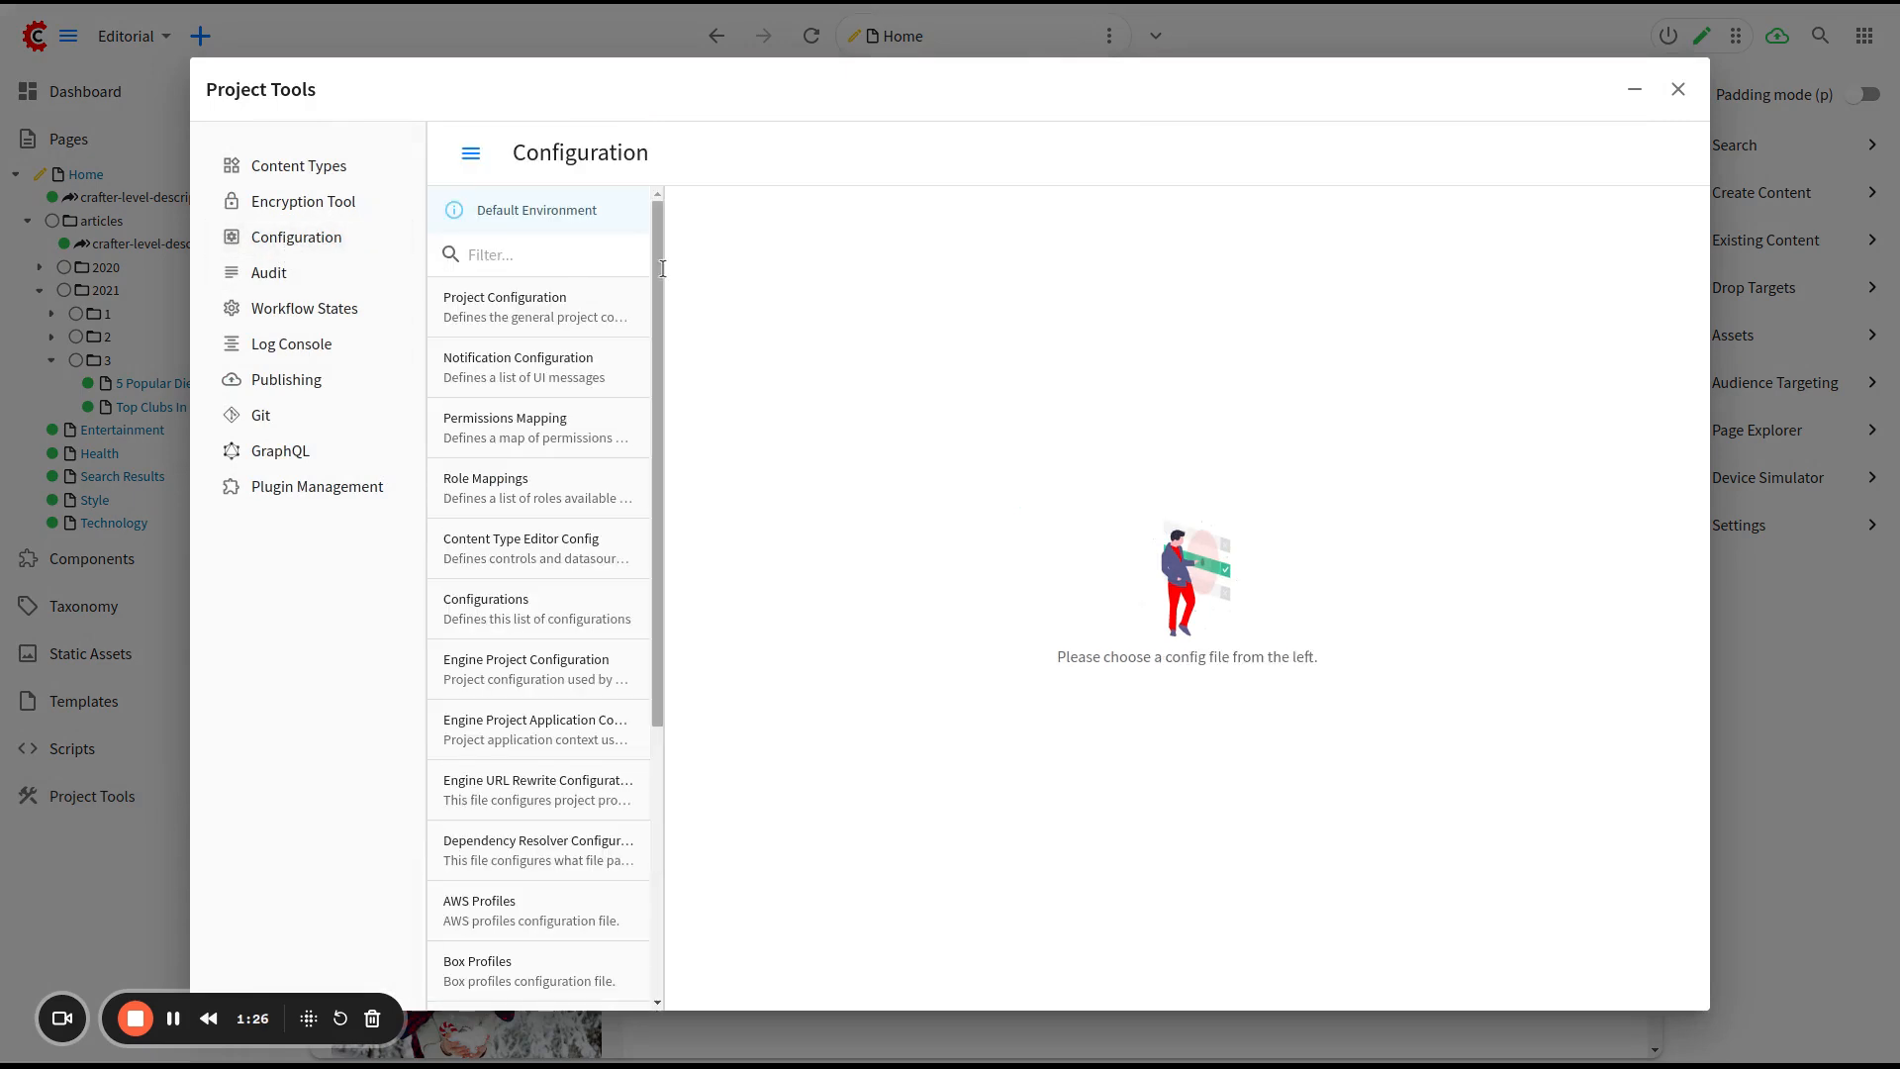
pyautogui.write('engine')
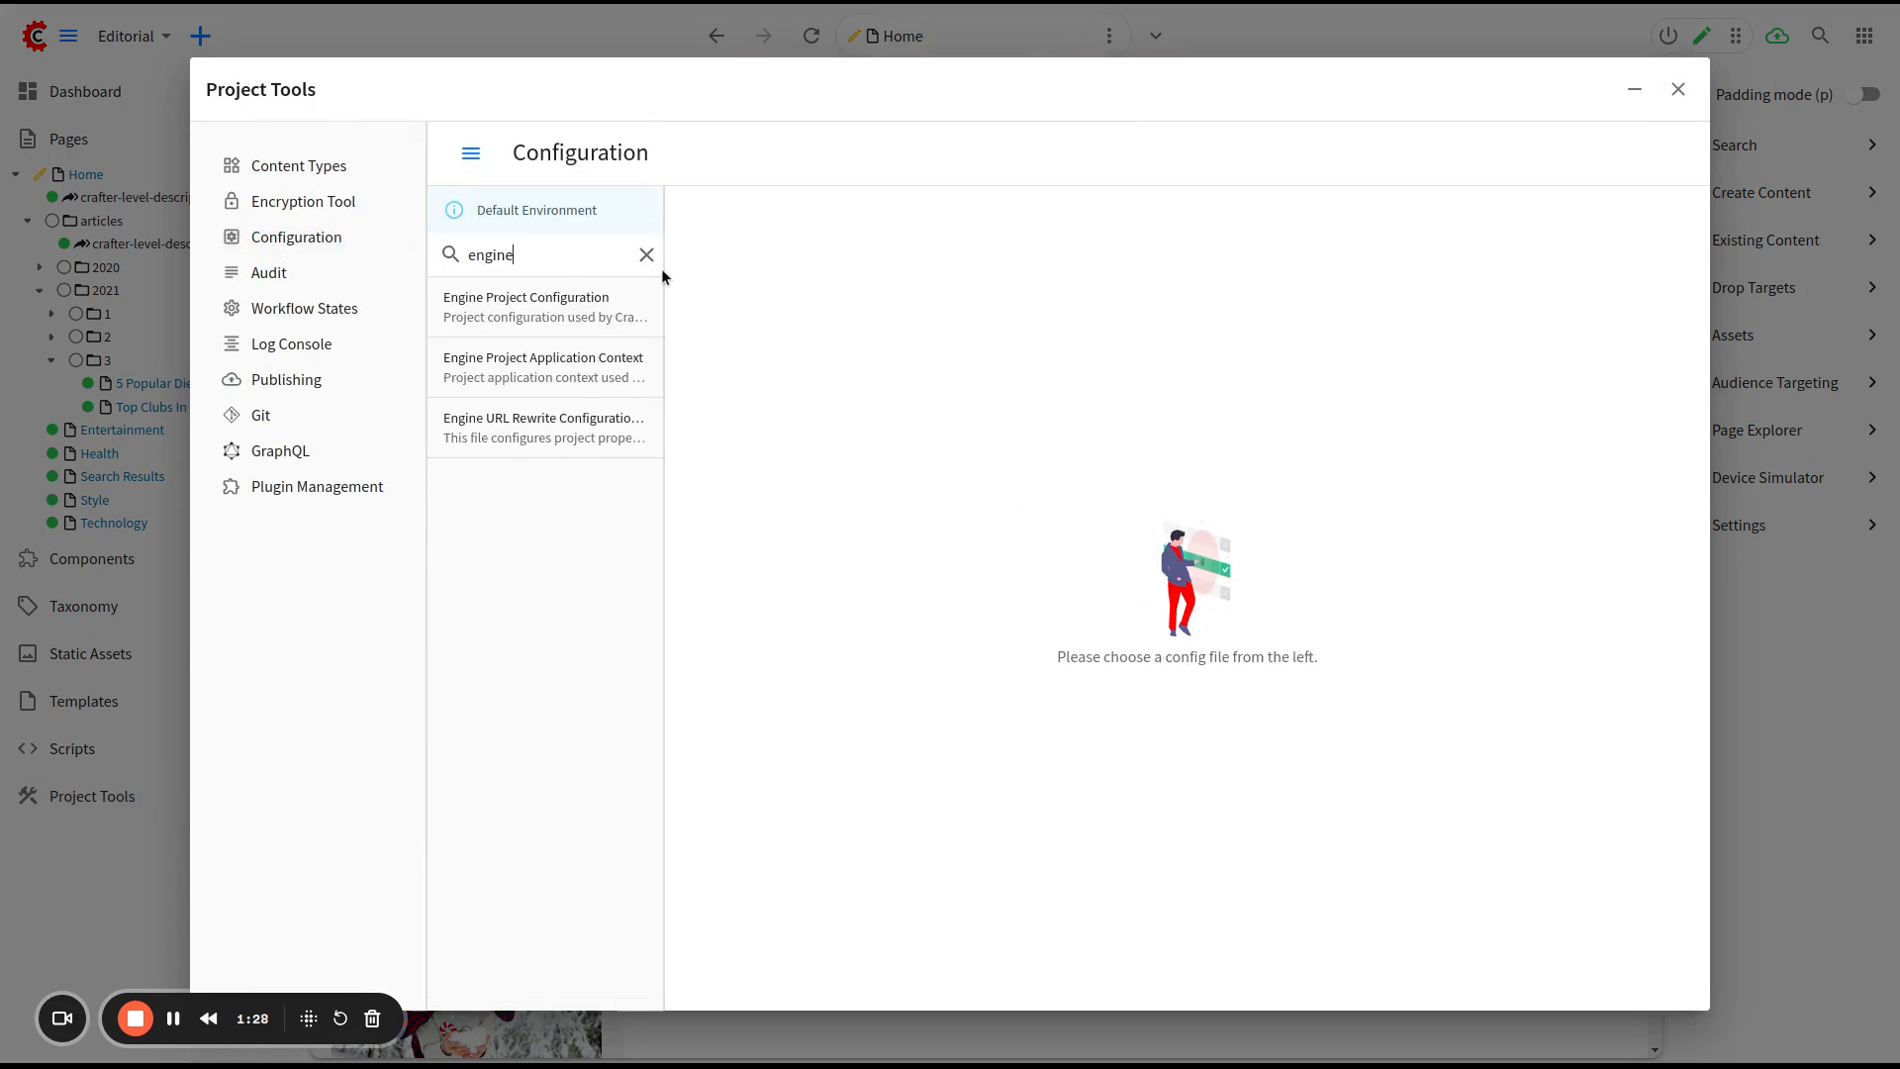
pyautogui.click(550, 323)
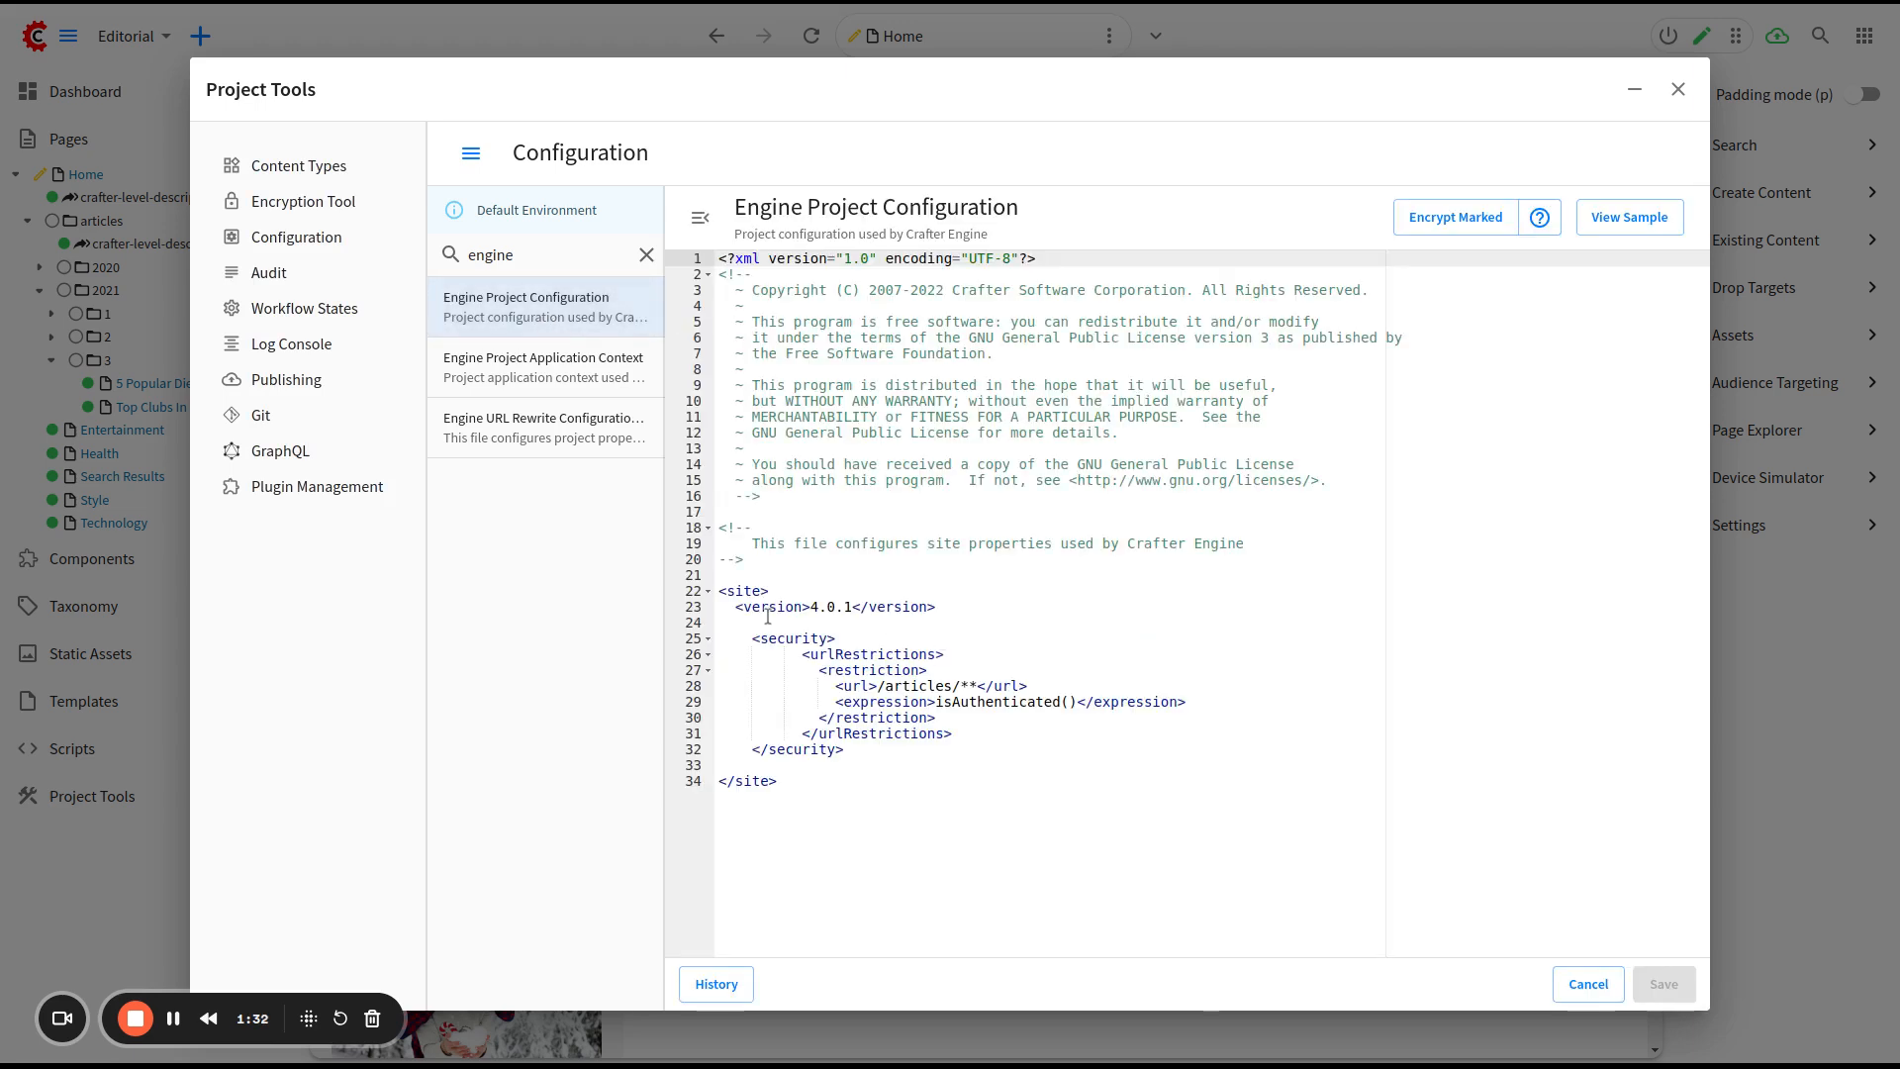
# Examine the security block's urlRestrictions, including the restriction's URL pattern and its authentication expression
pyautogui.moveTo(724, 638); pyautogui.dragTo(731, 750)
pyautogui.click(977, 775)
pyautogui.moveTo(986, 742); pyautogui.dragTo(720, 669)
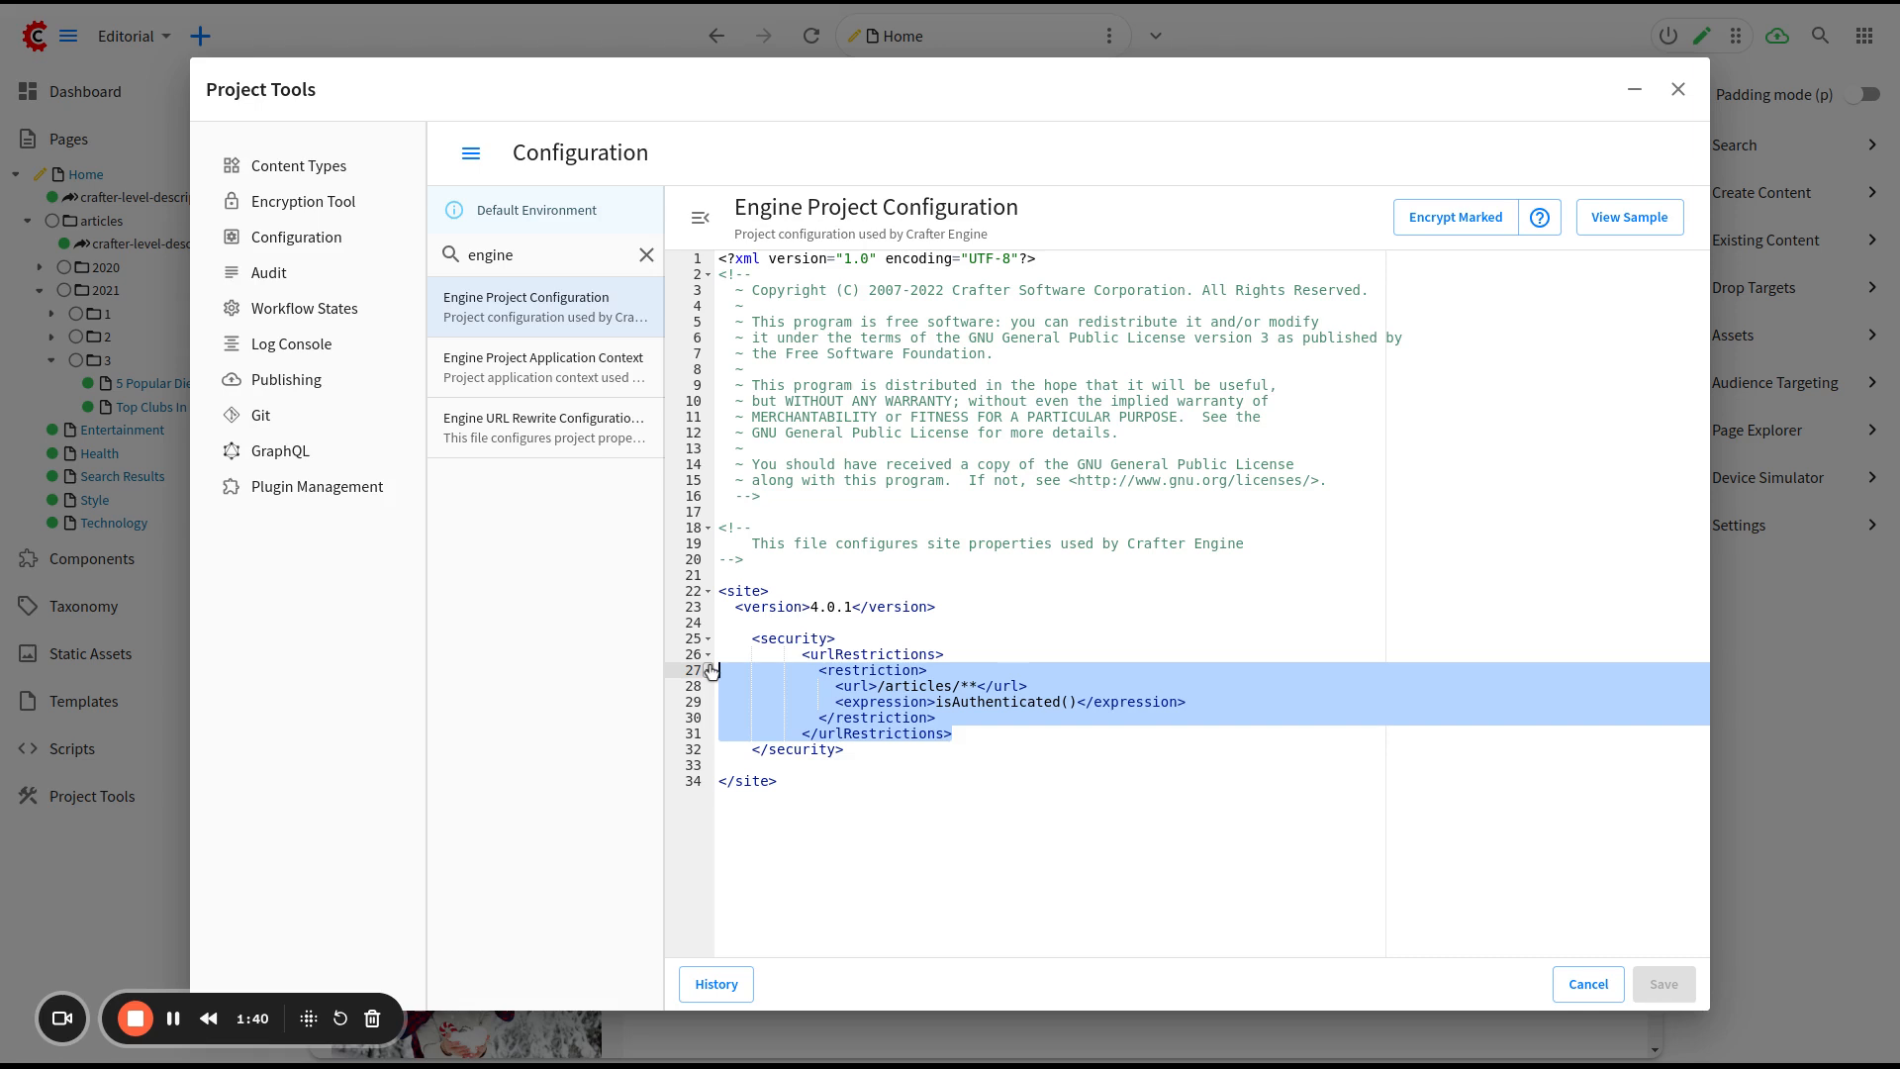
pyautogui.click(745, 669)
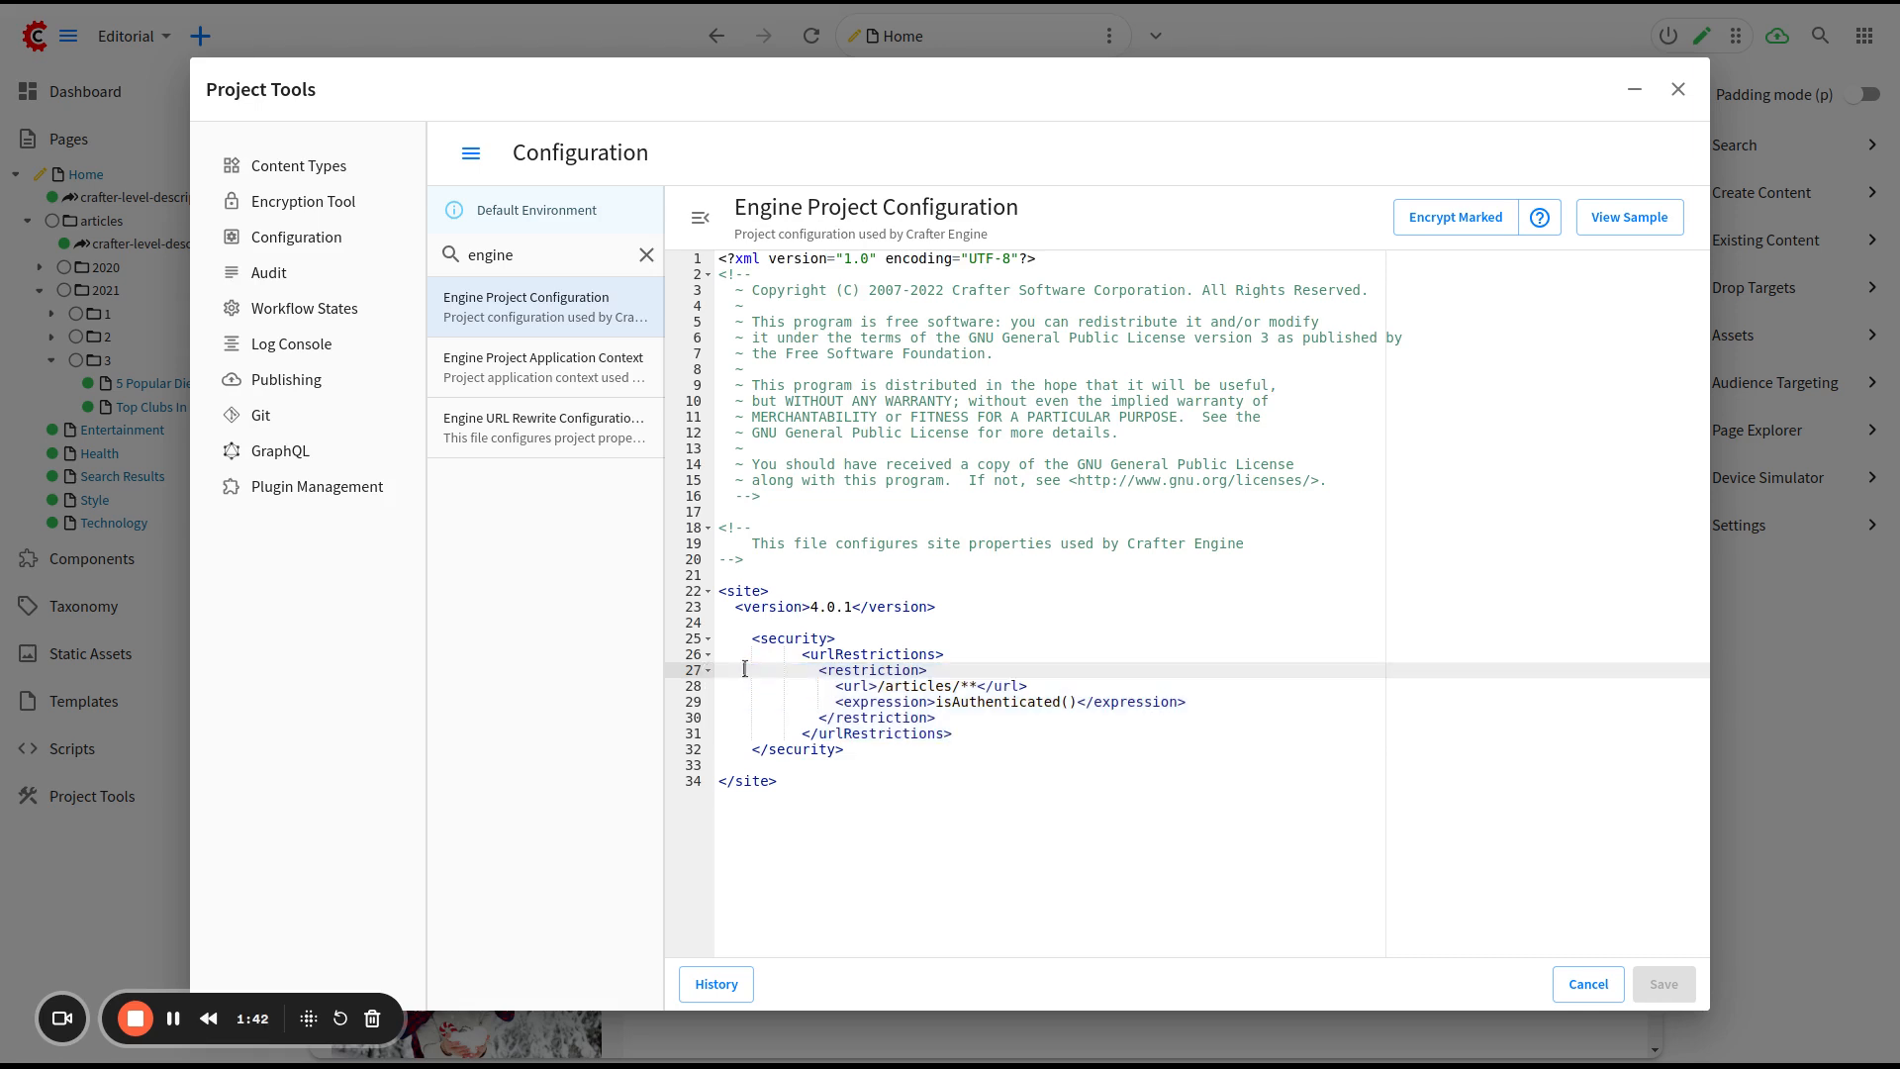
pyautogui.moveTo(834, 690); pyautogui.dragTo(1105, 685)
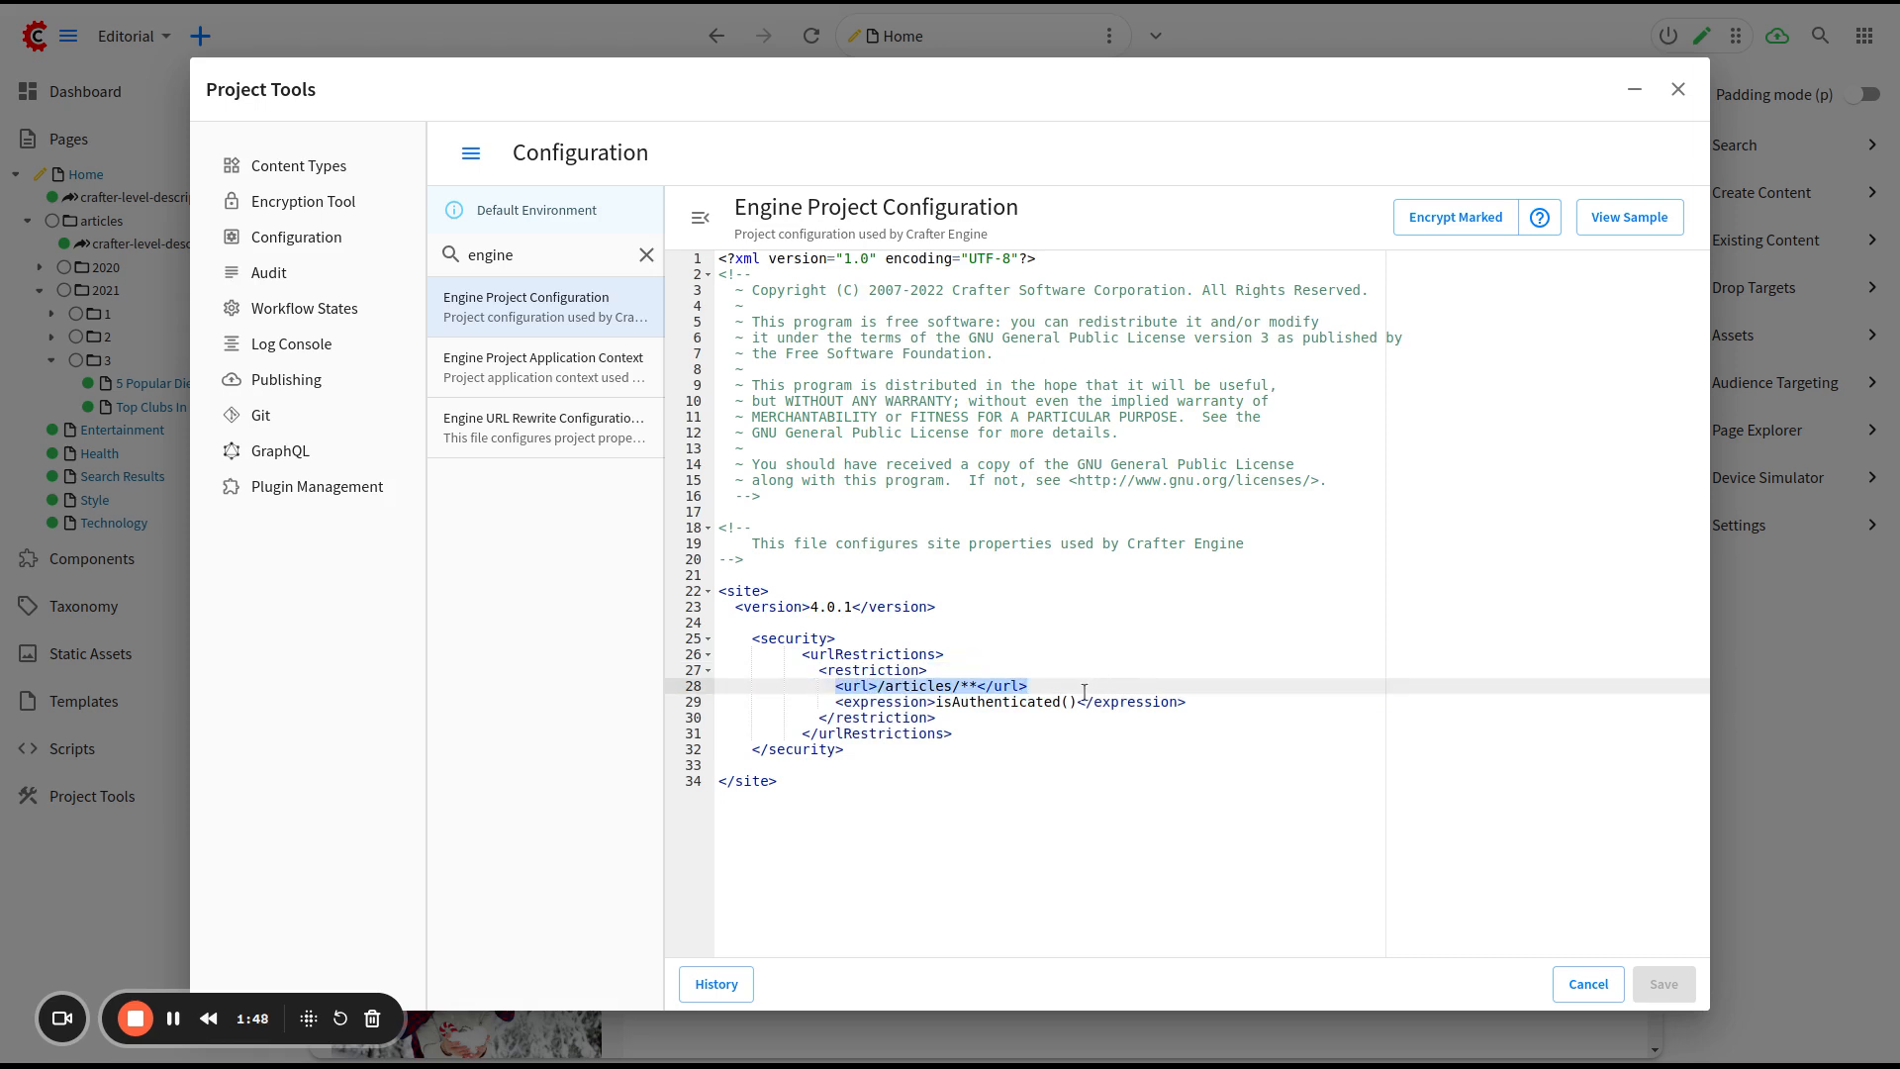
pyautogui.click(830, 689)
pyautogui.moveTo(830, 690); pyautogui.dragTo(1228, 701)
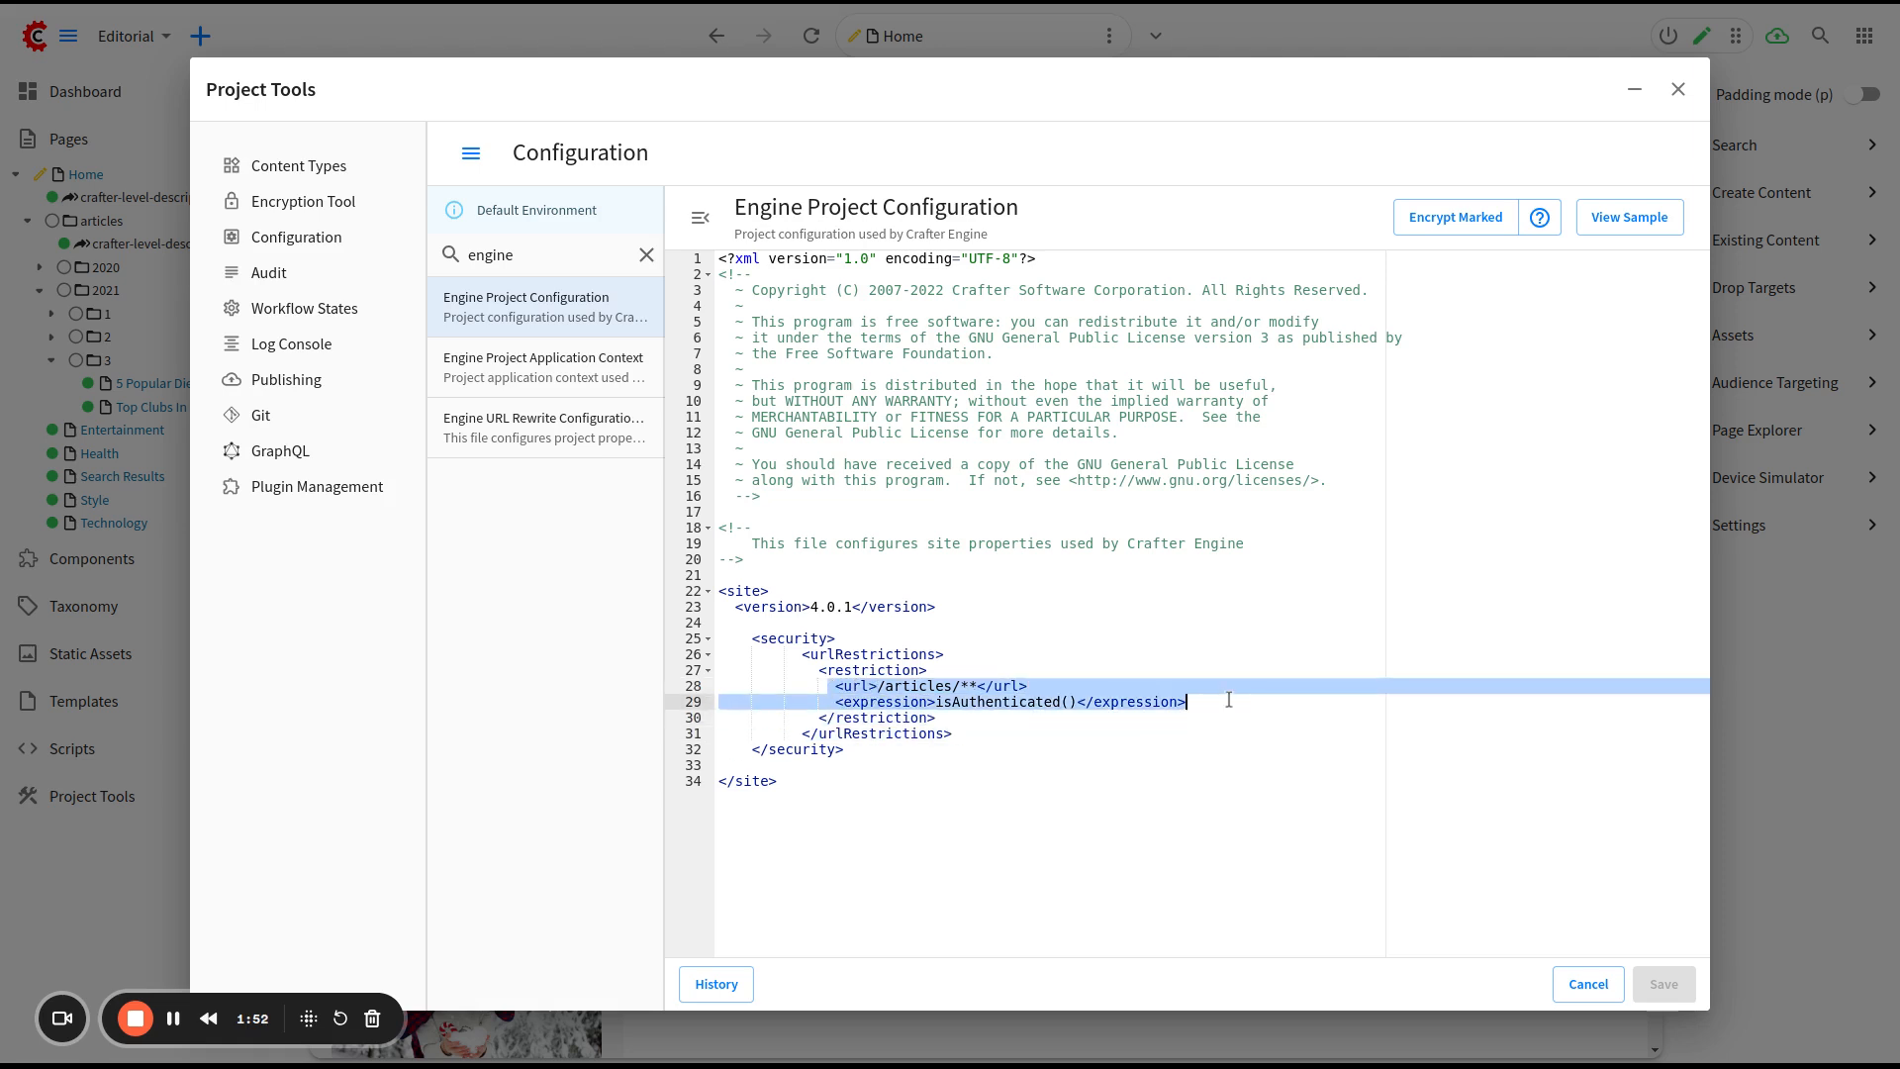
pyautogui.click(1229, 701)
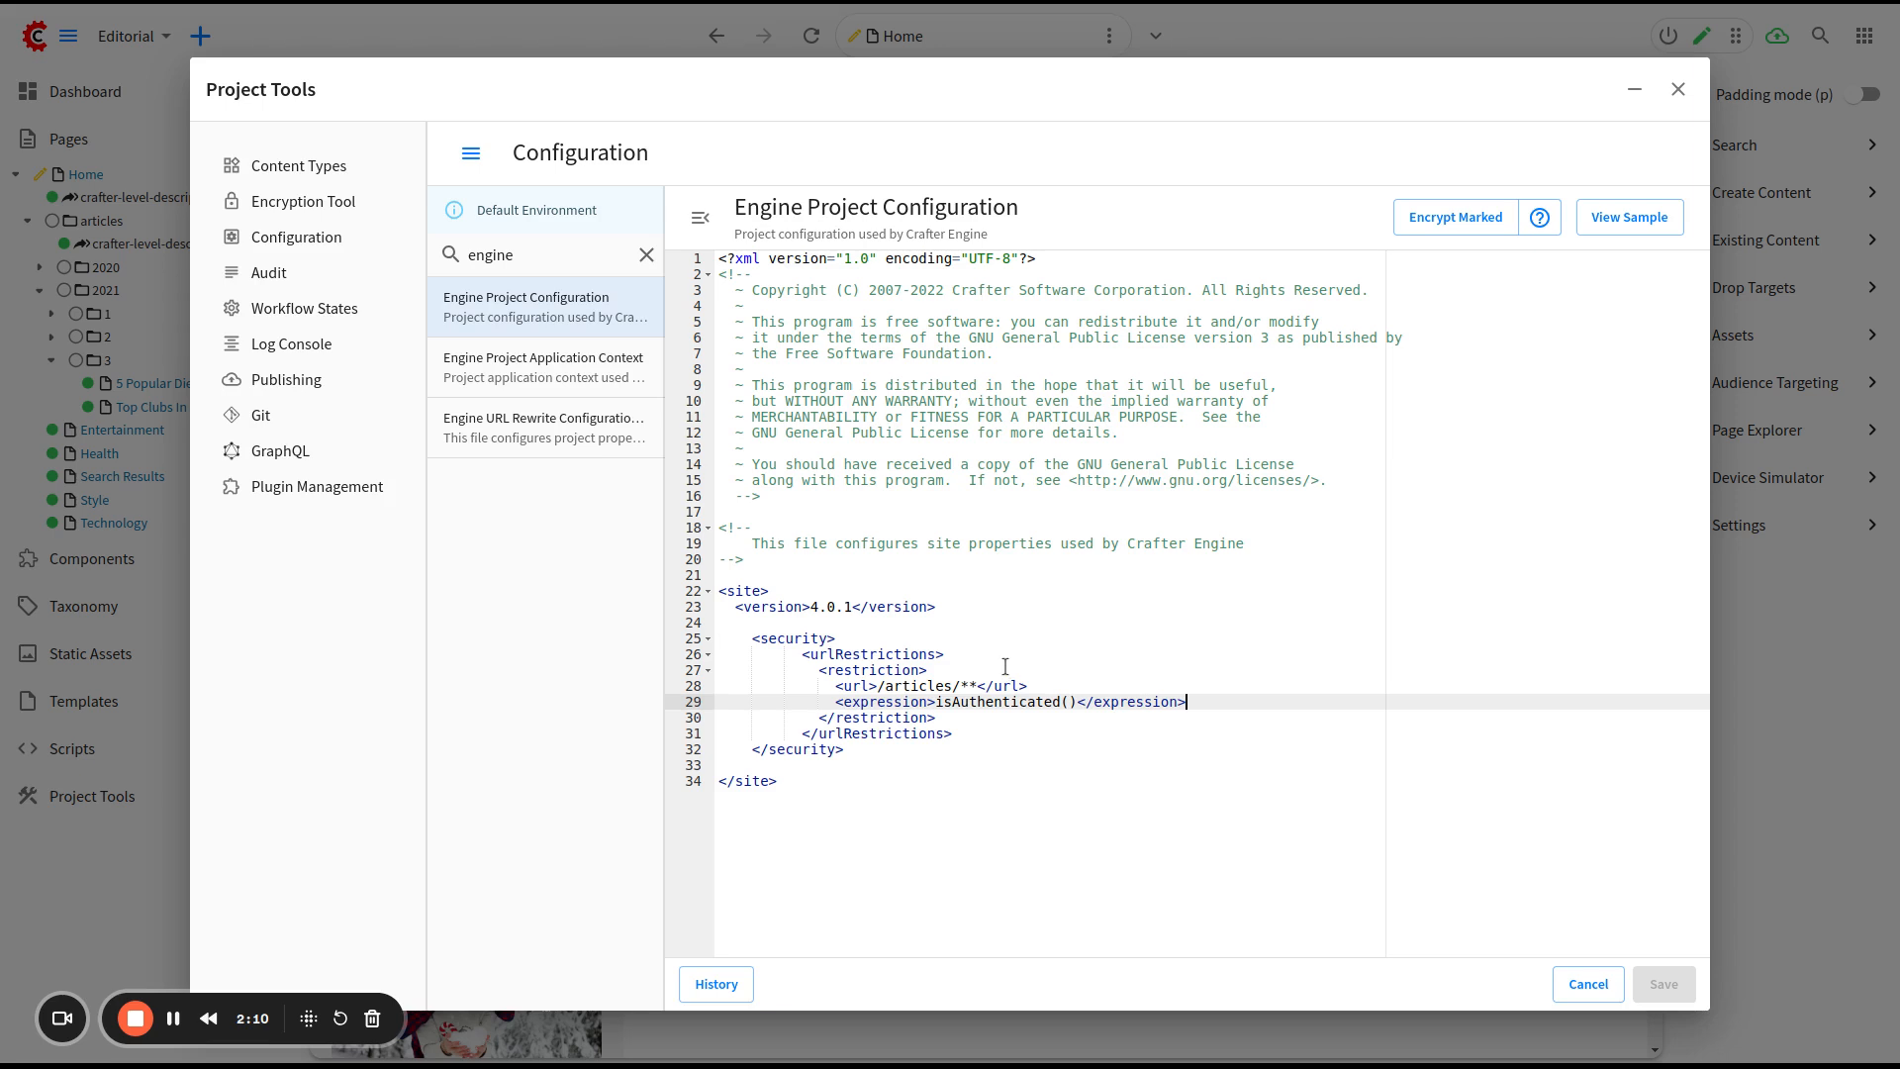
pyautogui.tripleClick(939, 703)
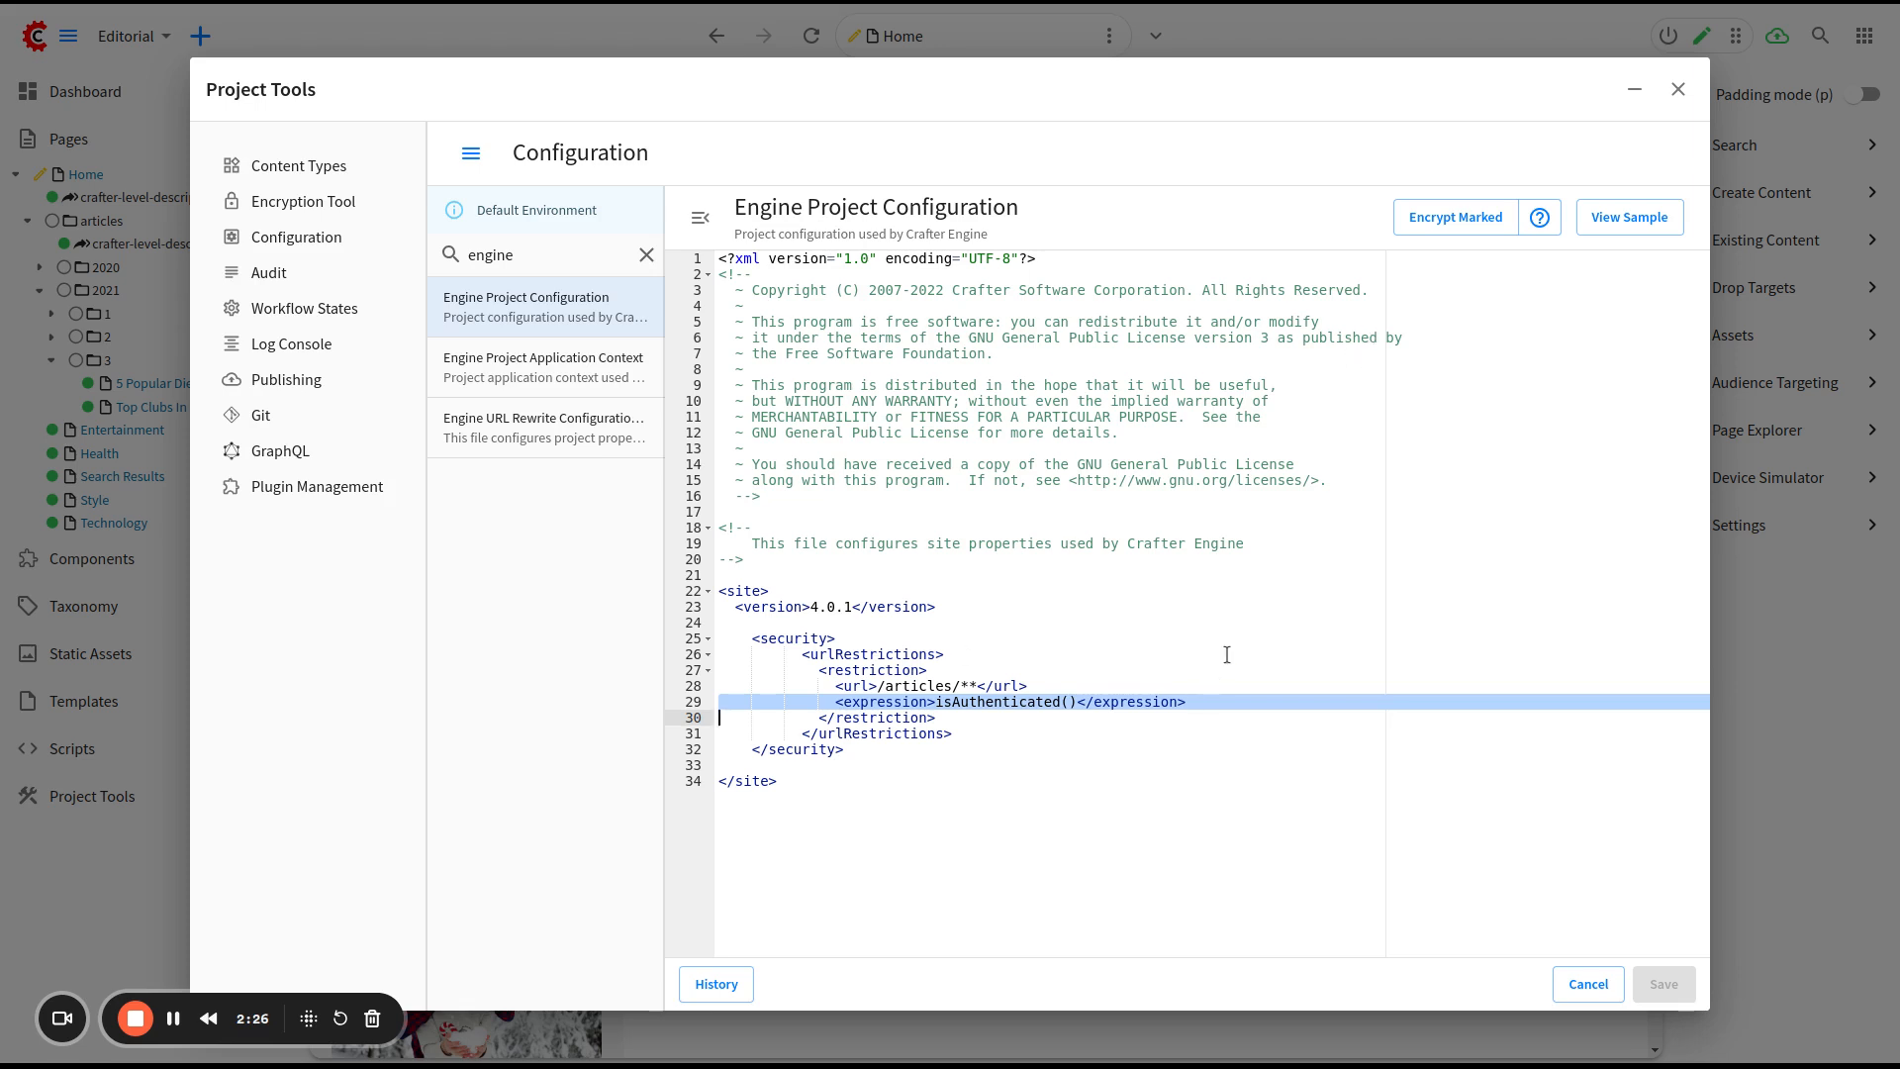
# Minimize Project Tools and preview the restricted Top Clubs In Virginia article
pyautogui.click(1638, 92)
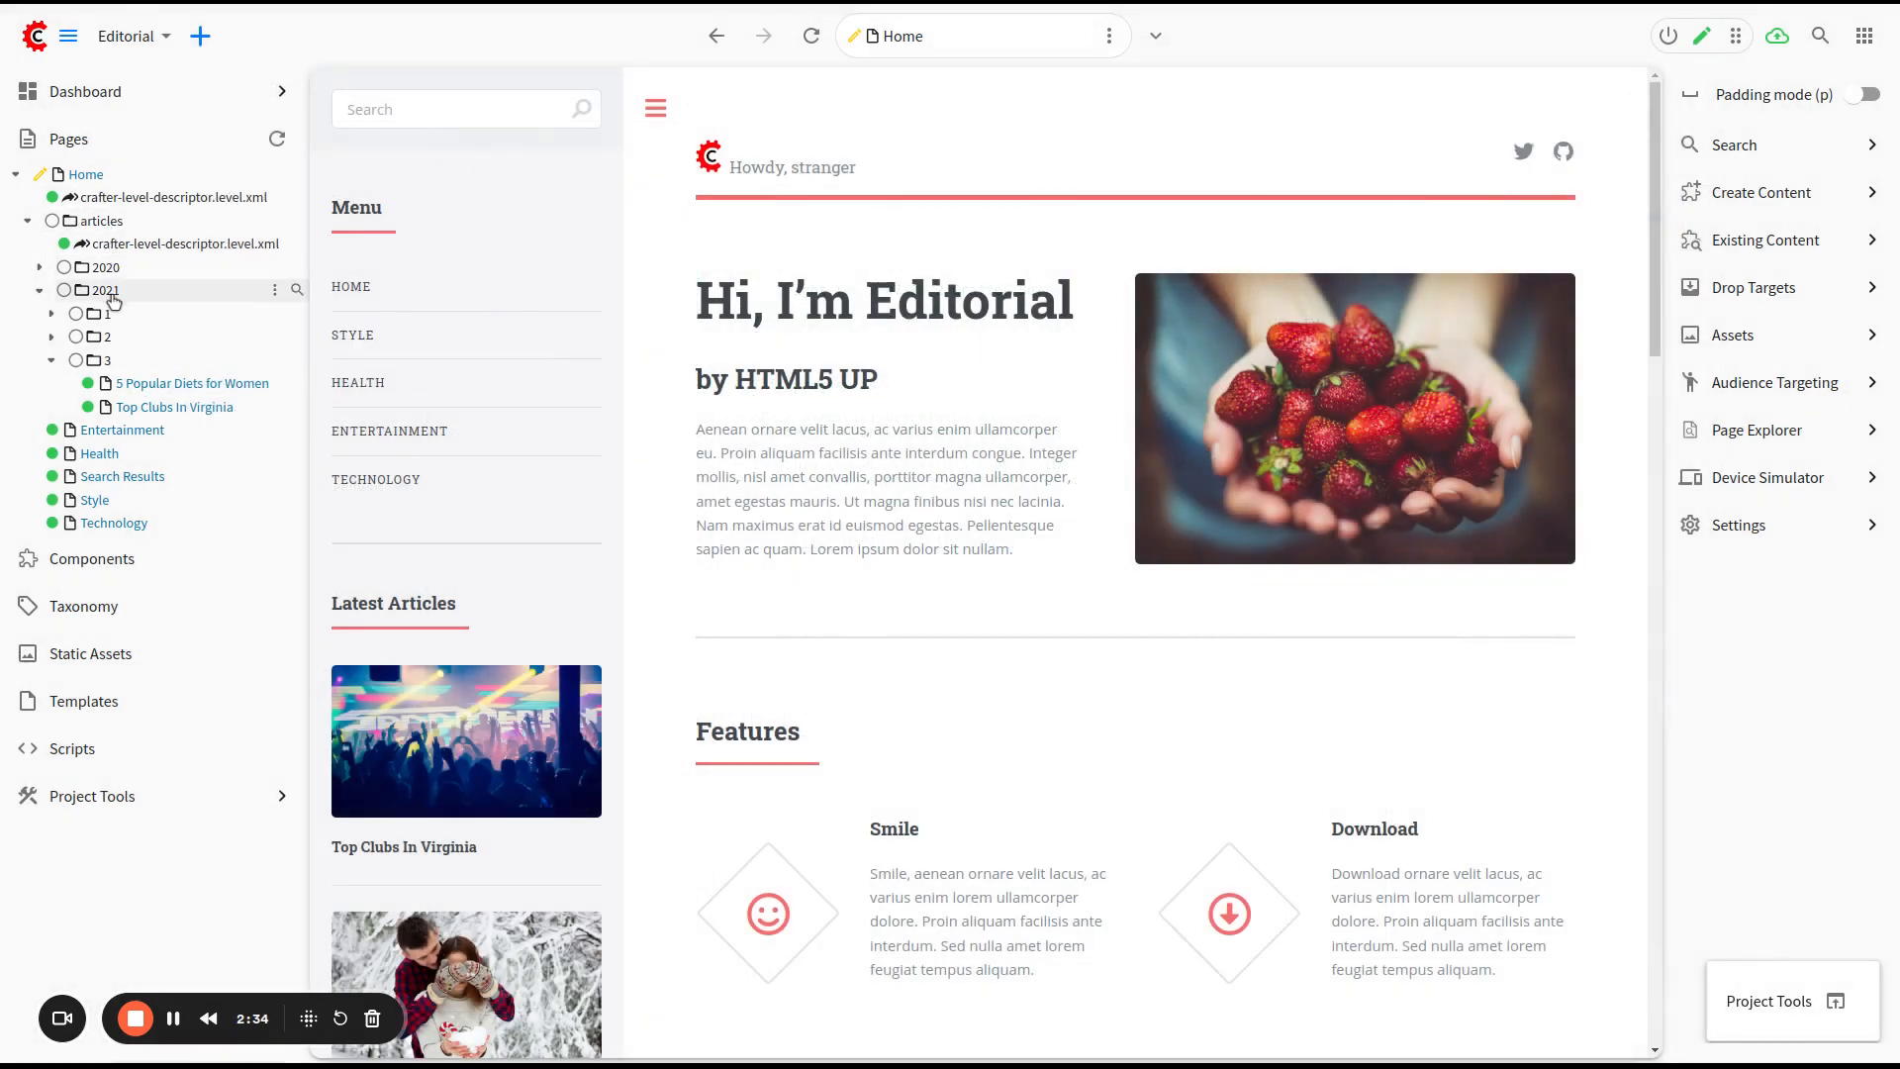
pyautogui.click(171, 415)
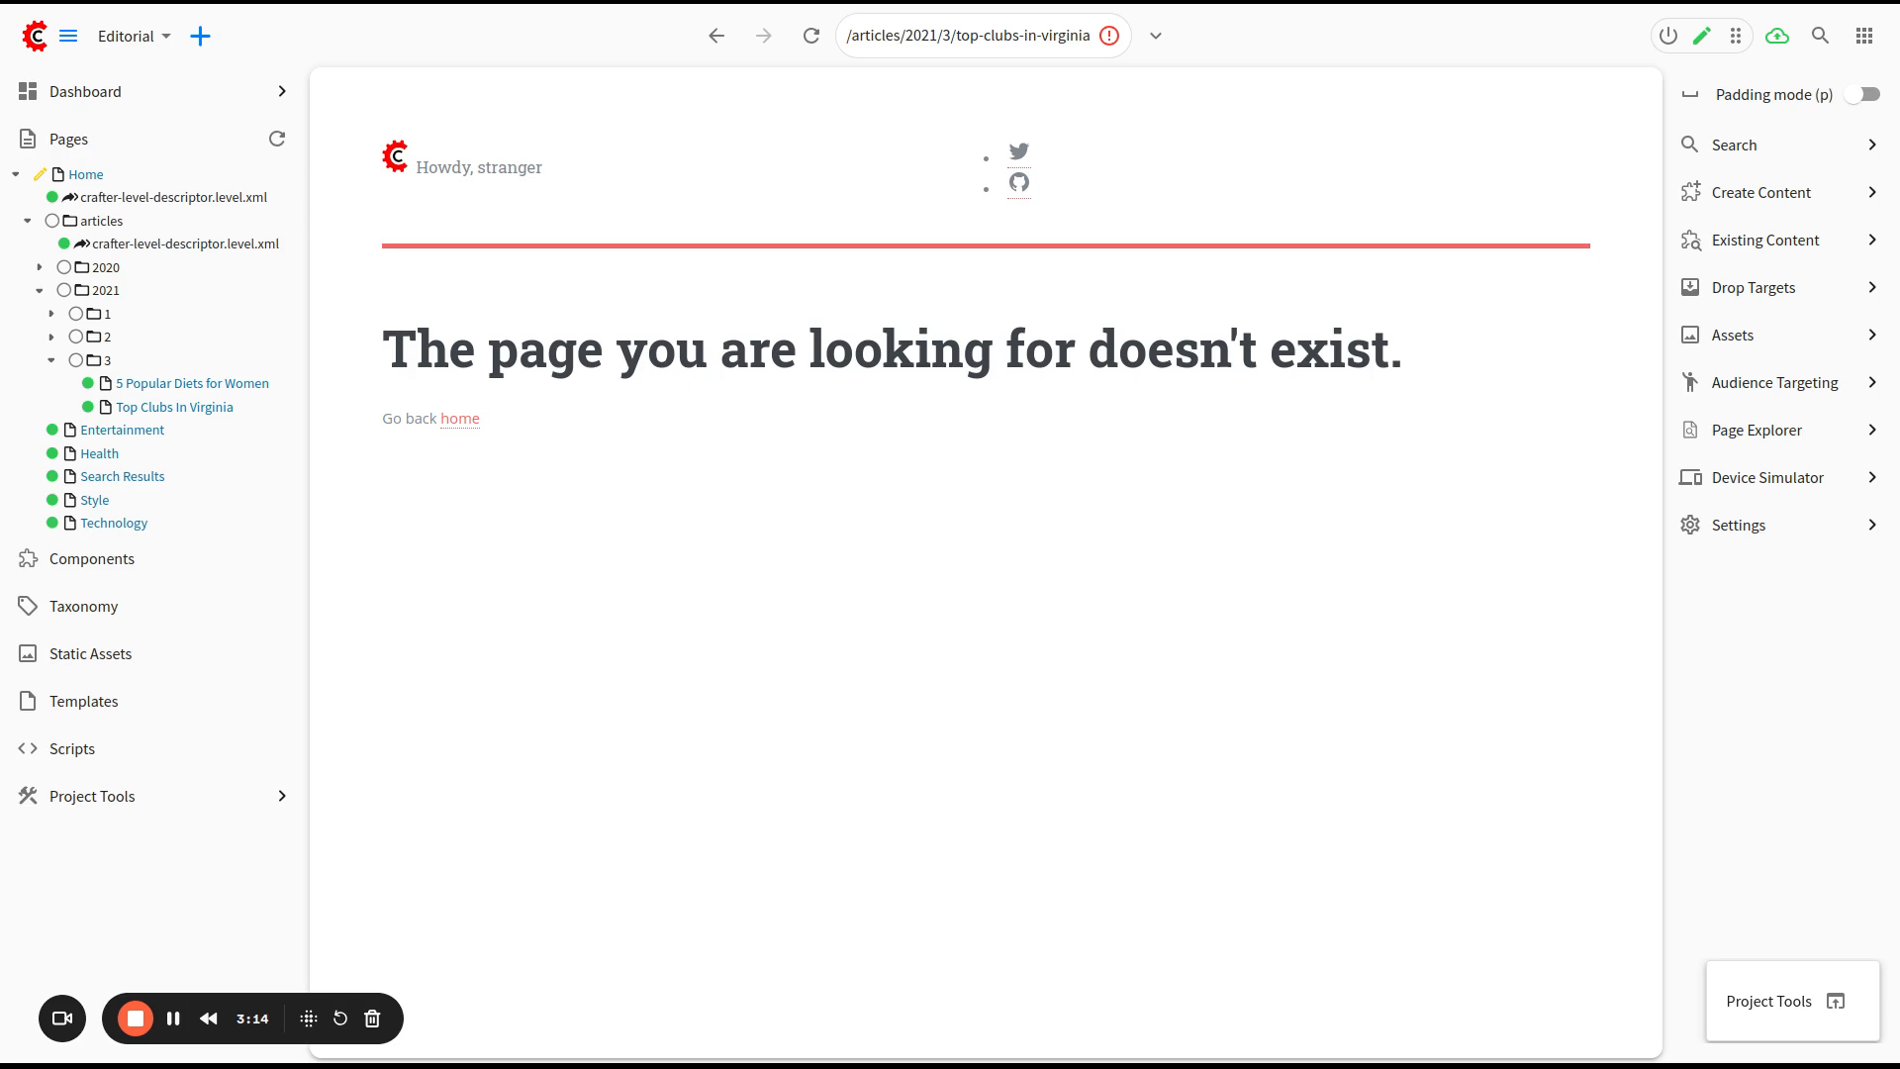
# Open the Health page and duplicate it, accepting the creation of a new copy
pyautogui.click(90, 463)
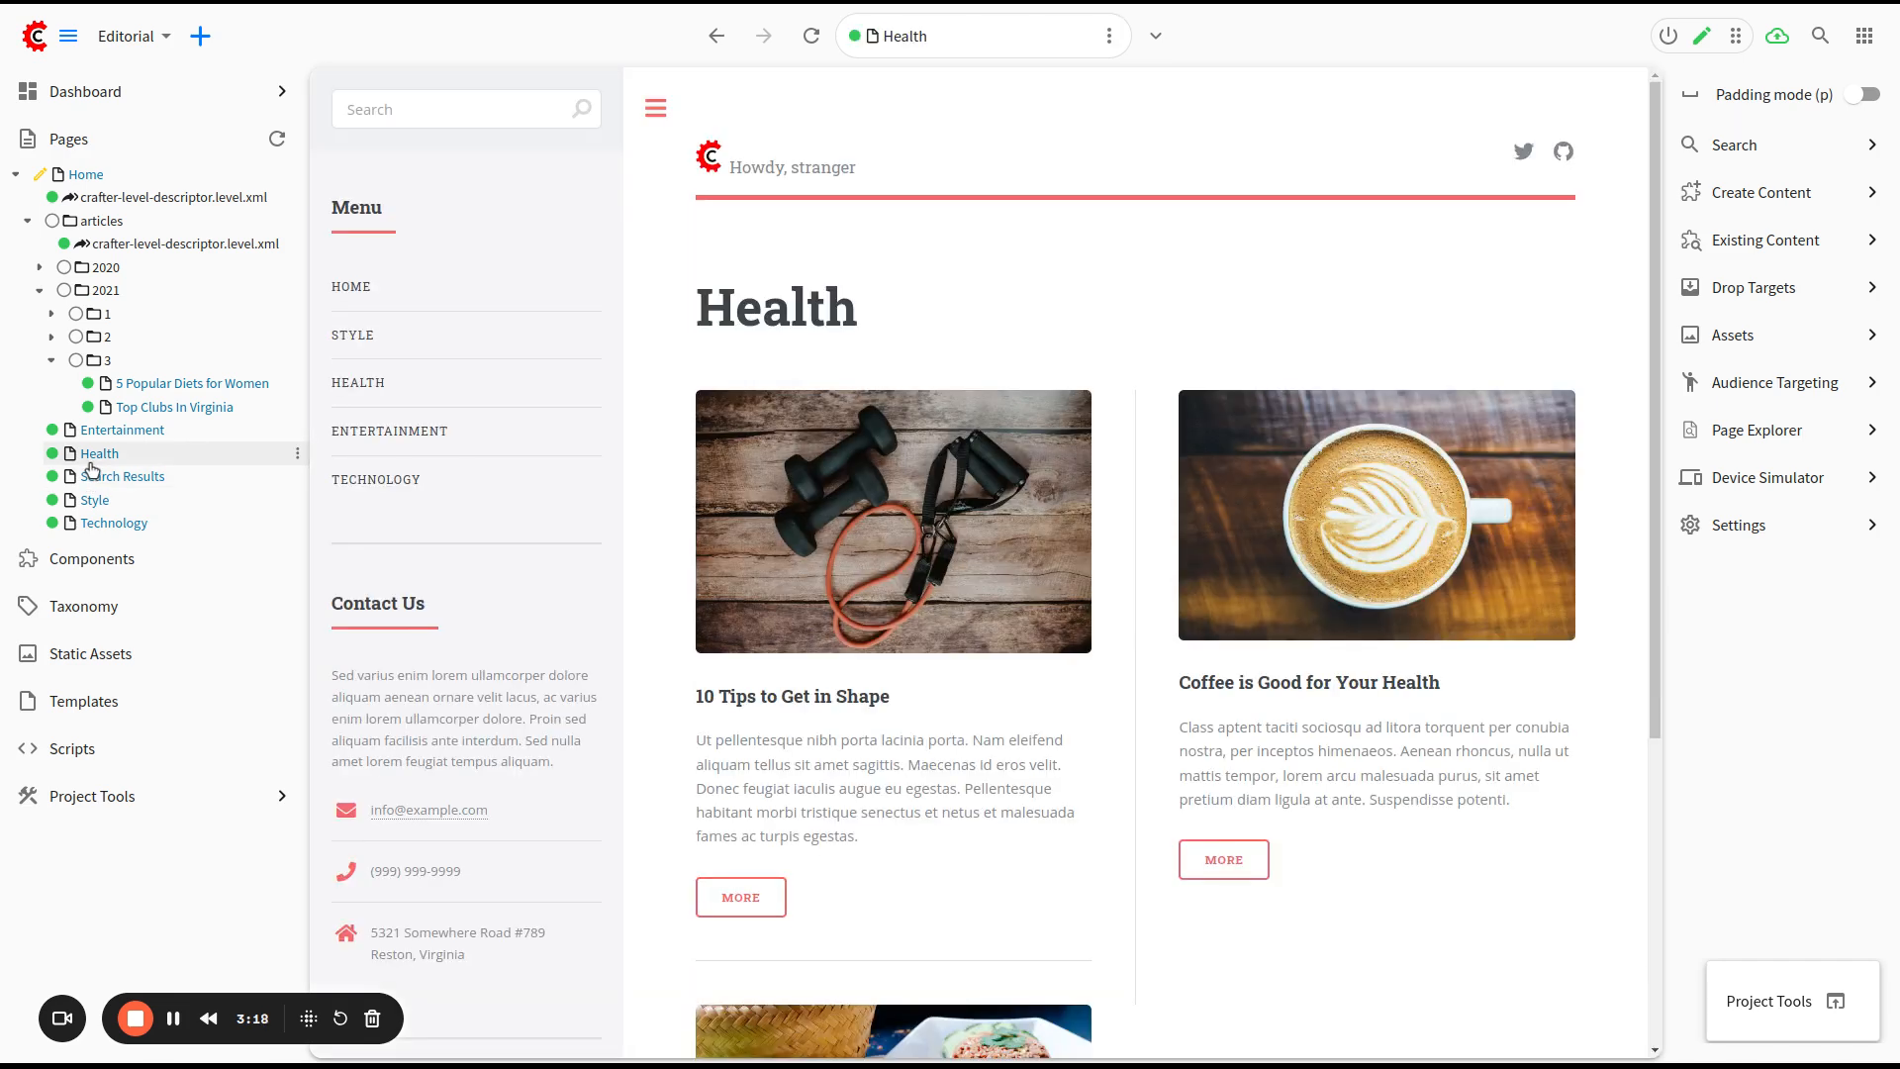
pyautogui.rightClick(93, 456)
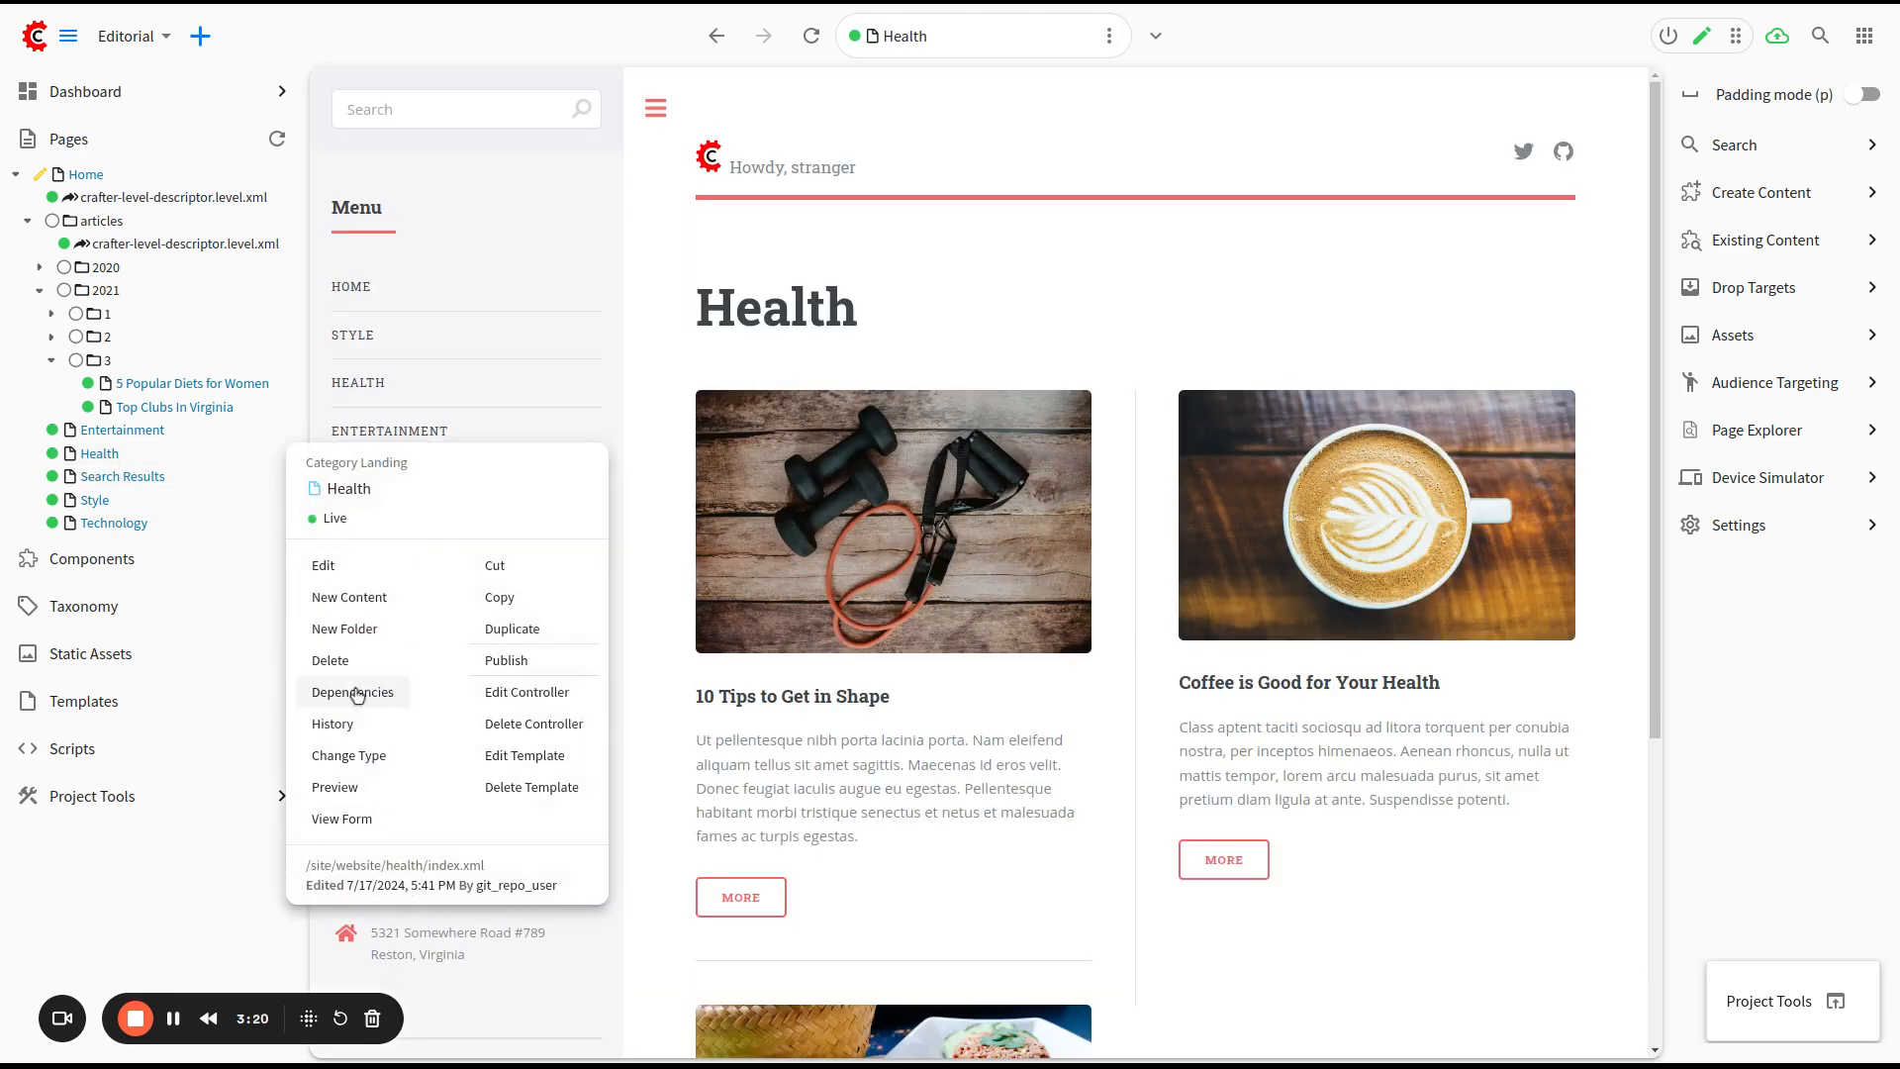
pyautogui.click(500, 636)
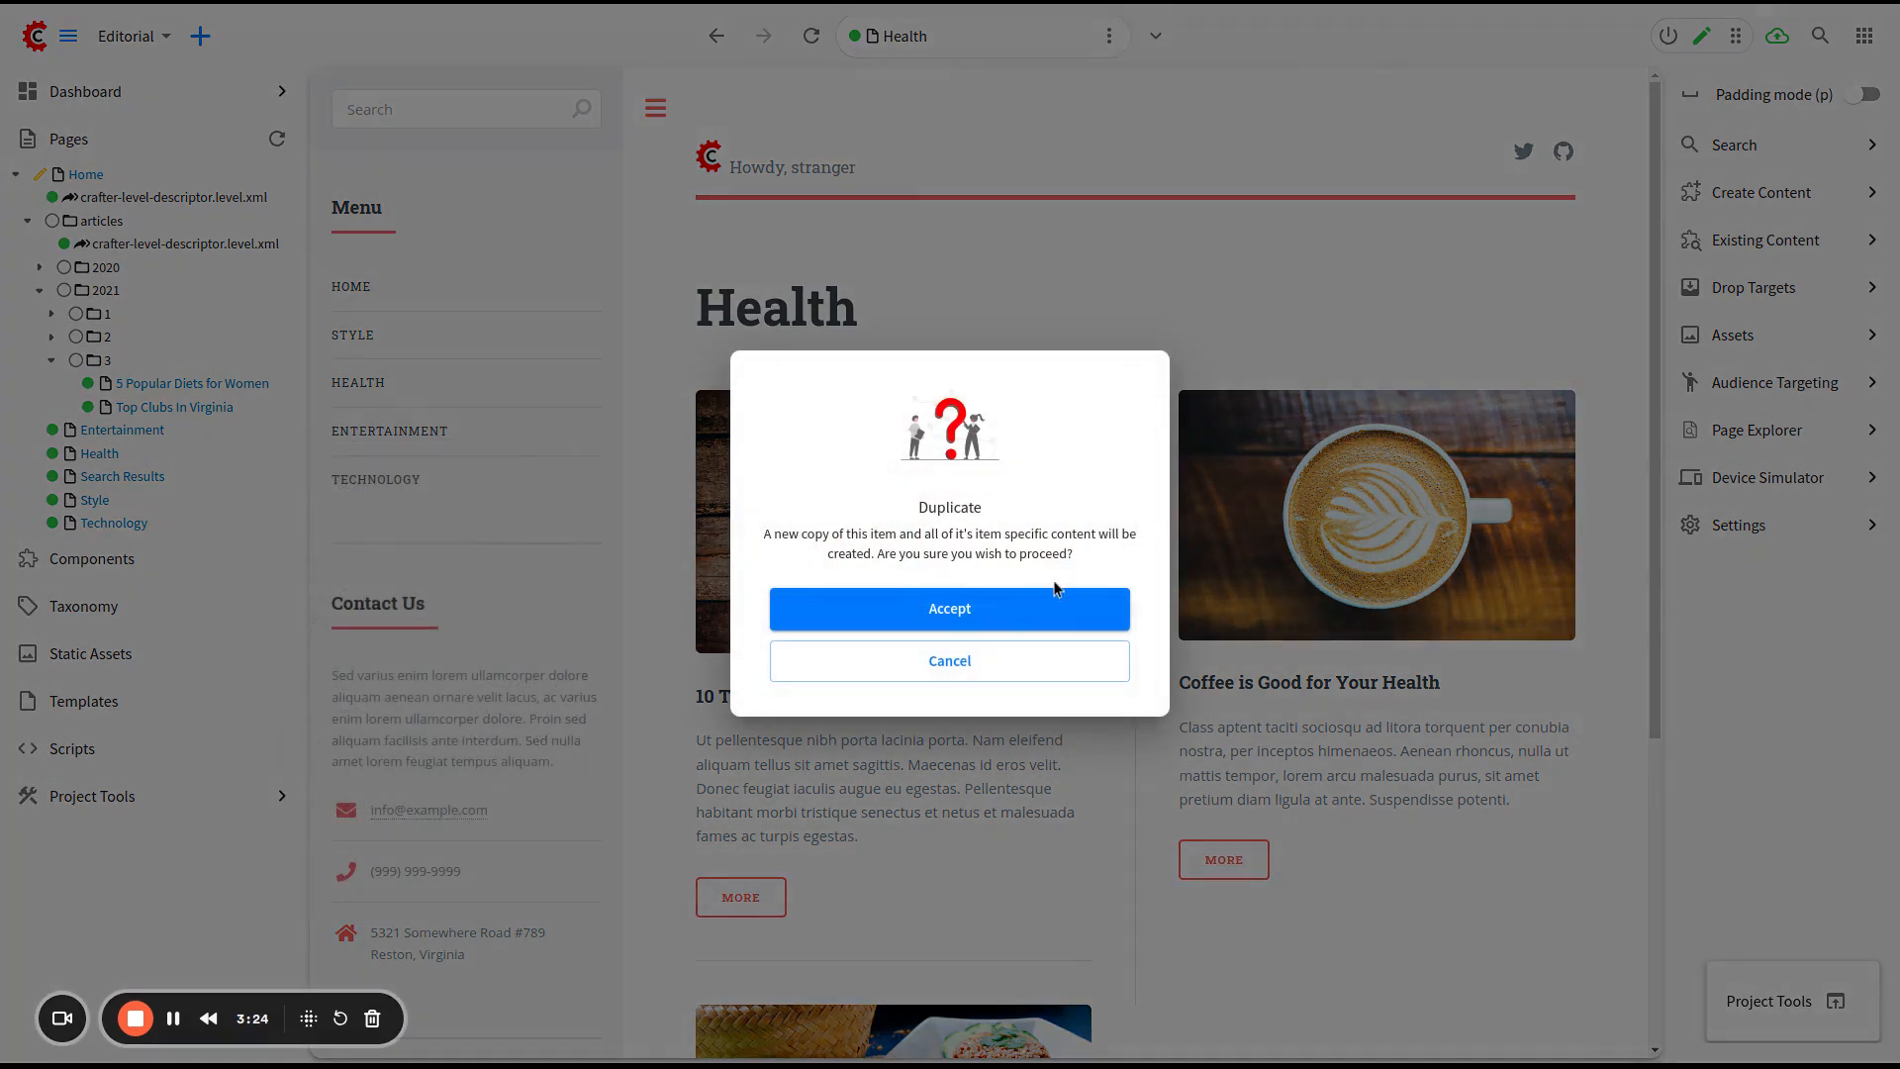
pyautogui.click(1017, 608)
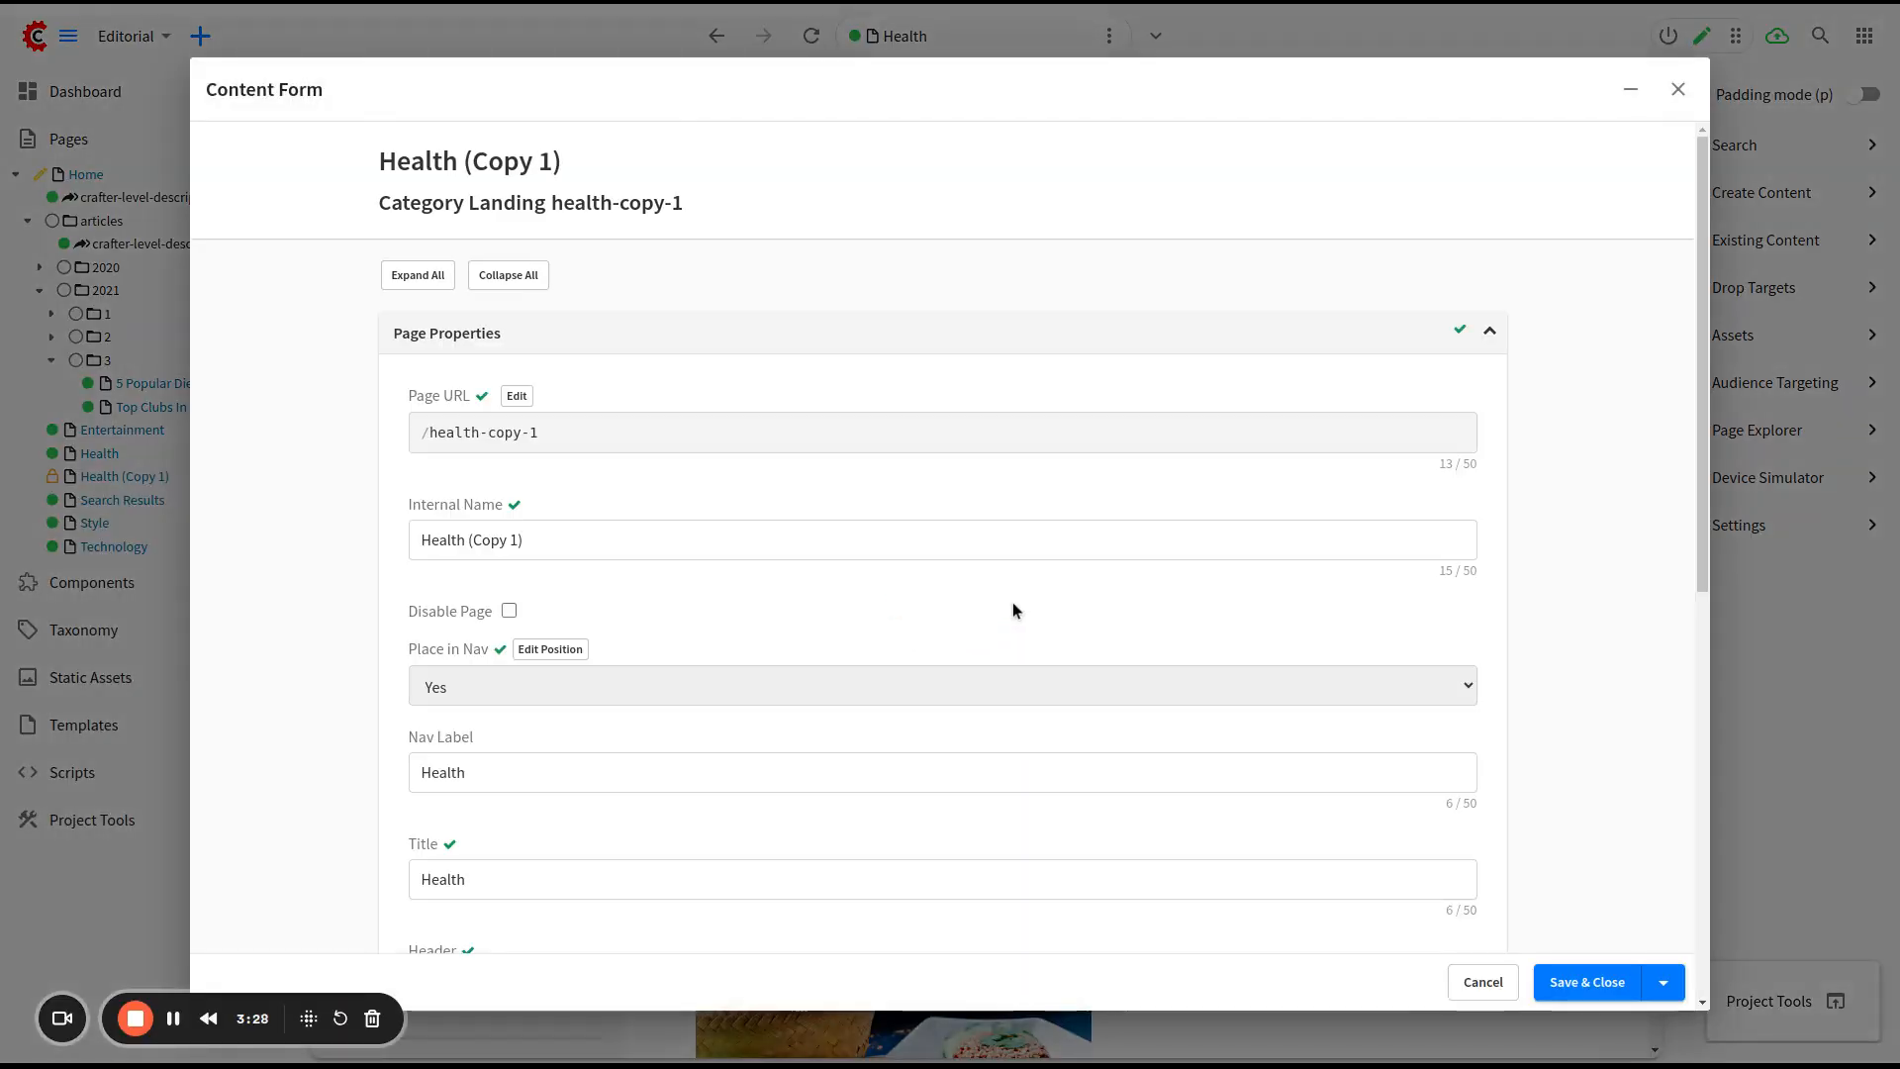
# Rename the duplicated page's URL to login
pyautogui.click(517, 395)
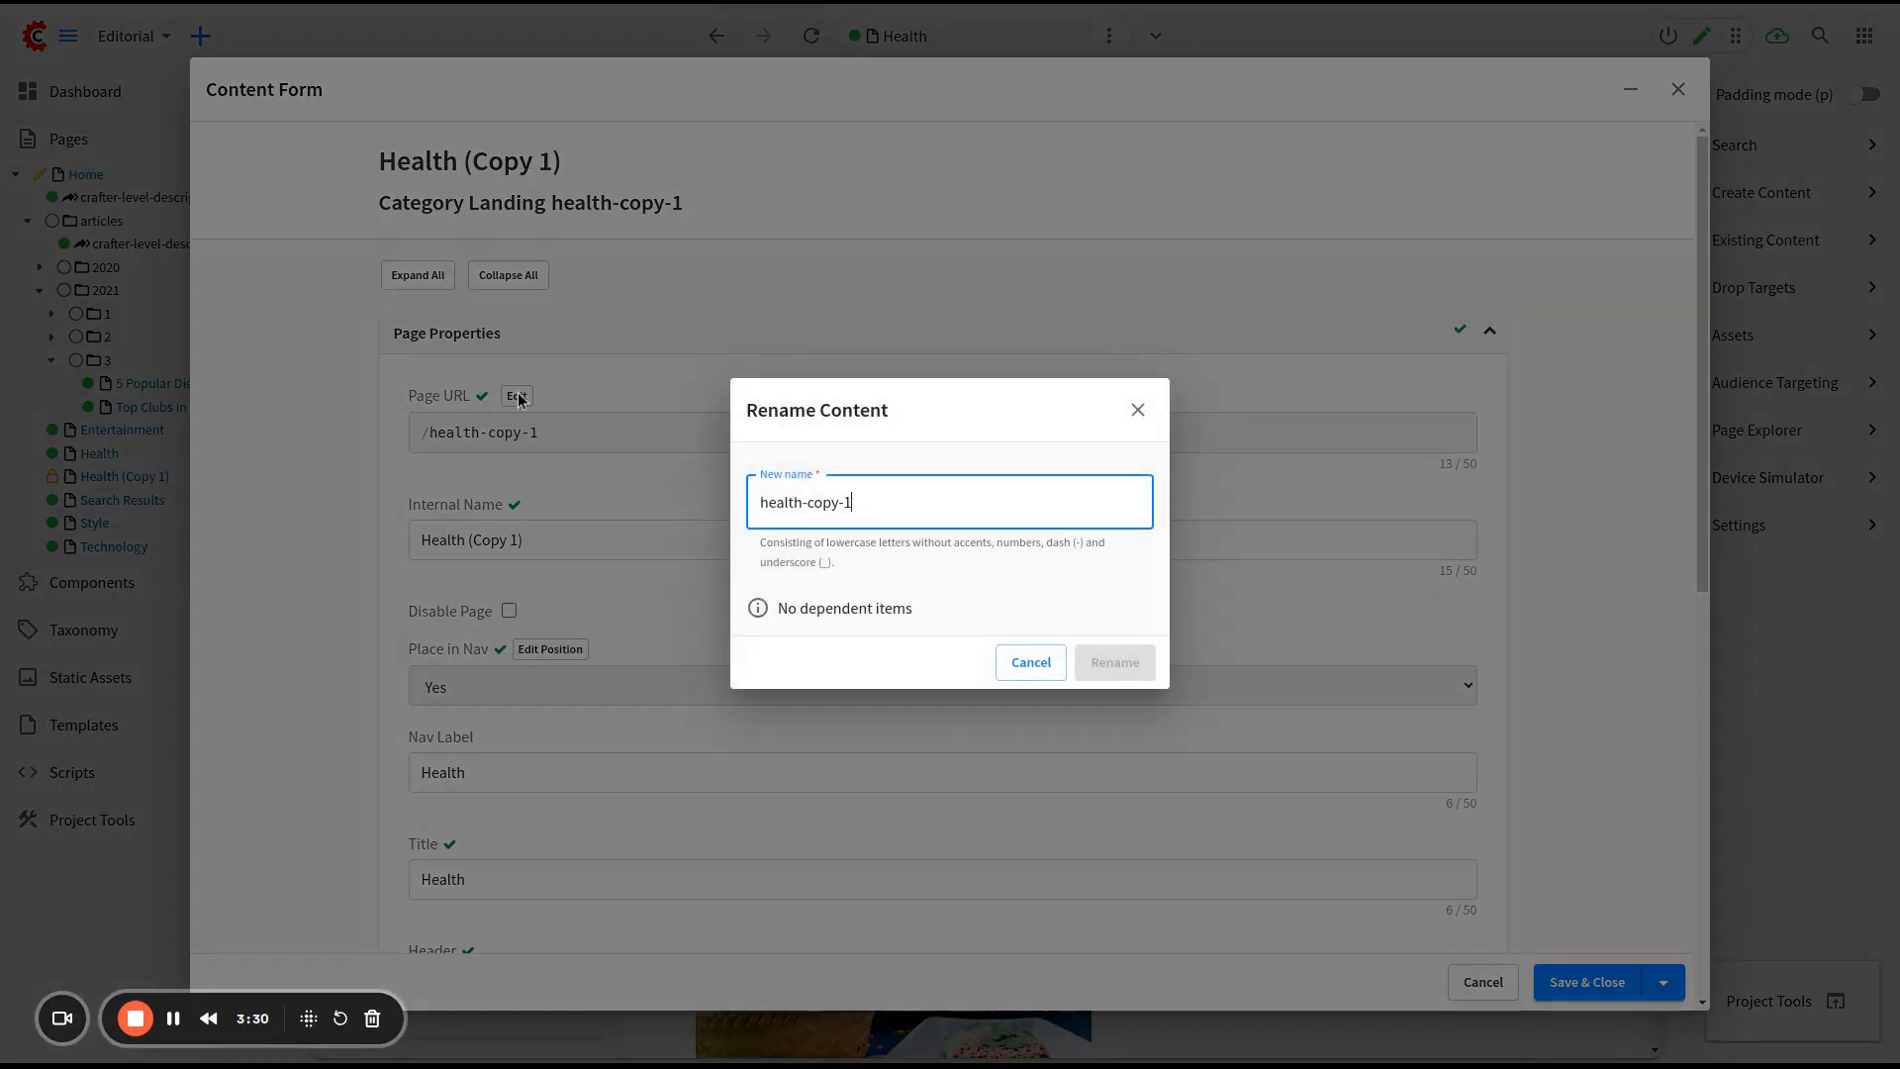
pyautogui.tripleClick(900, 501)
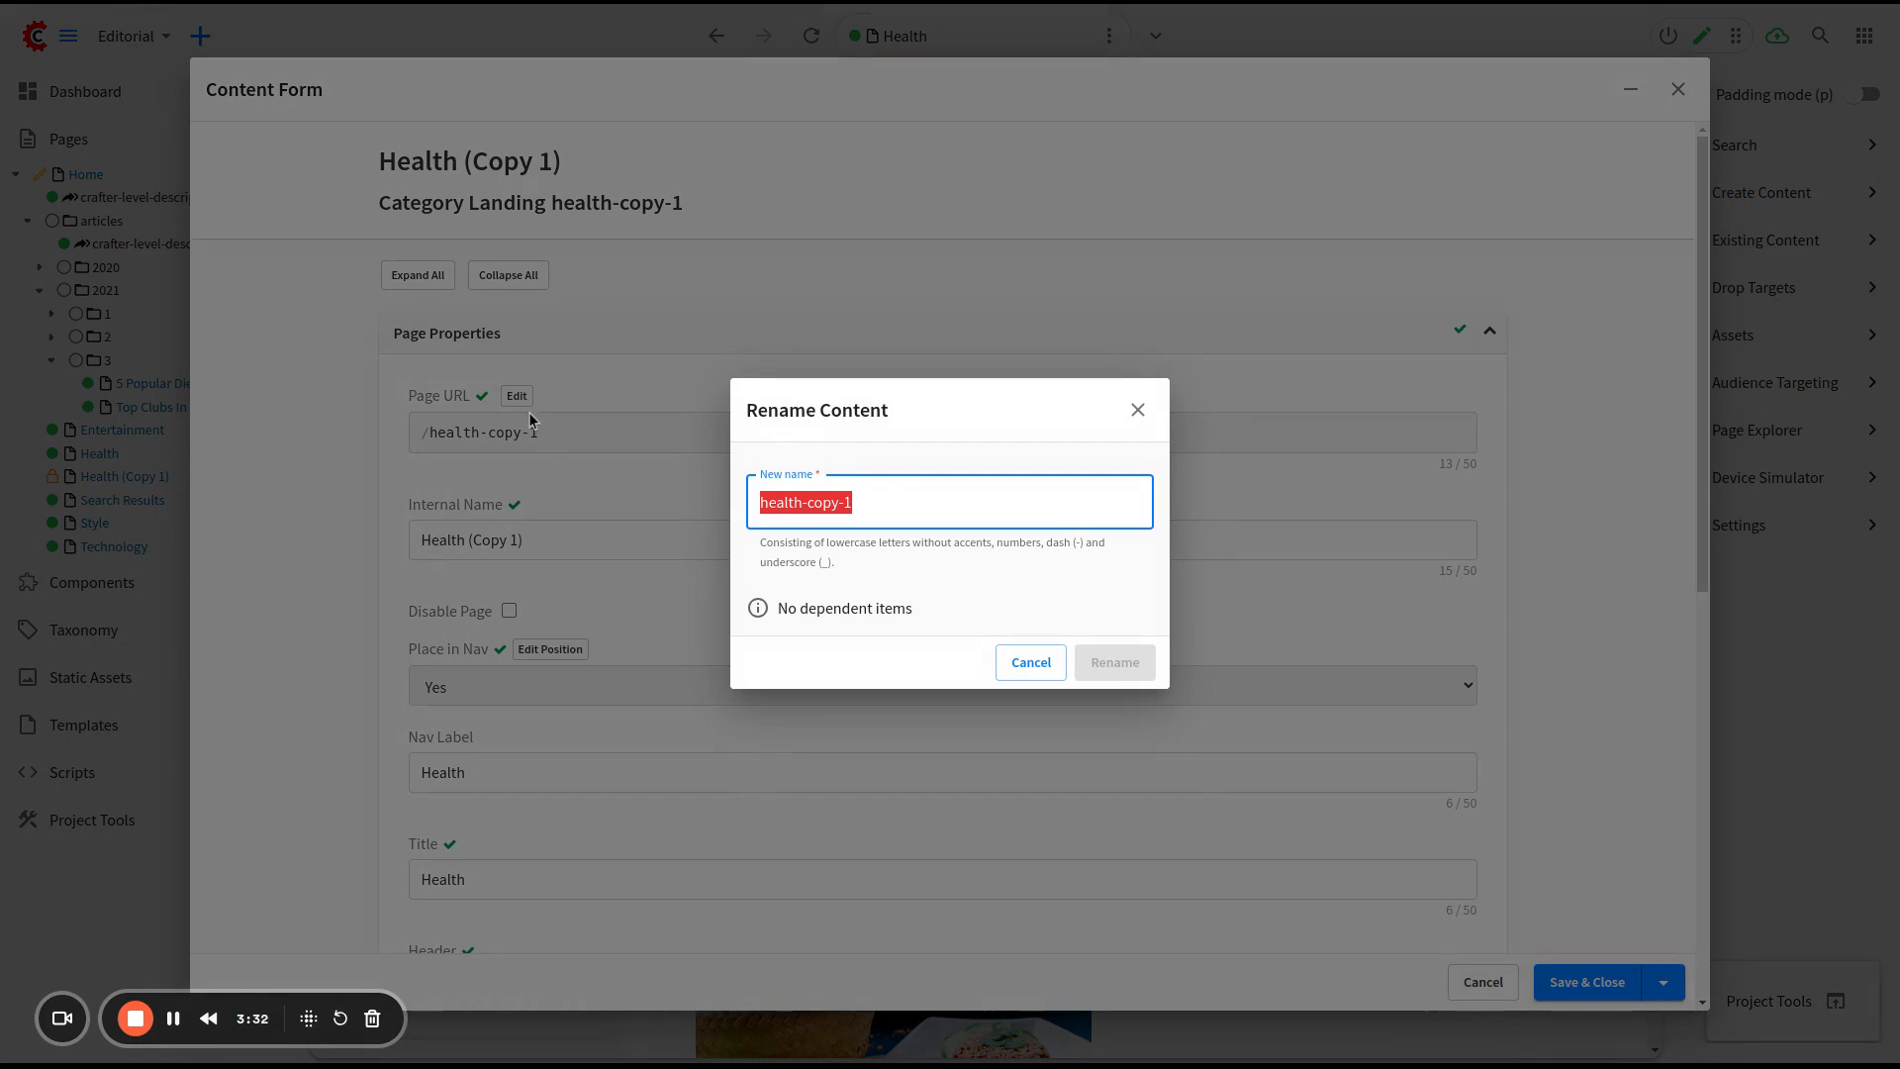
pyautogui.write('login')
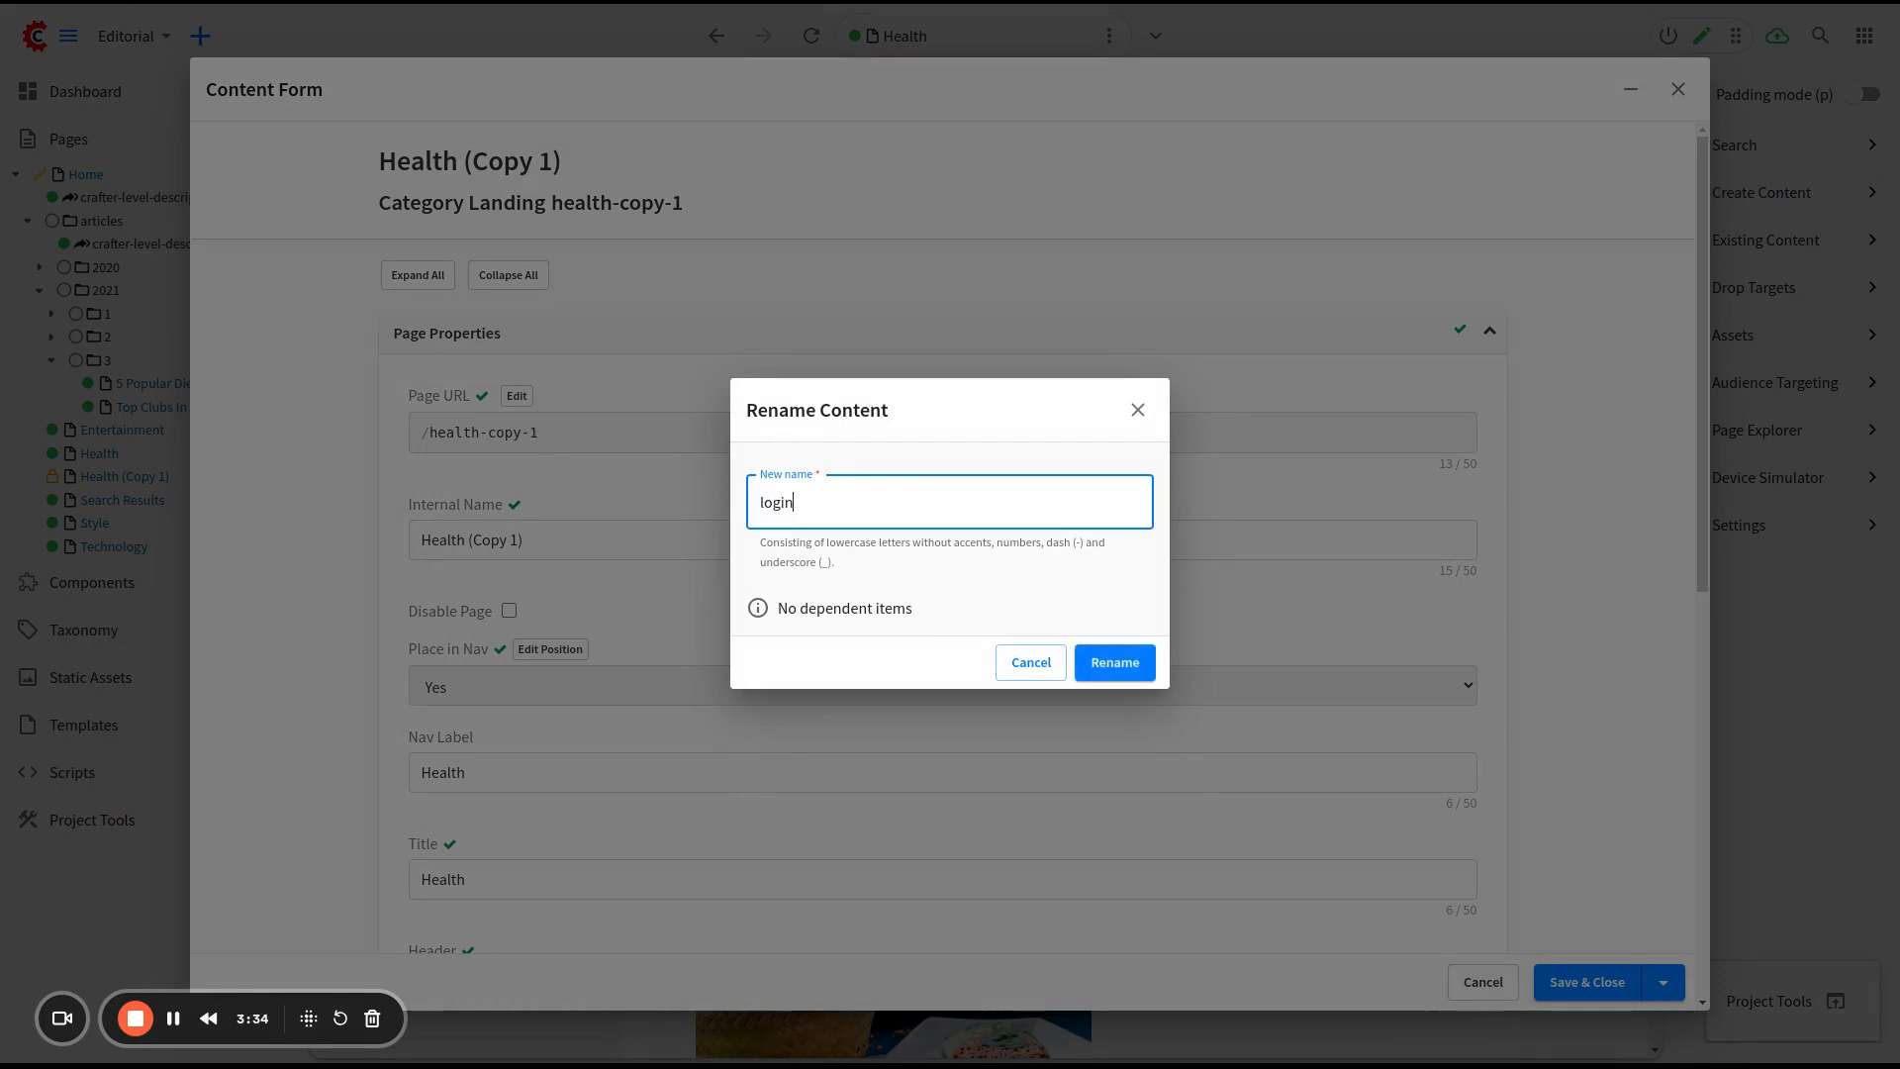
pyautogui.click(1125, 669)
# Set the duplicated page's Internal Name, Nav Label and Title to Login
pyautogui.moveTo(716, 549); pyautogui.dragTo(3, 347)
pyautogui.write('Login')
pyautogui.hotkey('ctrl', 'a')
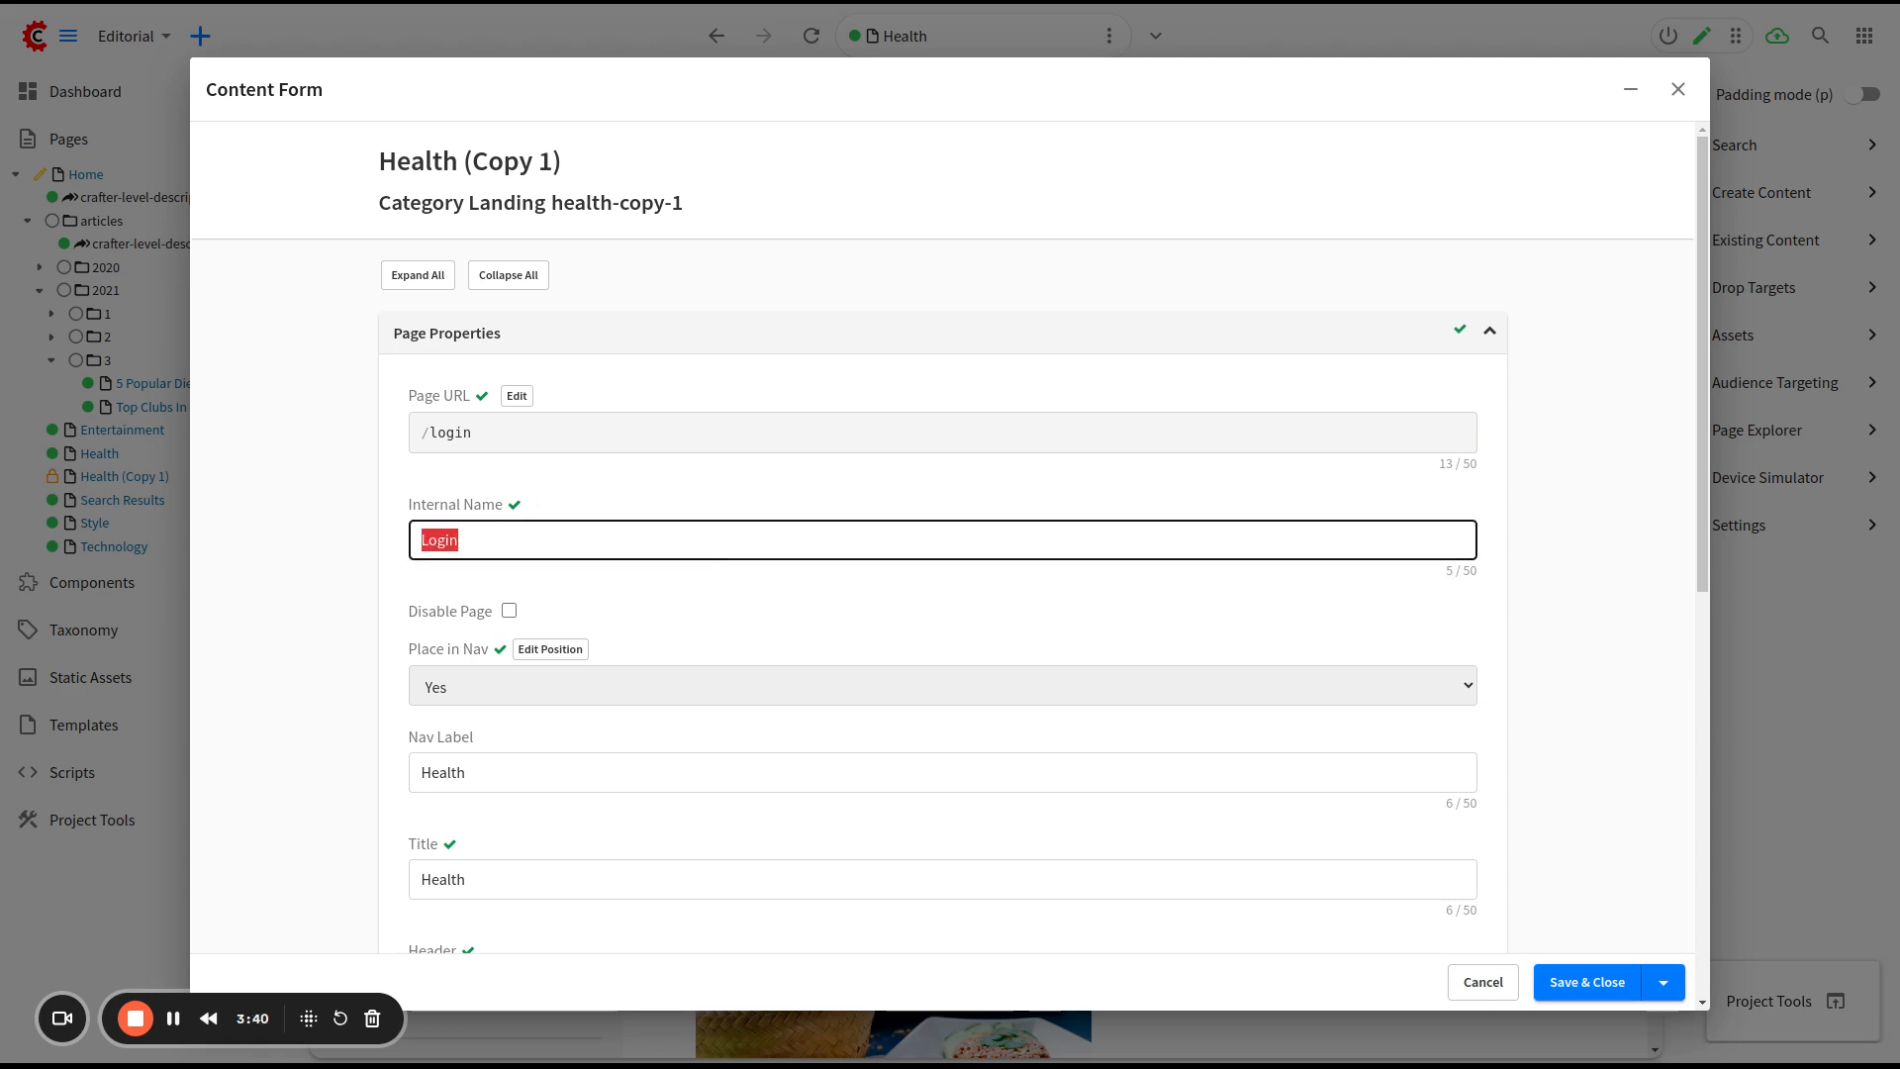
pyautogui.click(453, 770)
pyautogui.hotkey('ctrl', 'a')
pyautogui.hotkey('ctrl', 'v')
pyautogui.click(451, 877)
pyautogui.hotkey('ctrl', 'a')
pyautogui.hotkey('ctrl', 'v')
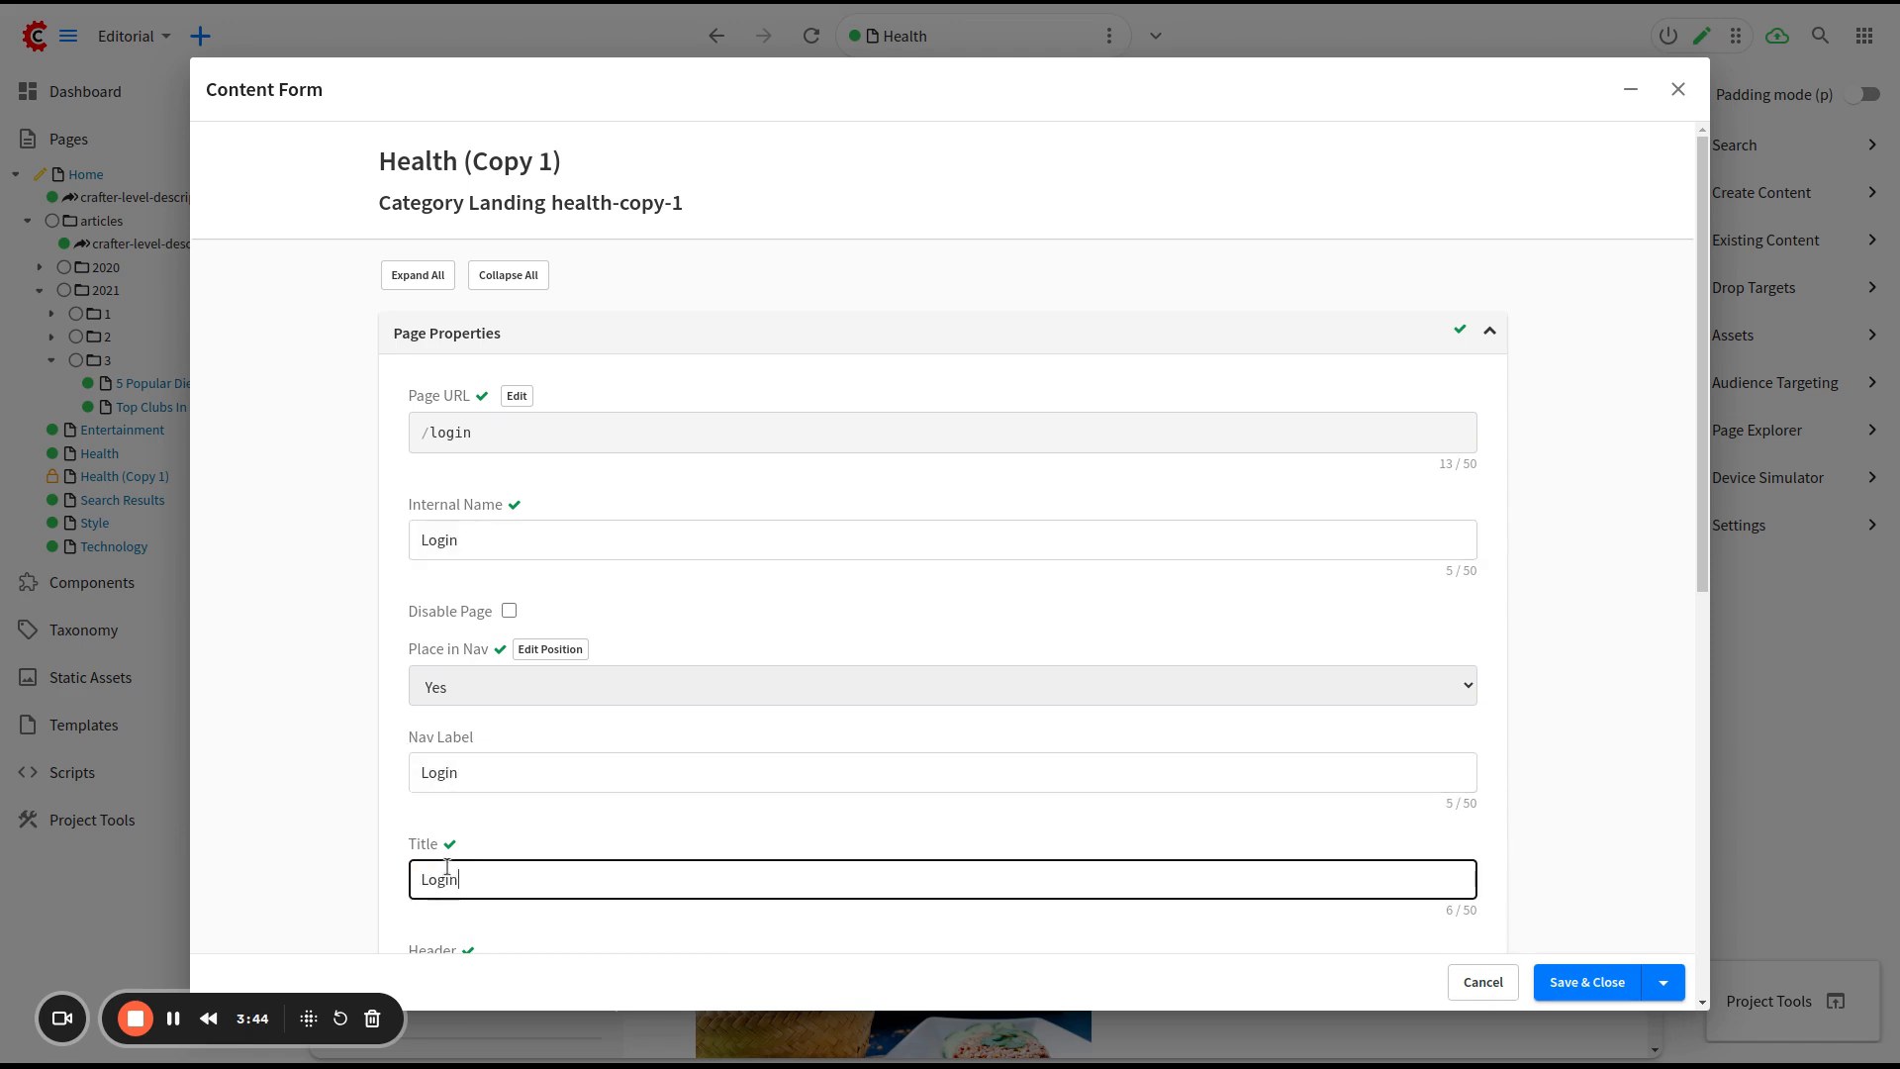
# Set the Articles Title of the duplicated page to Login
pyautogui.scroll(-2, 448, 866)
pyautogui.scroll(-8, 448, 869)
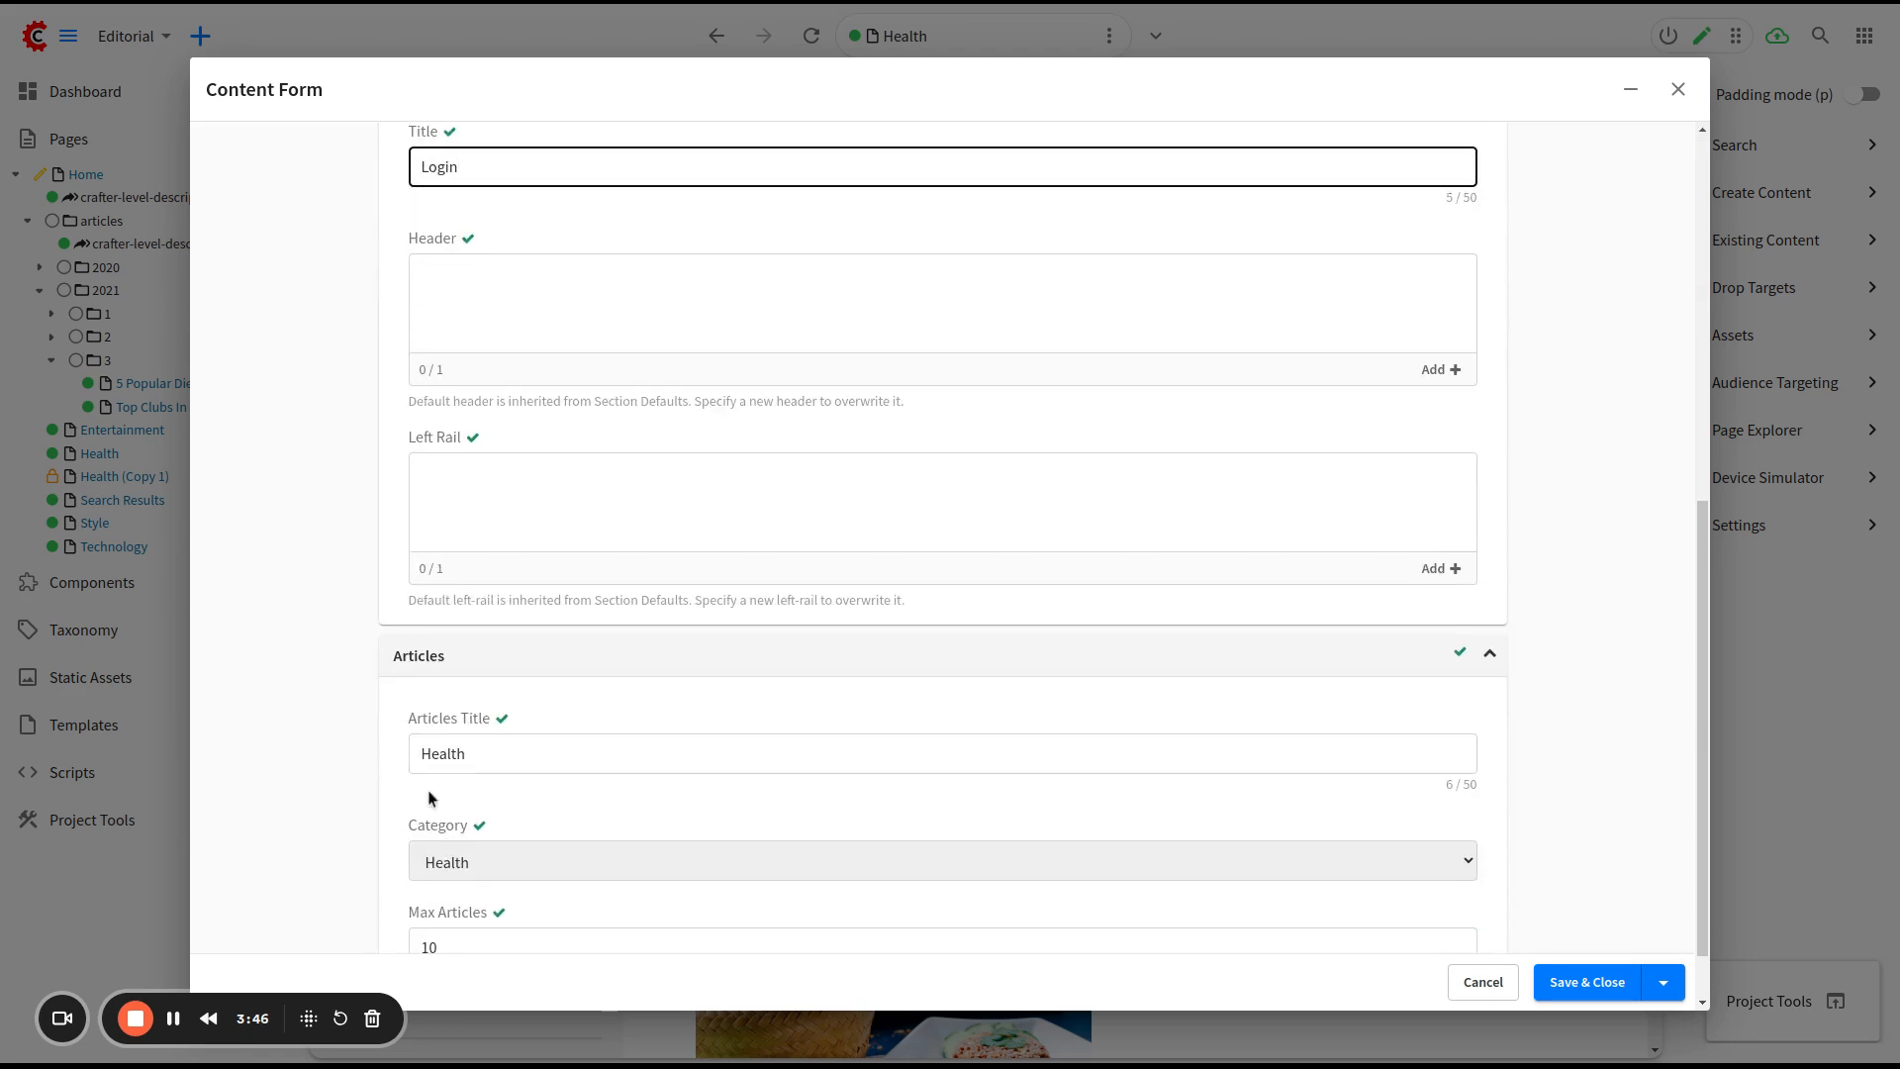
pyautogui.click(426, 744)
pyautogui.hotkey('ctrl', 'a')
pyautogui.hotkey('ctrl', 'v')
pyautogui.press('BackSpace')
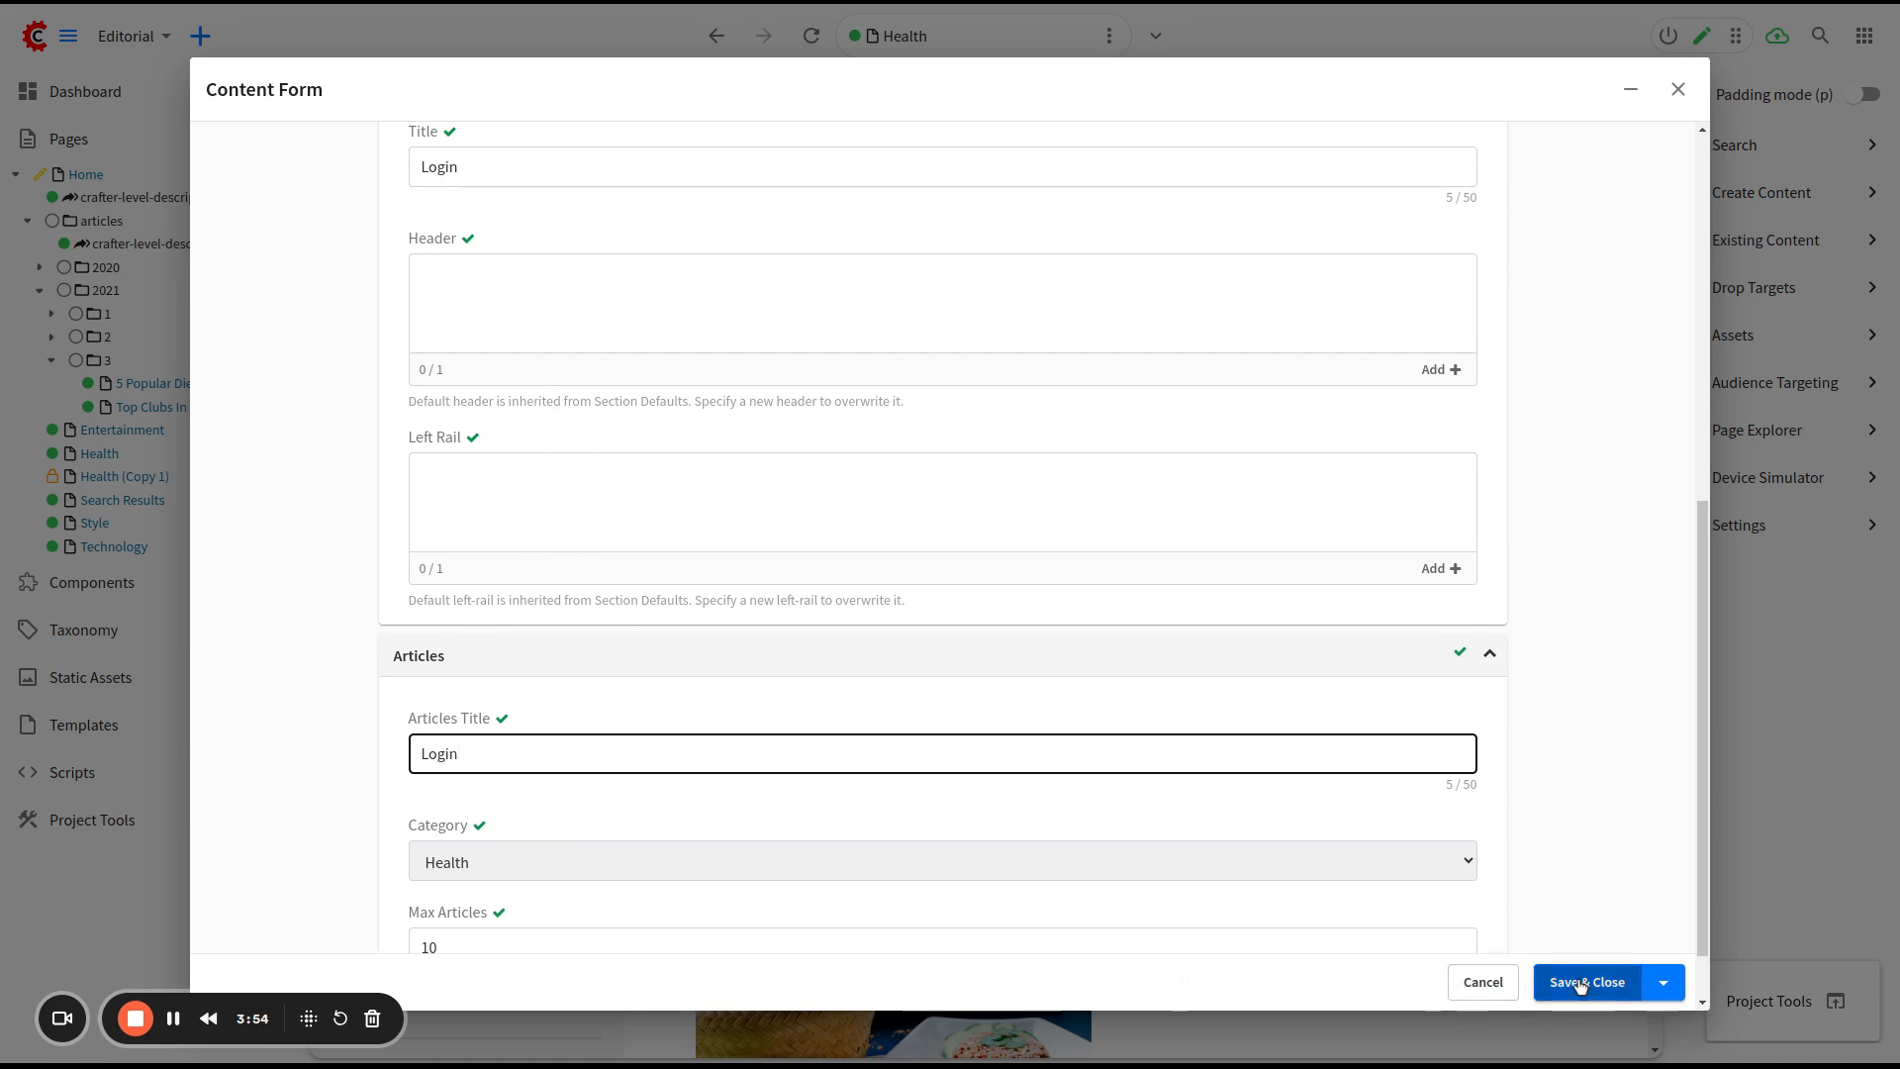
pyautogui.moveTo(535, 744); pyautogui.dragTo(384, 719)
# Review the duplicated page's URL and properties, and save and close the content form
pyautogui.scroll(8, 466, 540)
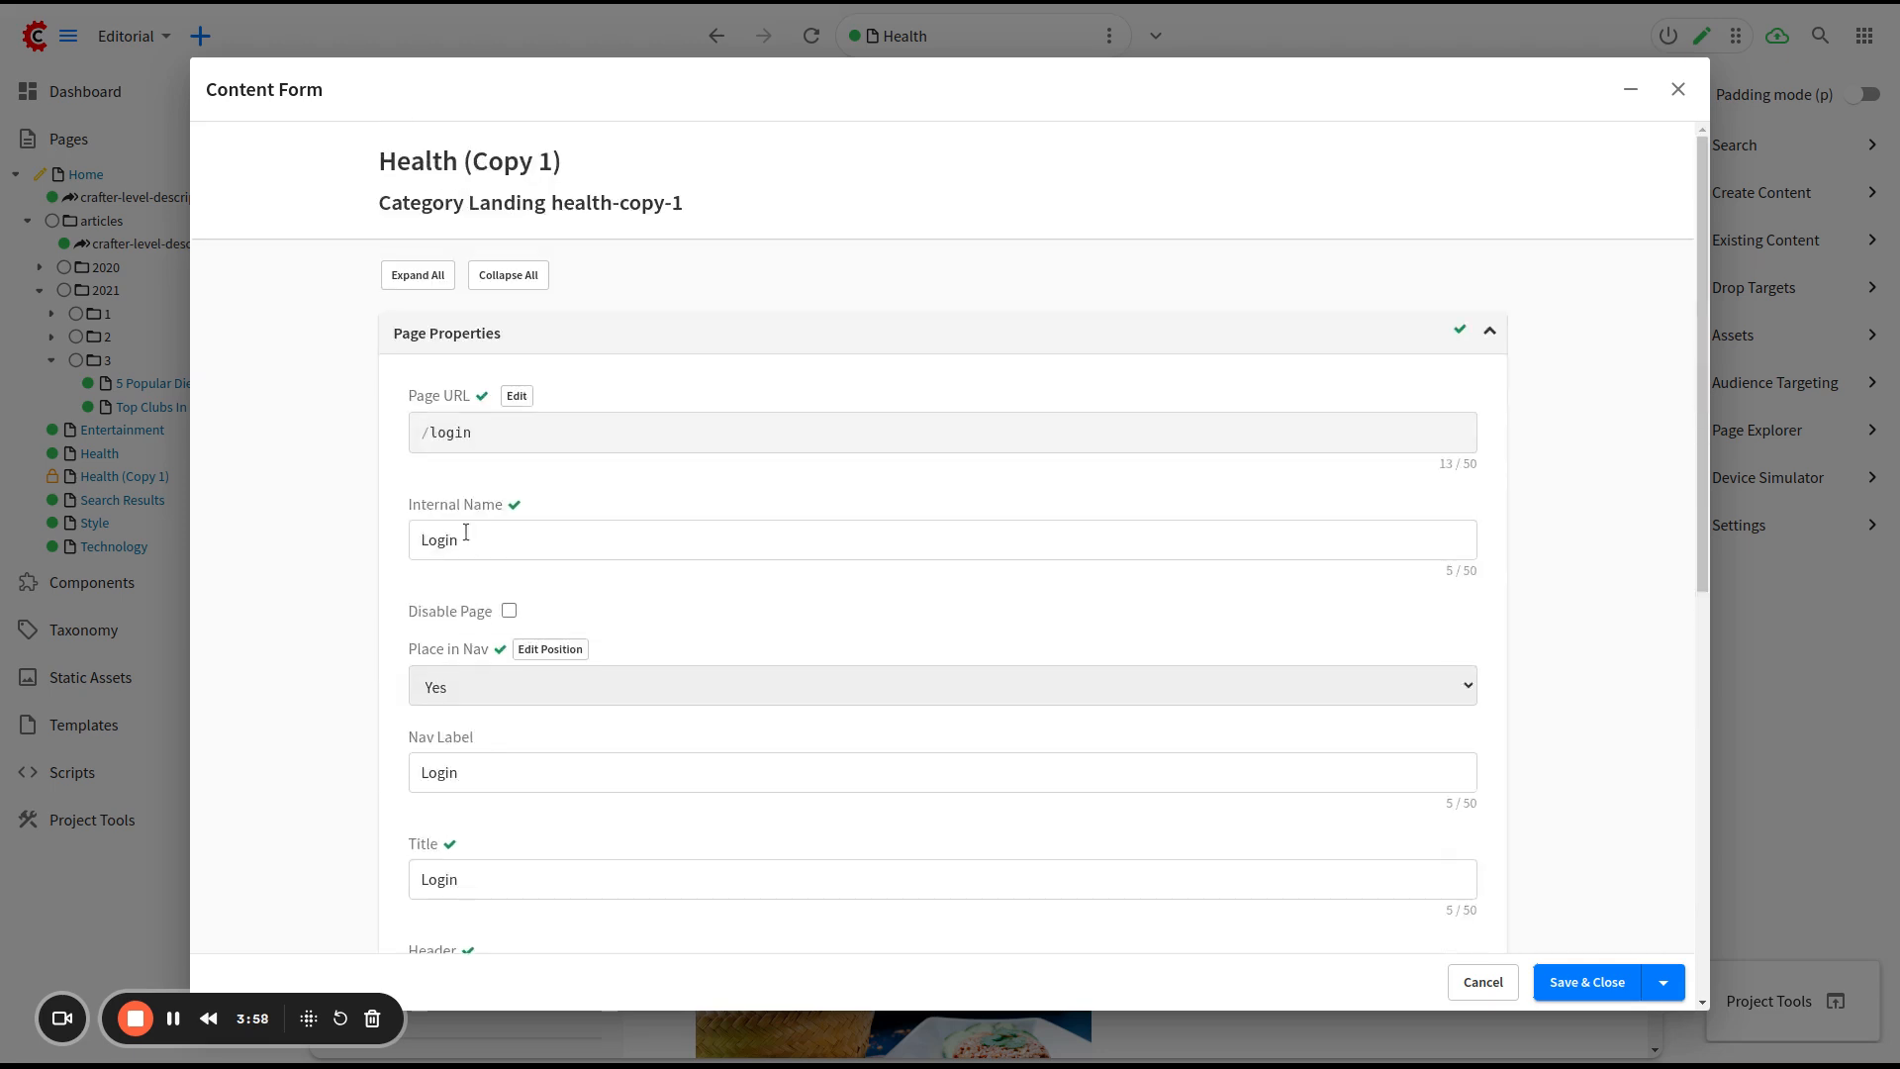
pyautogui.moveTo(495, 429); pyautogui.dragTo(406, 407)
pyautogui.scroll(-2, 596, 604)
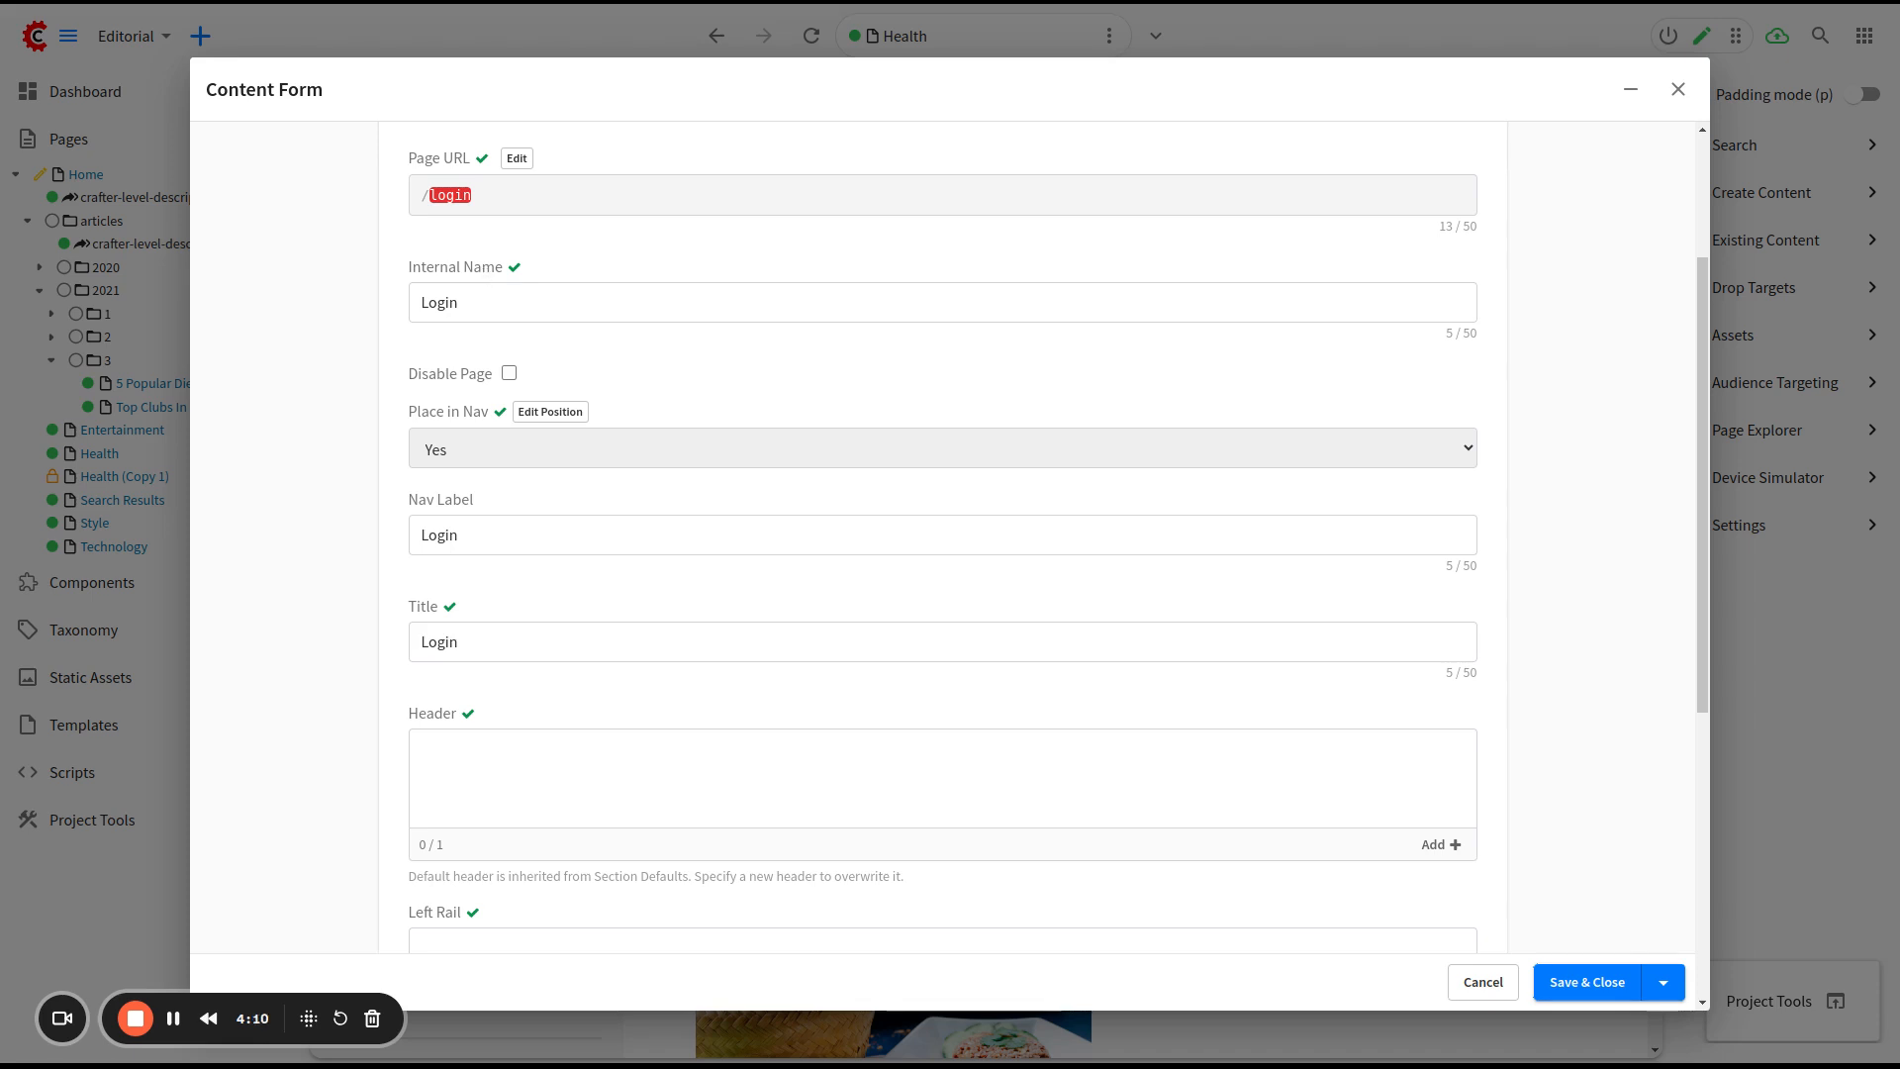
pyautogui.click(1562, 985)
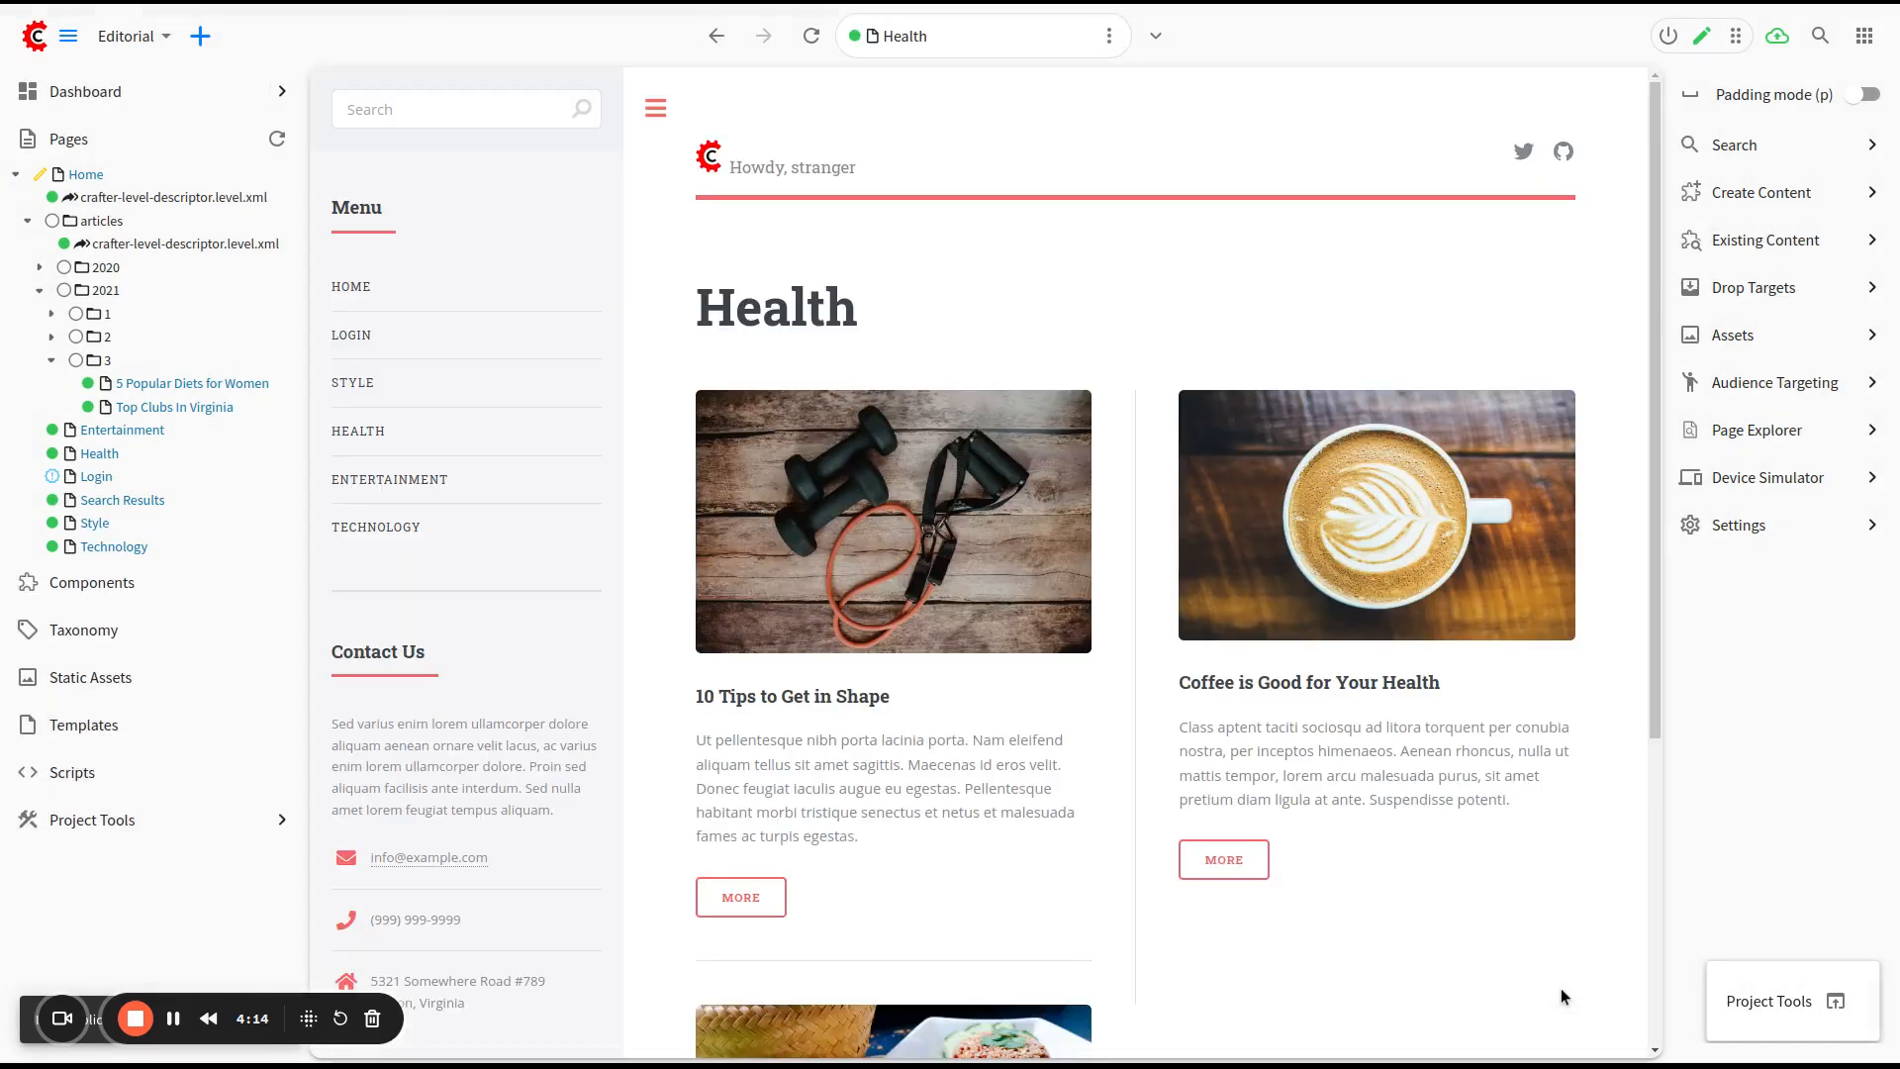
# Preview the new Login page and try to open the restricted 5 Popular Diets for Women and Top Clubs In Virginia articles
pyautogui.click(87, 478)
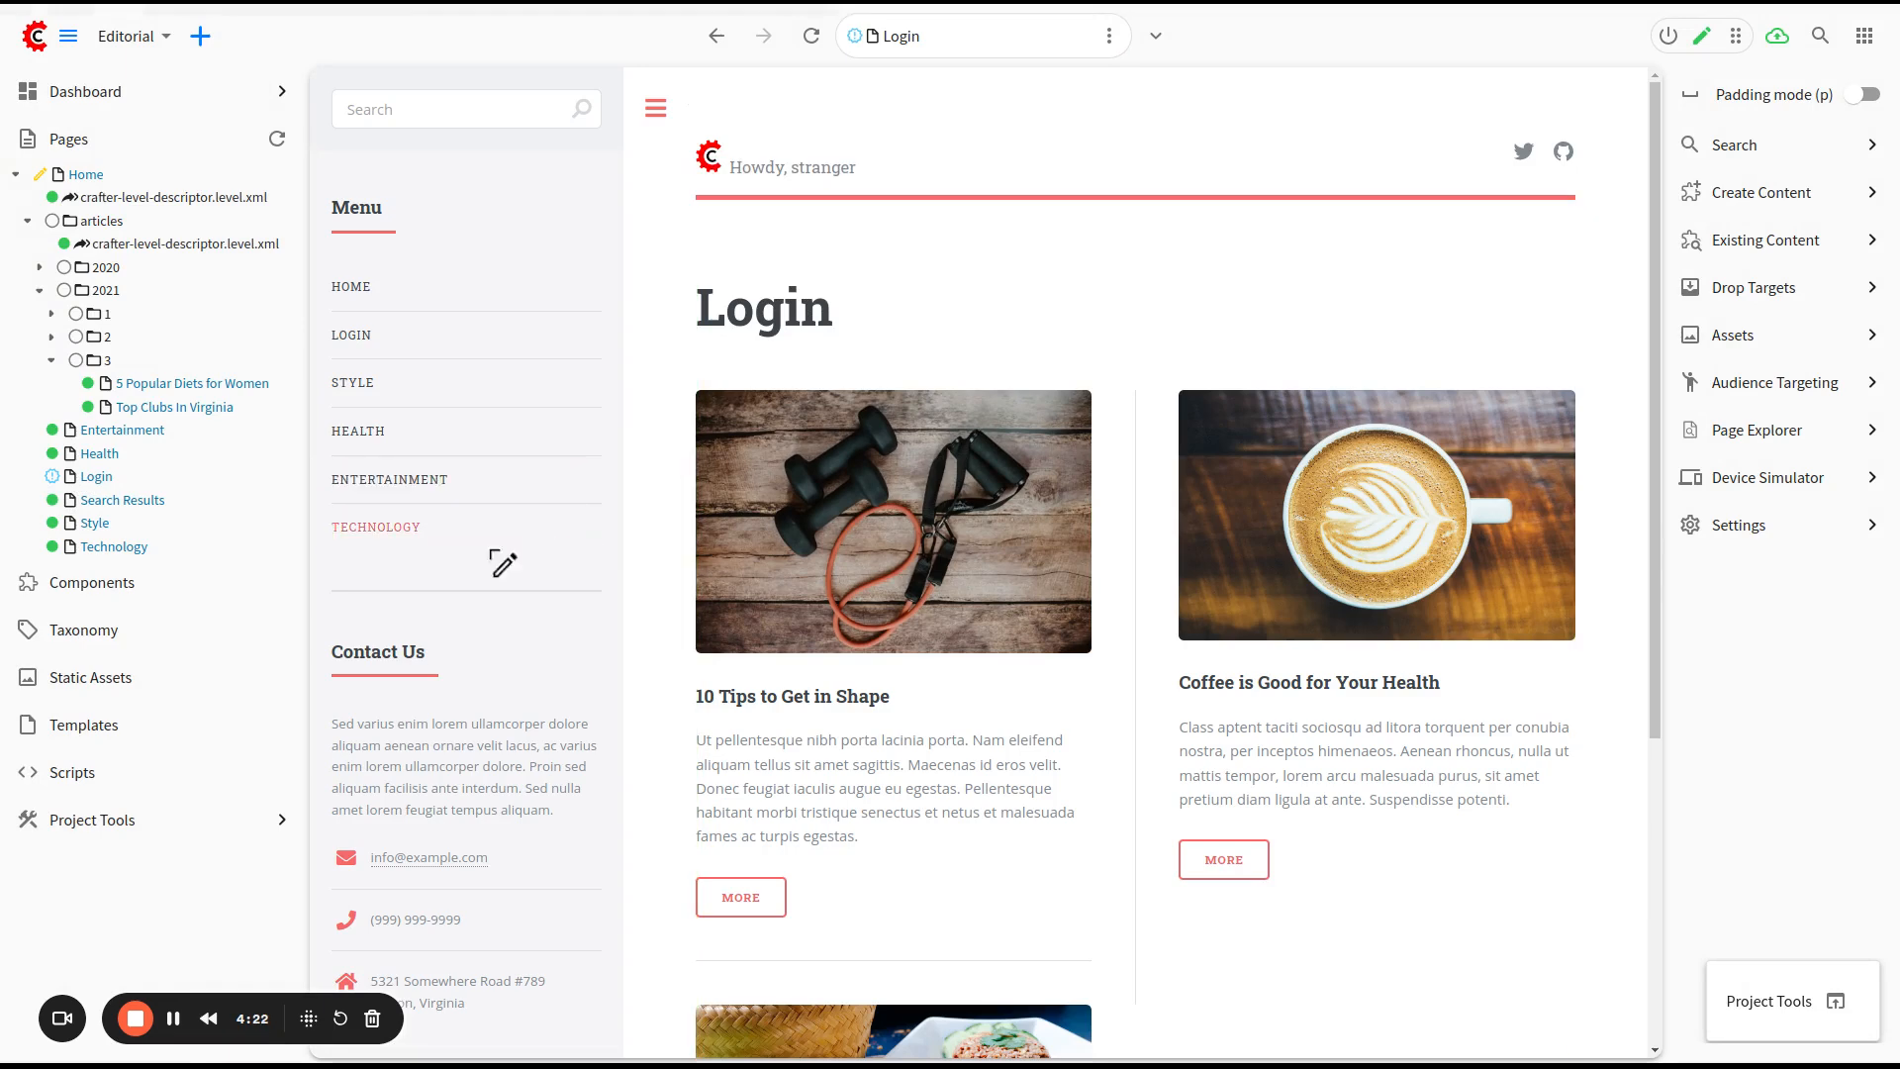
pyautogui.click(198, 384)
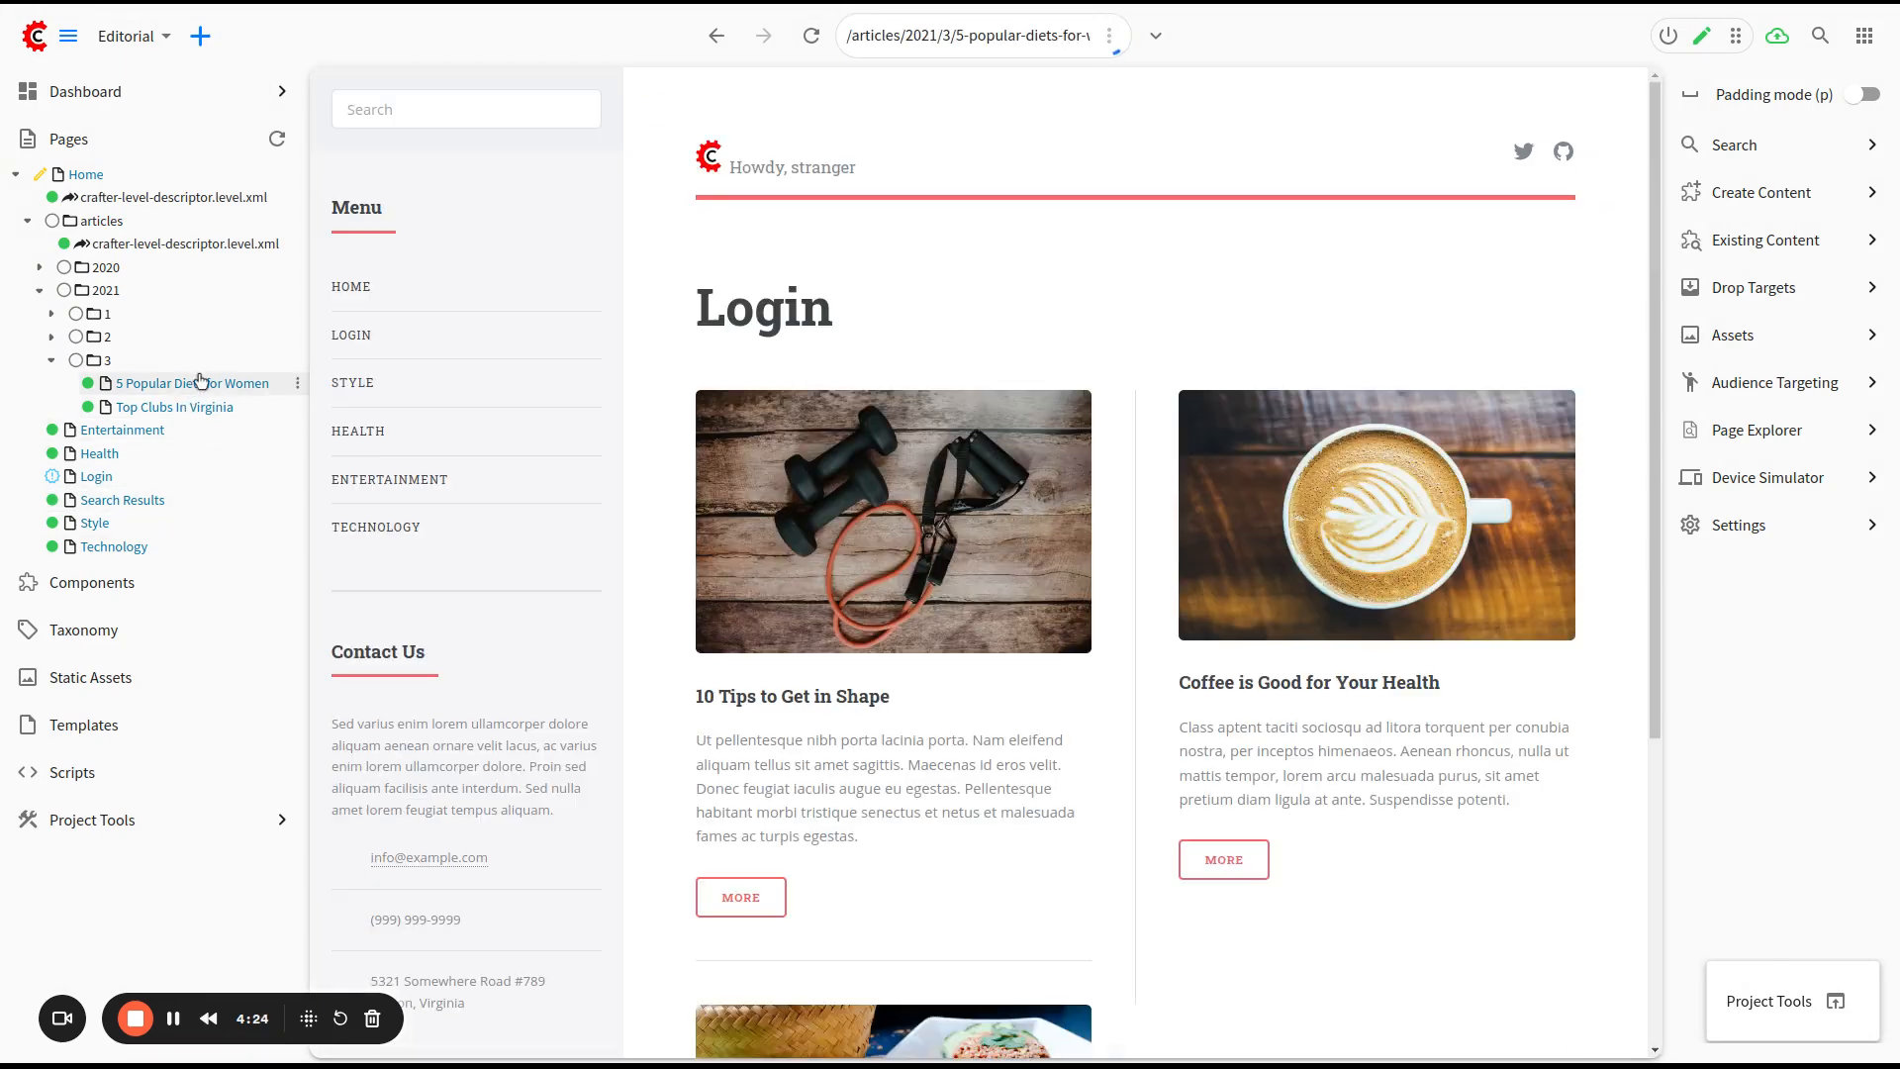
pyautogui.click(198, 421)
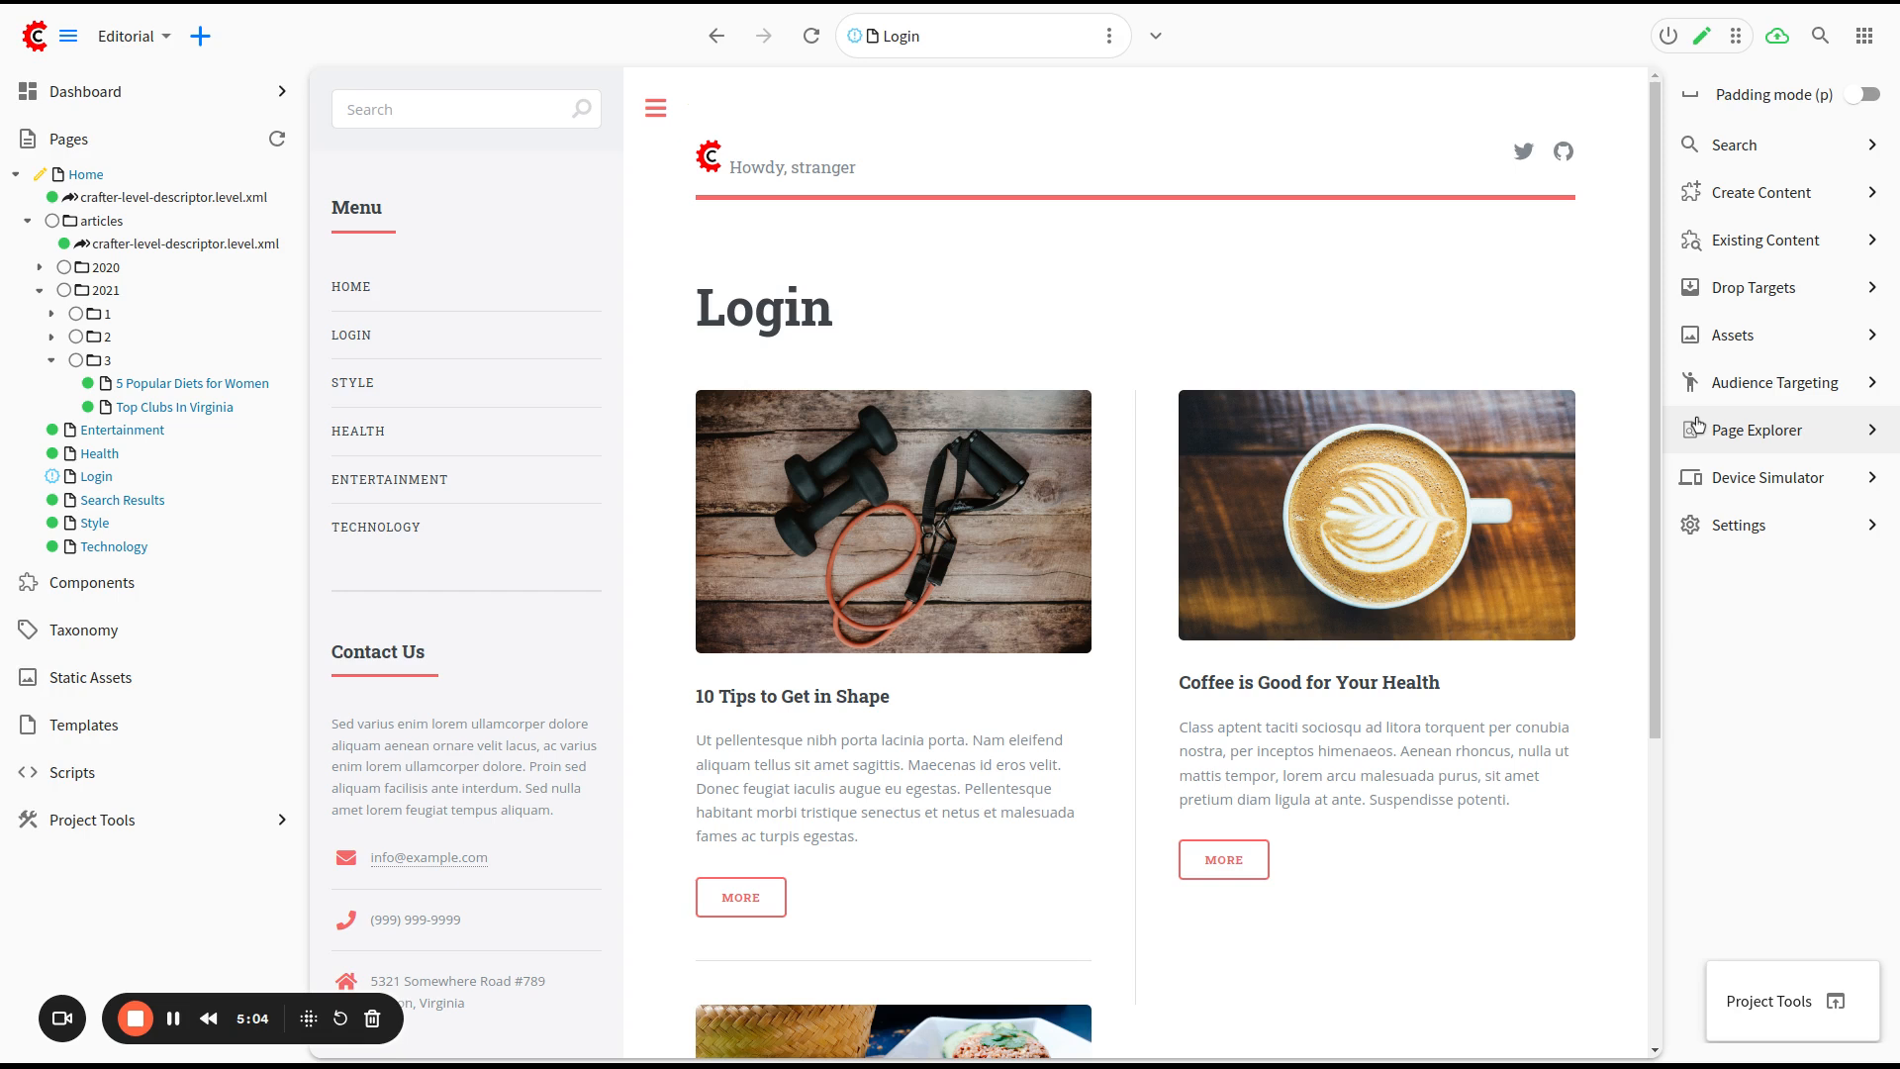
# Open the Audience Targeting settings for the preview
pyautogui.click(1719, 385)
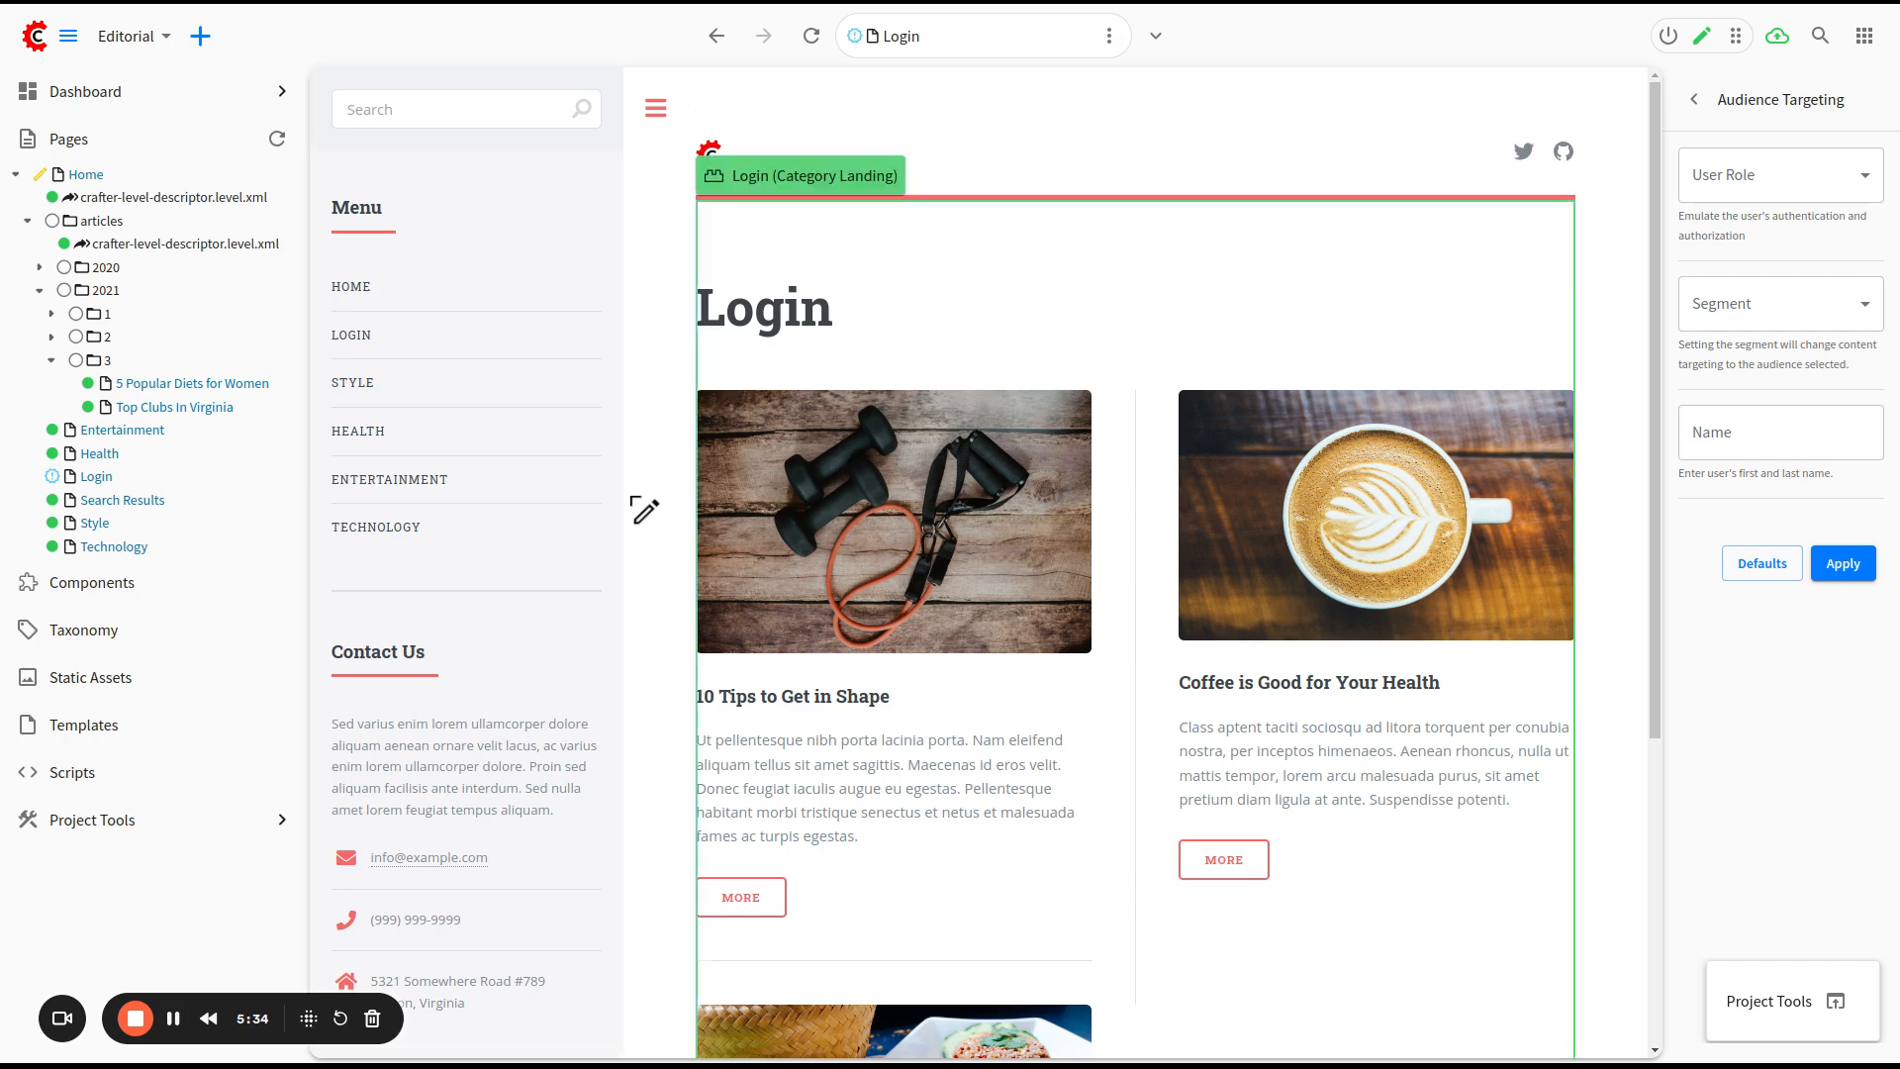
# Filter the project configurations for "ui", open User Interface Configuration and examine the Audience Targeting widget's authorizedRoles field
pyautogui.click(106, 822)
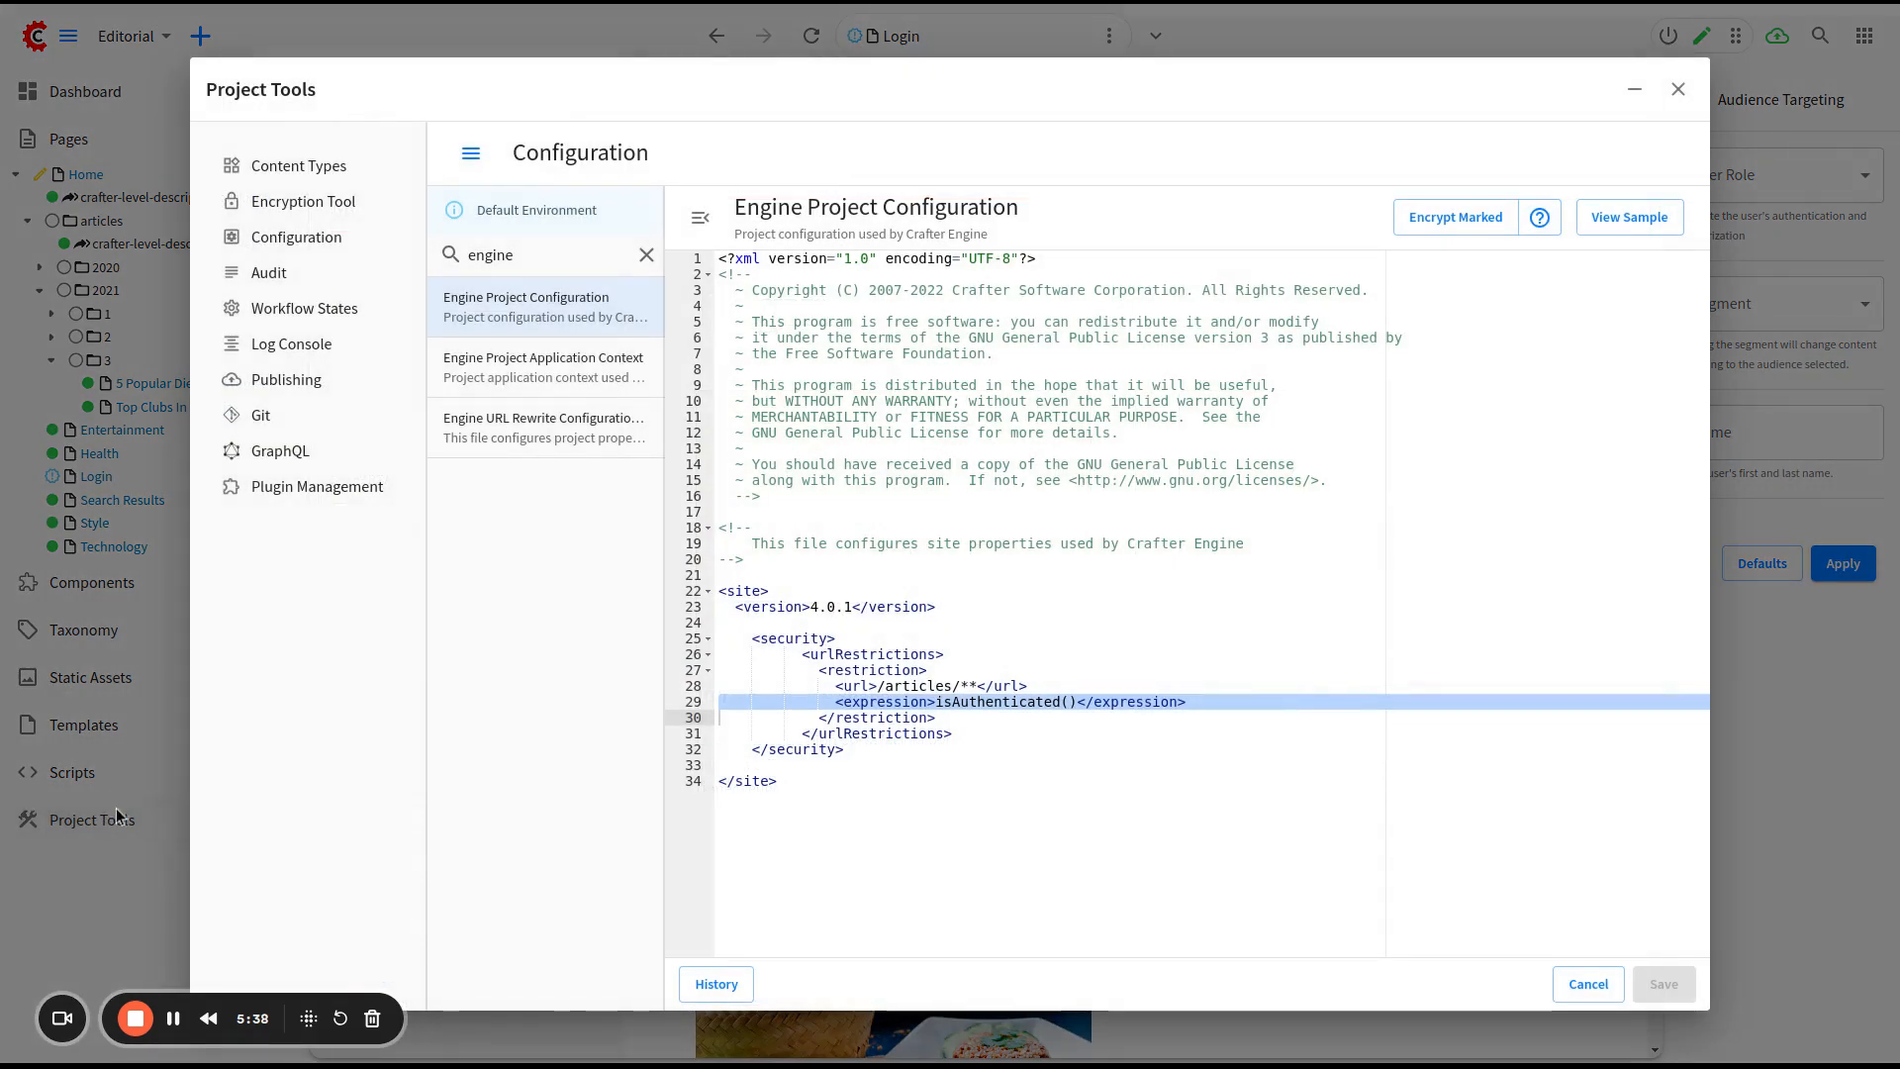
pyautogui.doubleClick(500, 255)
pyautogui.write('ui')
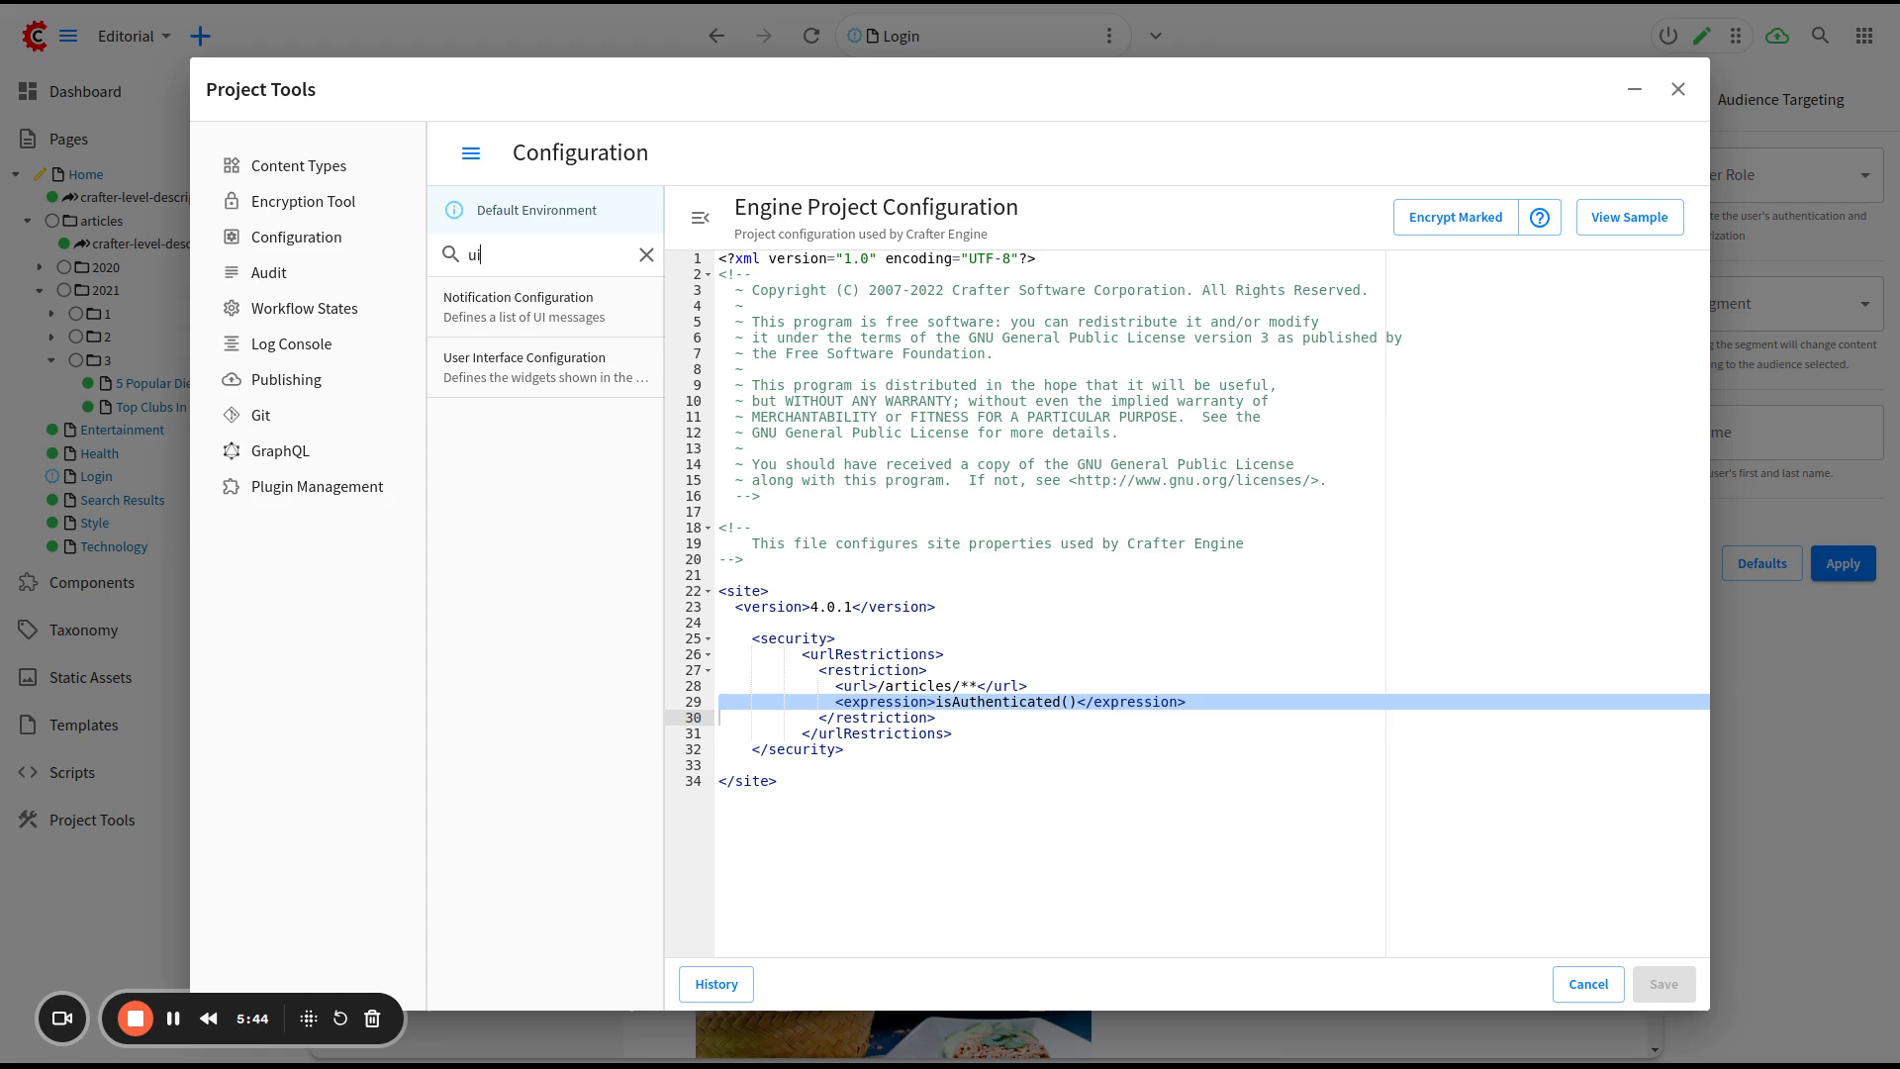
pyautogui.click(478, 370)
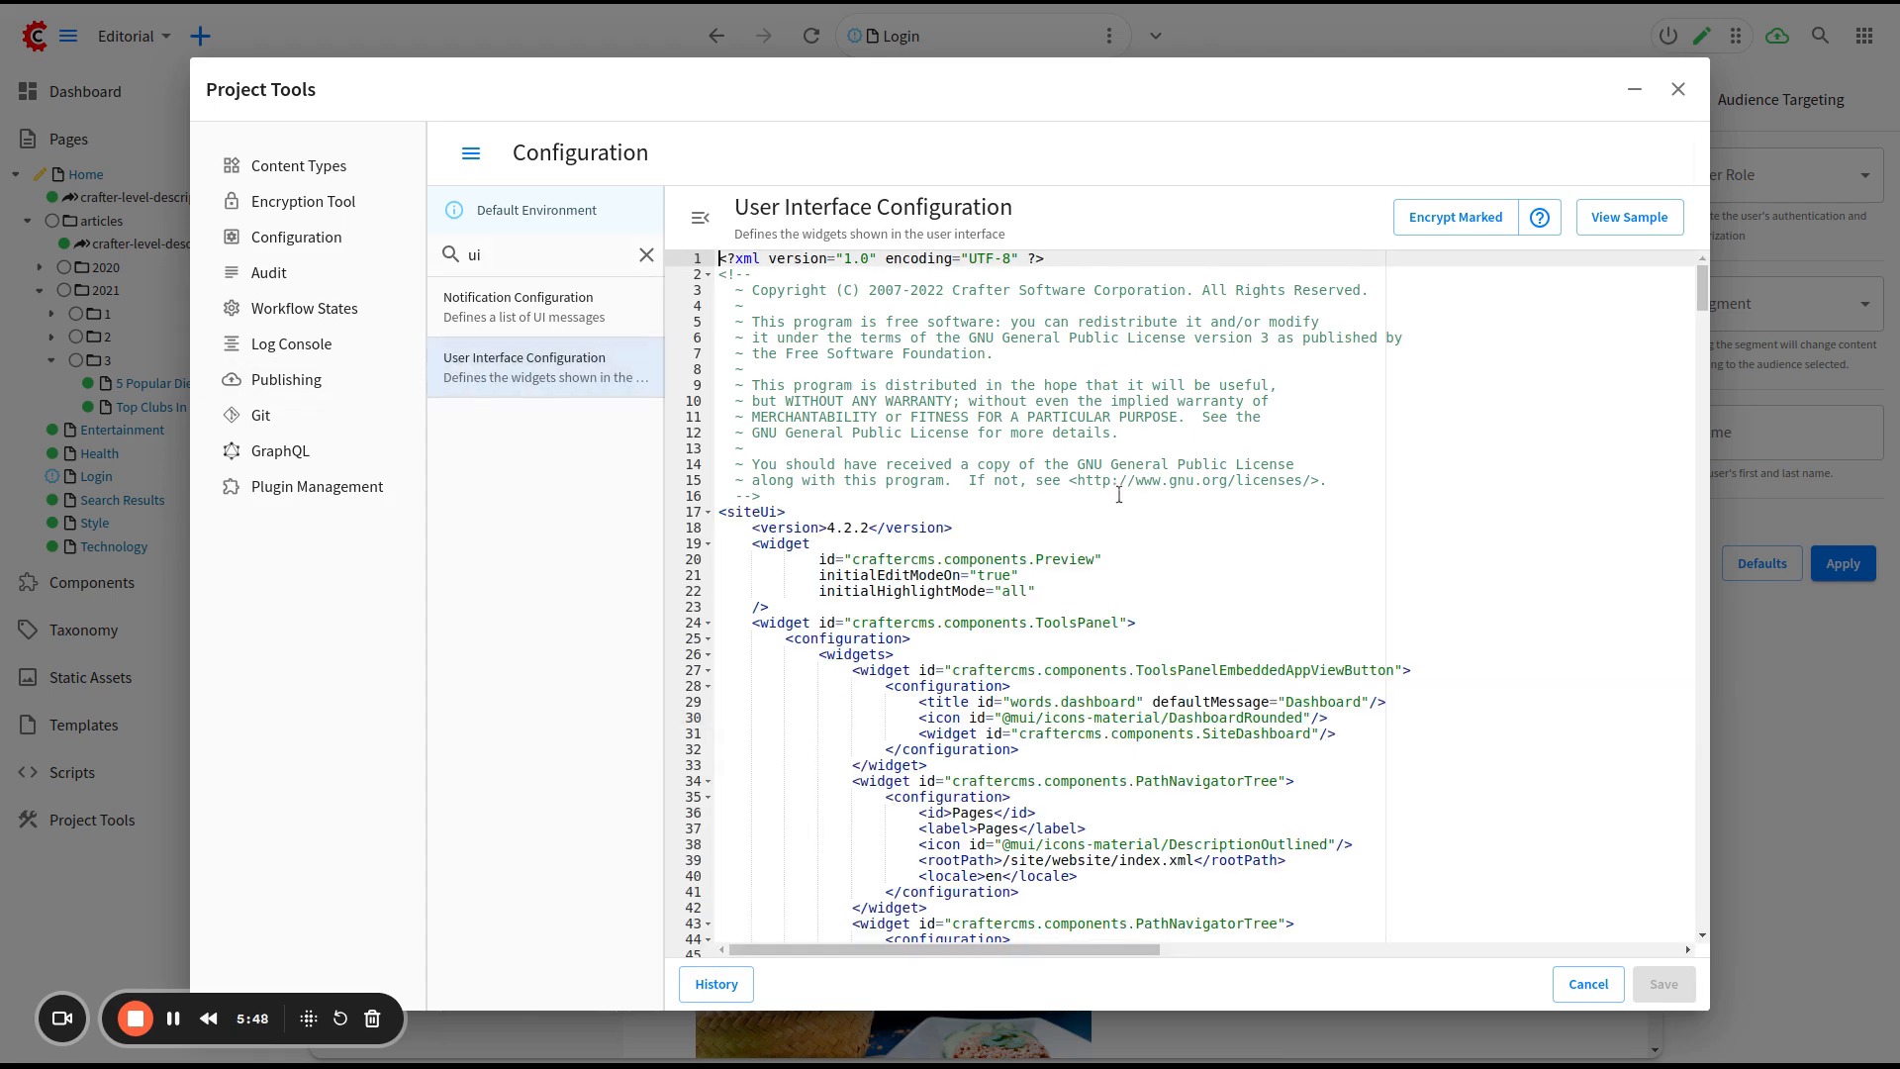
pyautogui.scroll(-10, 1090, 623)
pyautogui.scroll(-13, 1090, 623)
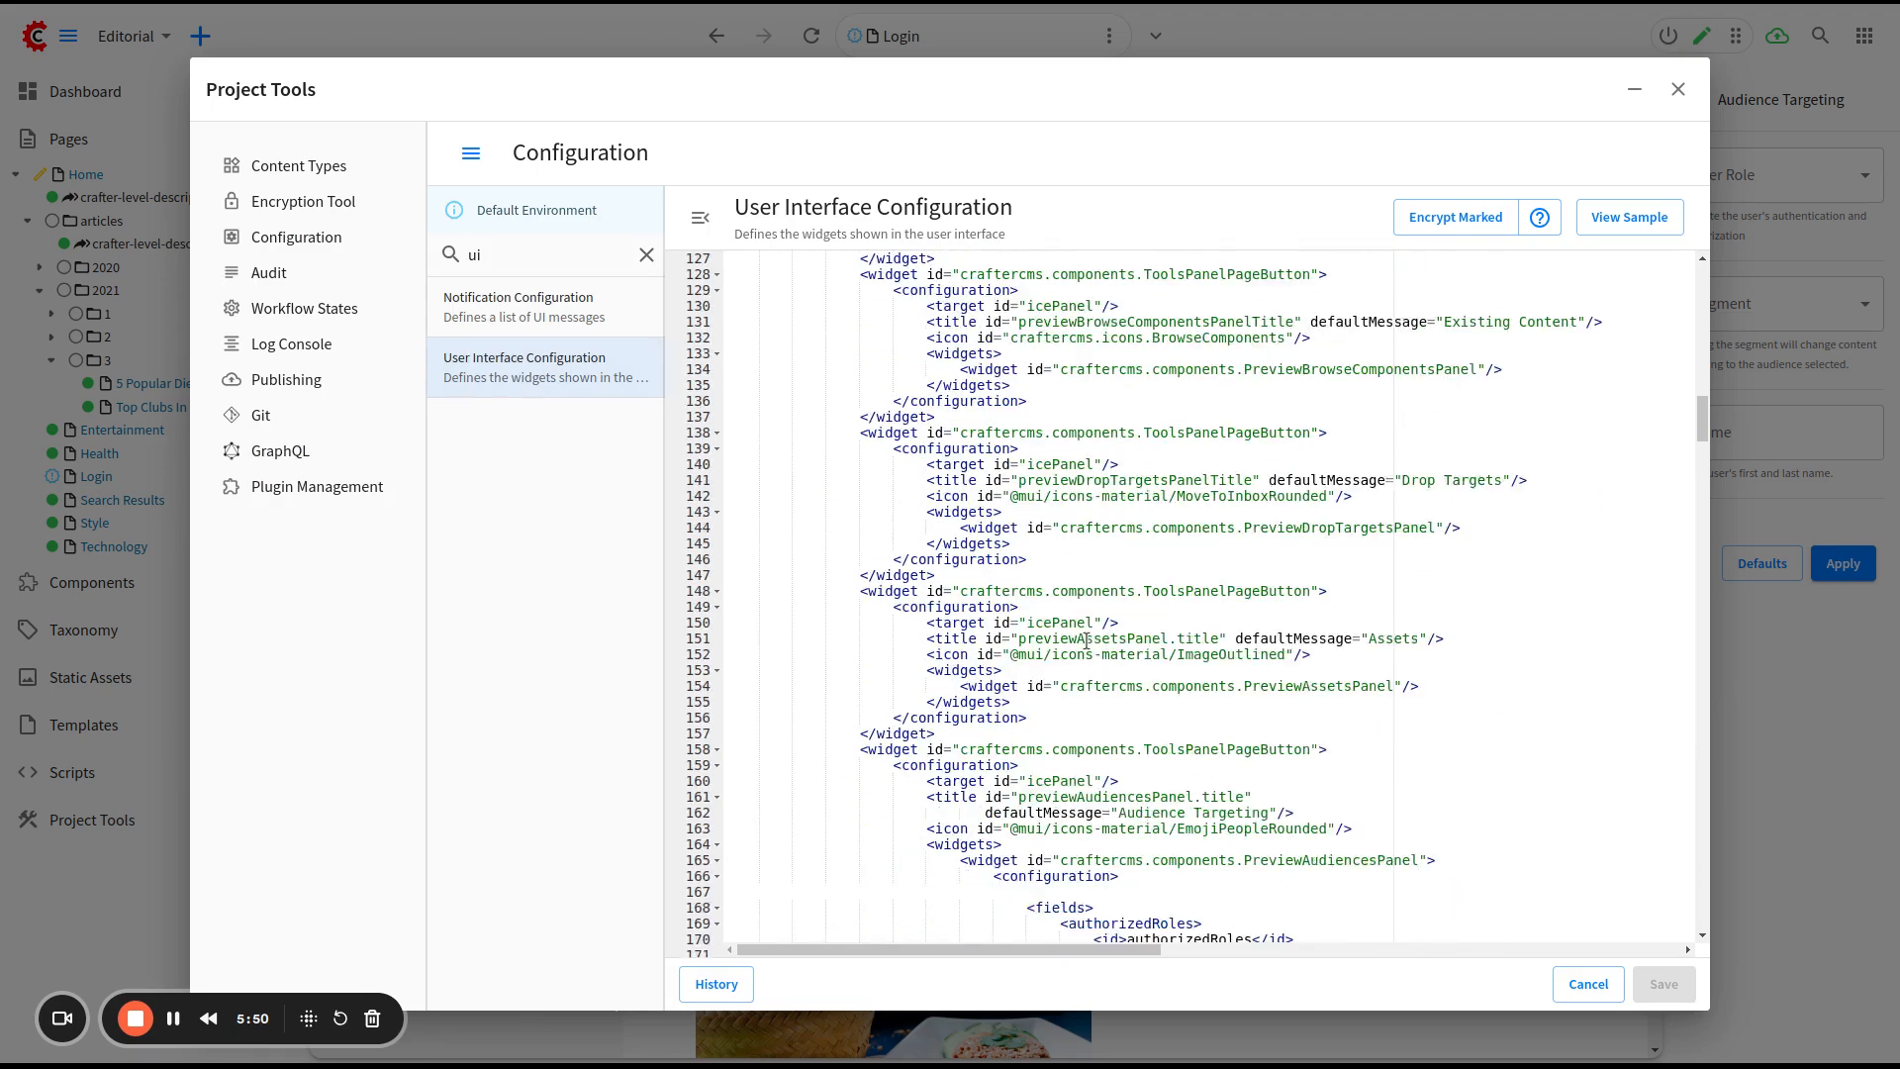
pyautogui.scroll(-2, 1083, 646)
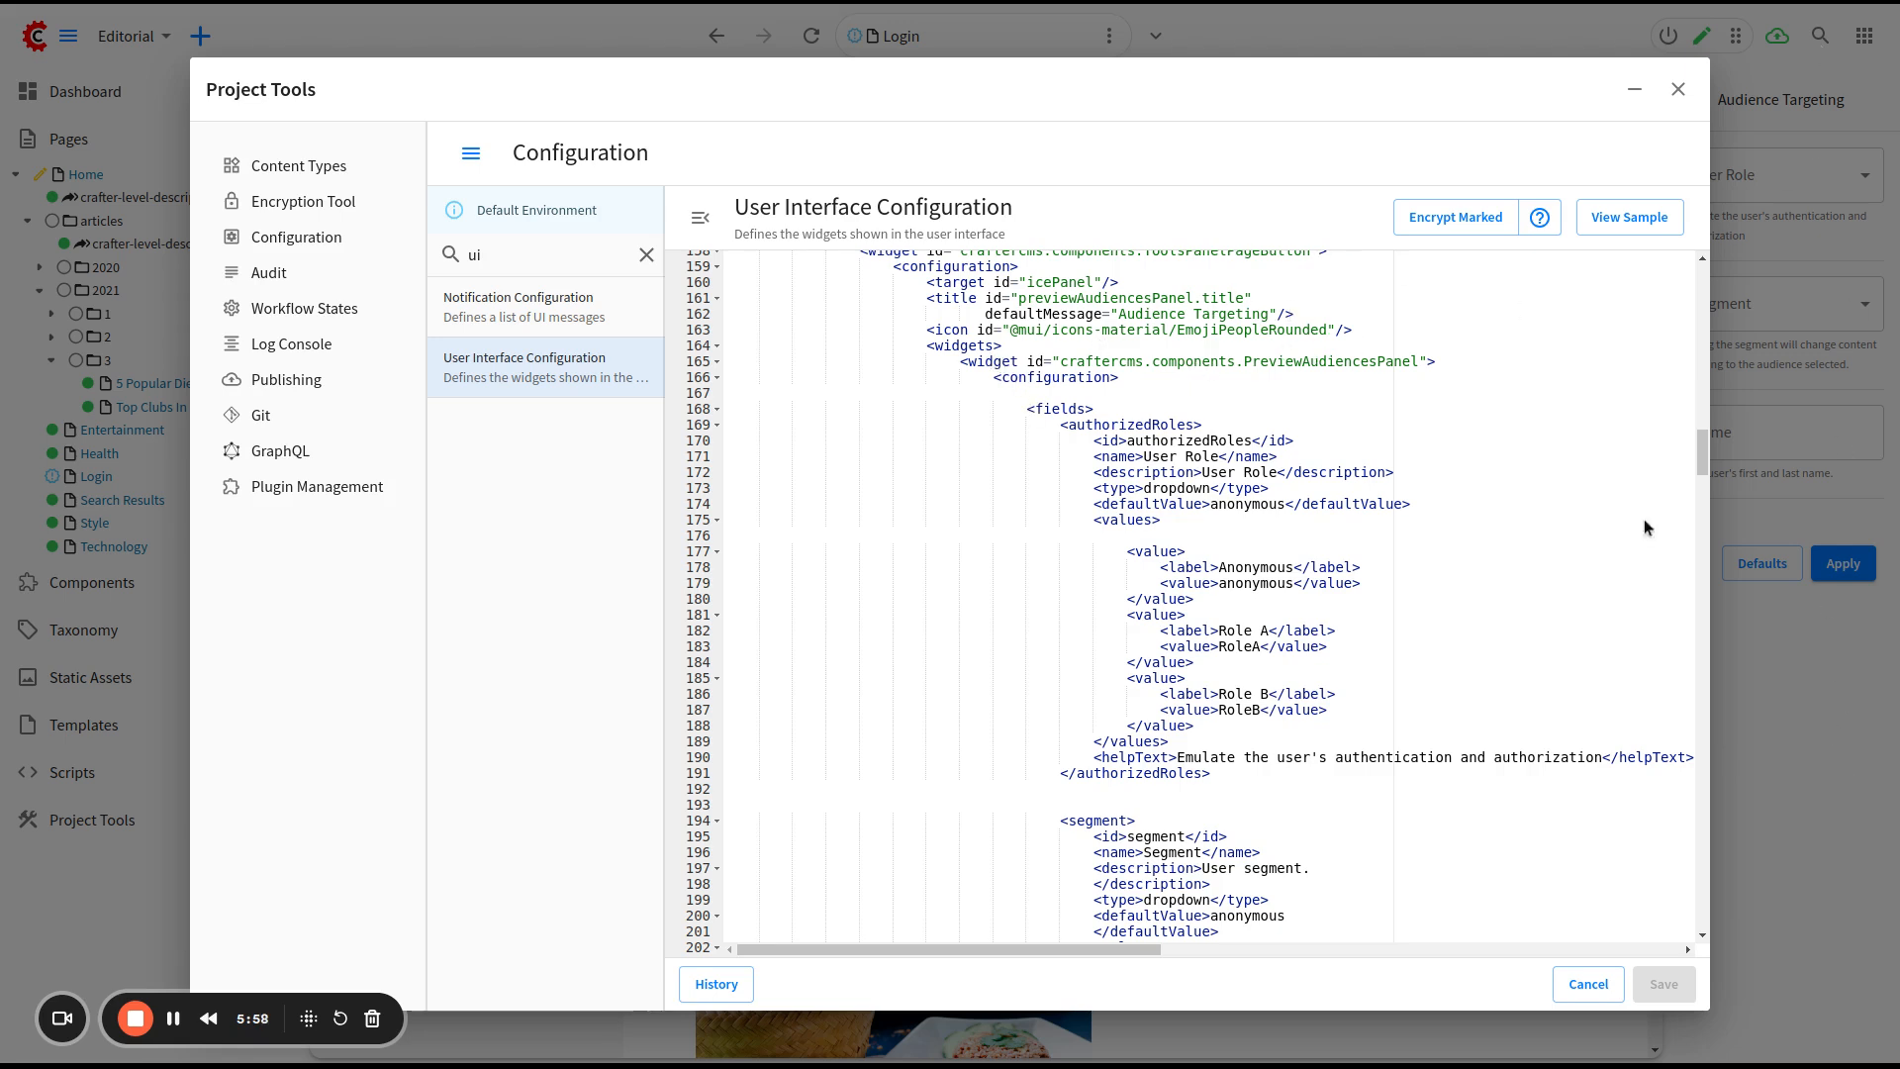
# Examine the PreviewAudiencesPanel widget ID and its full authorizedRoles definition, including the role values and help text
pyautogui.moveTo(1060, 361); pyautogui.dragTo(1419, 362)
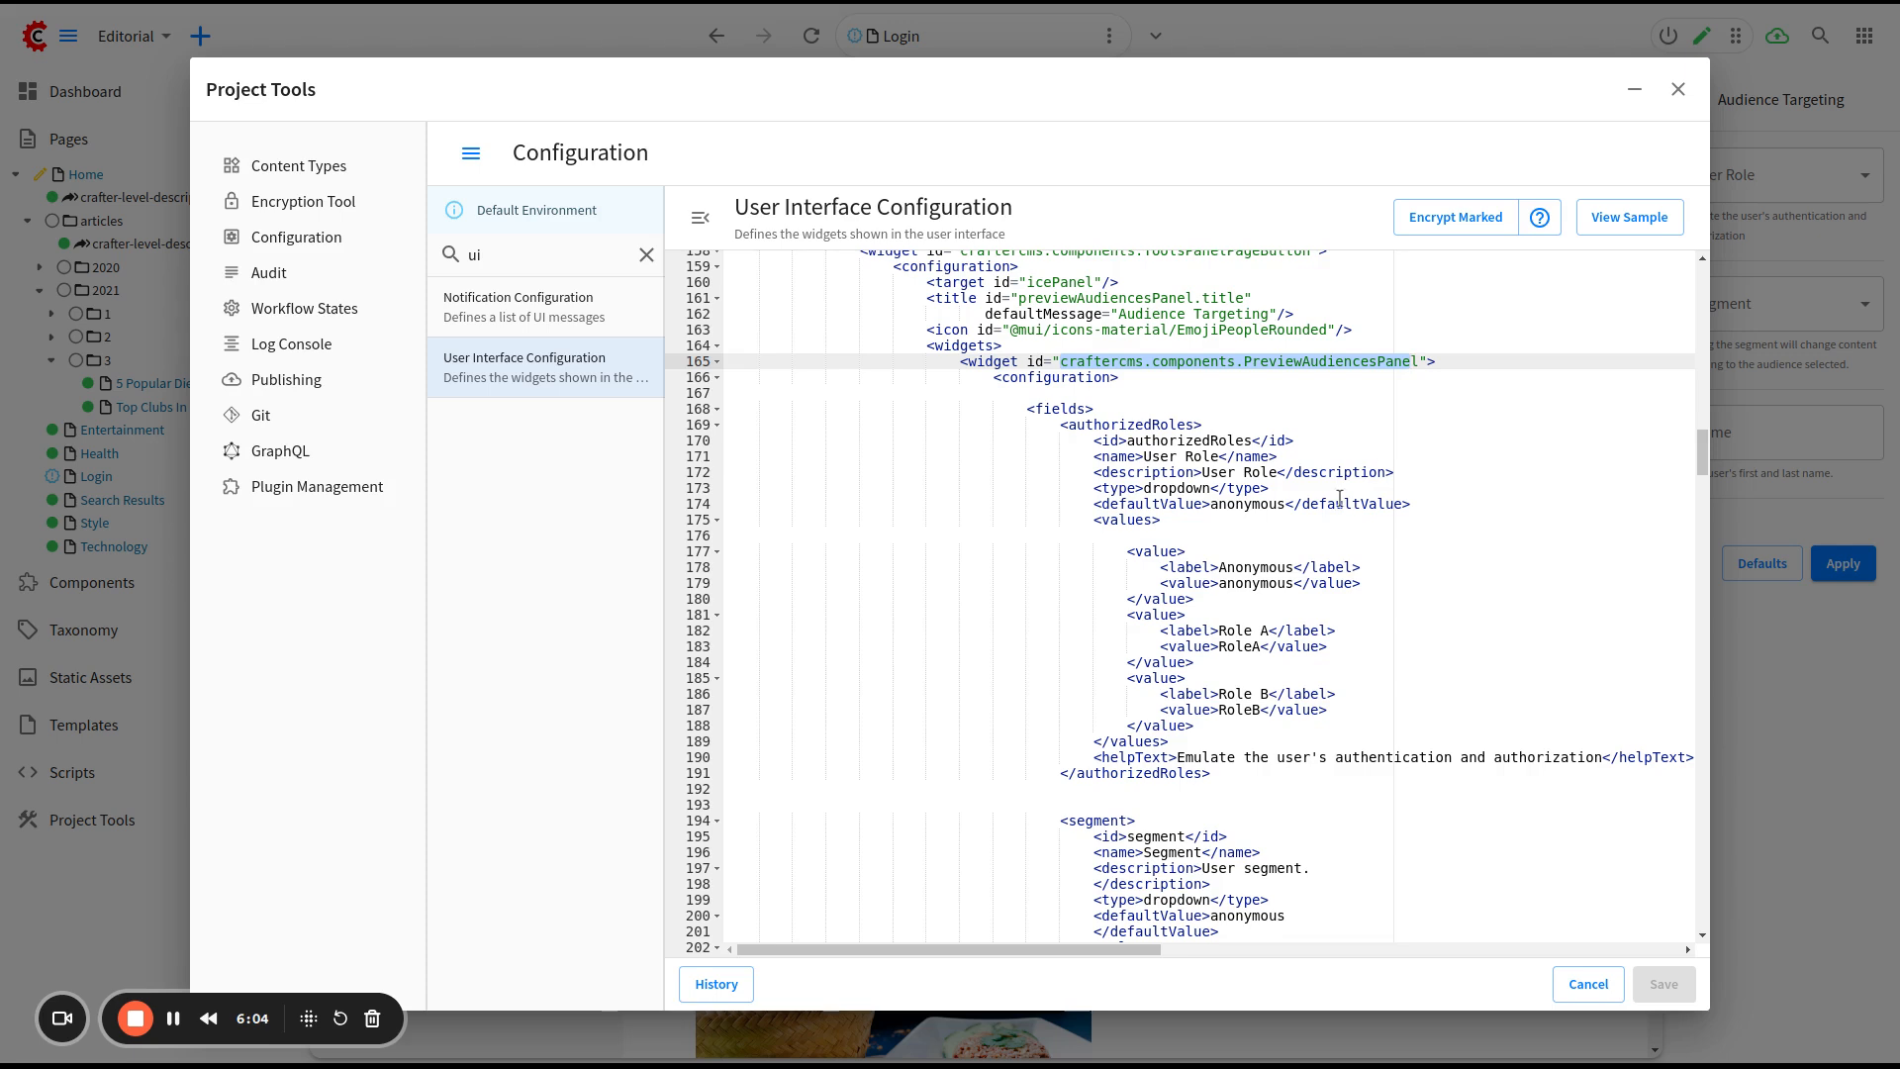
pyautogui.moveTo(1020, 398); pyautogui.dragTo(1188, 684)
pyautogui.click(1053, 472)
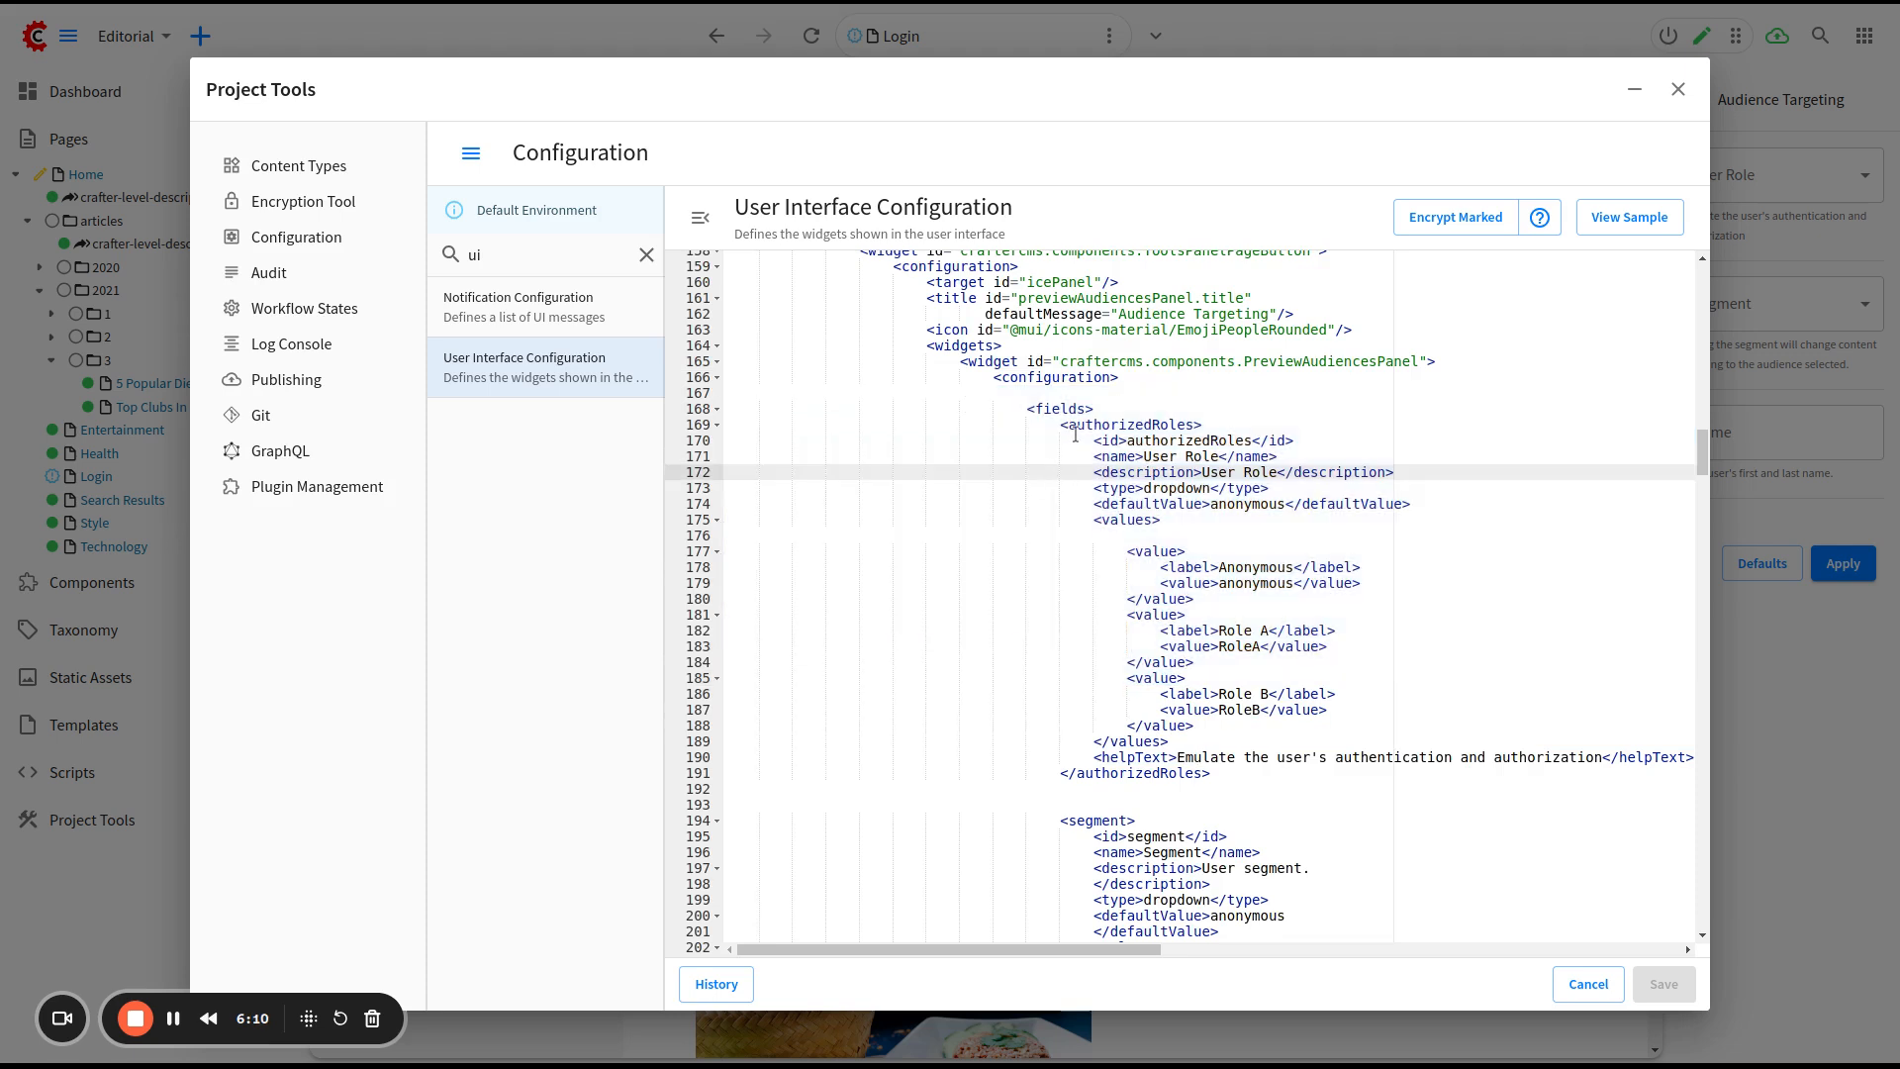
pyautogui.moveTo(1060, 425); pyautogui.dragTo(1238, 805)
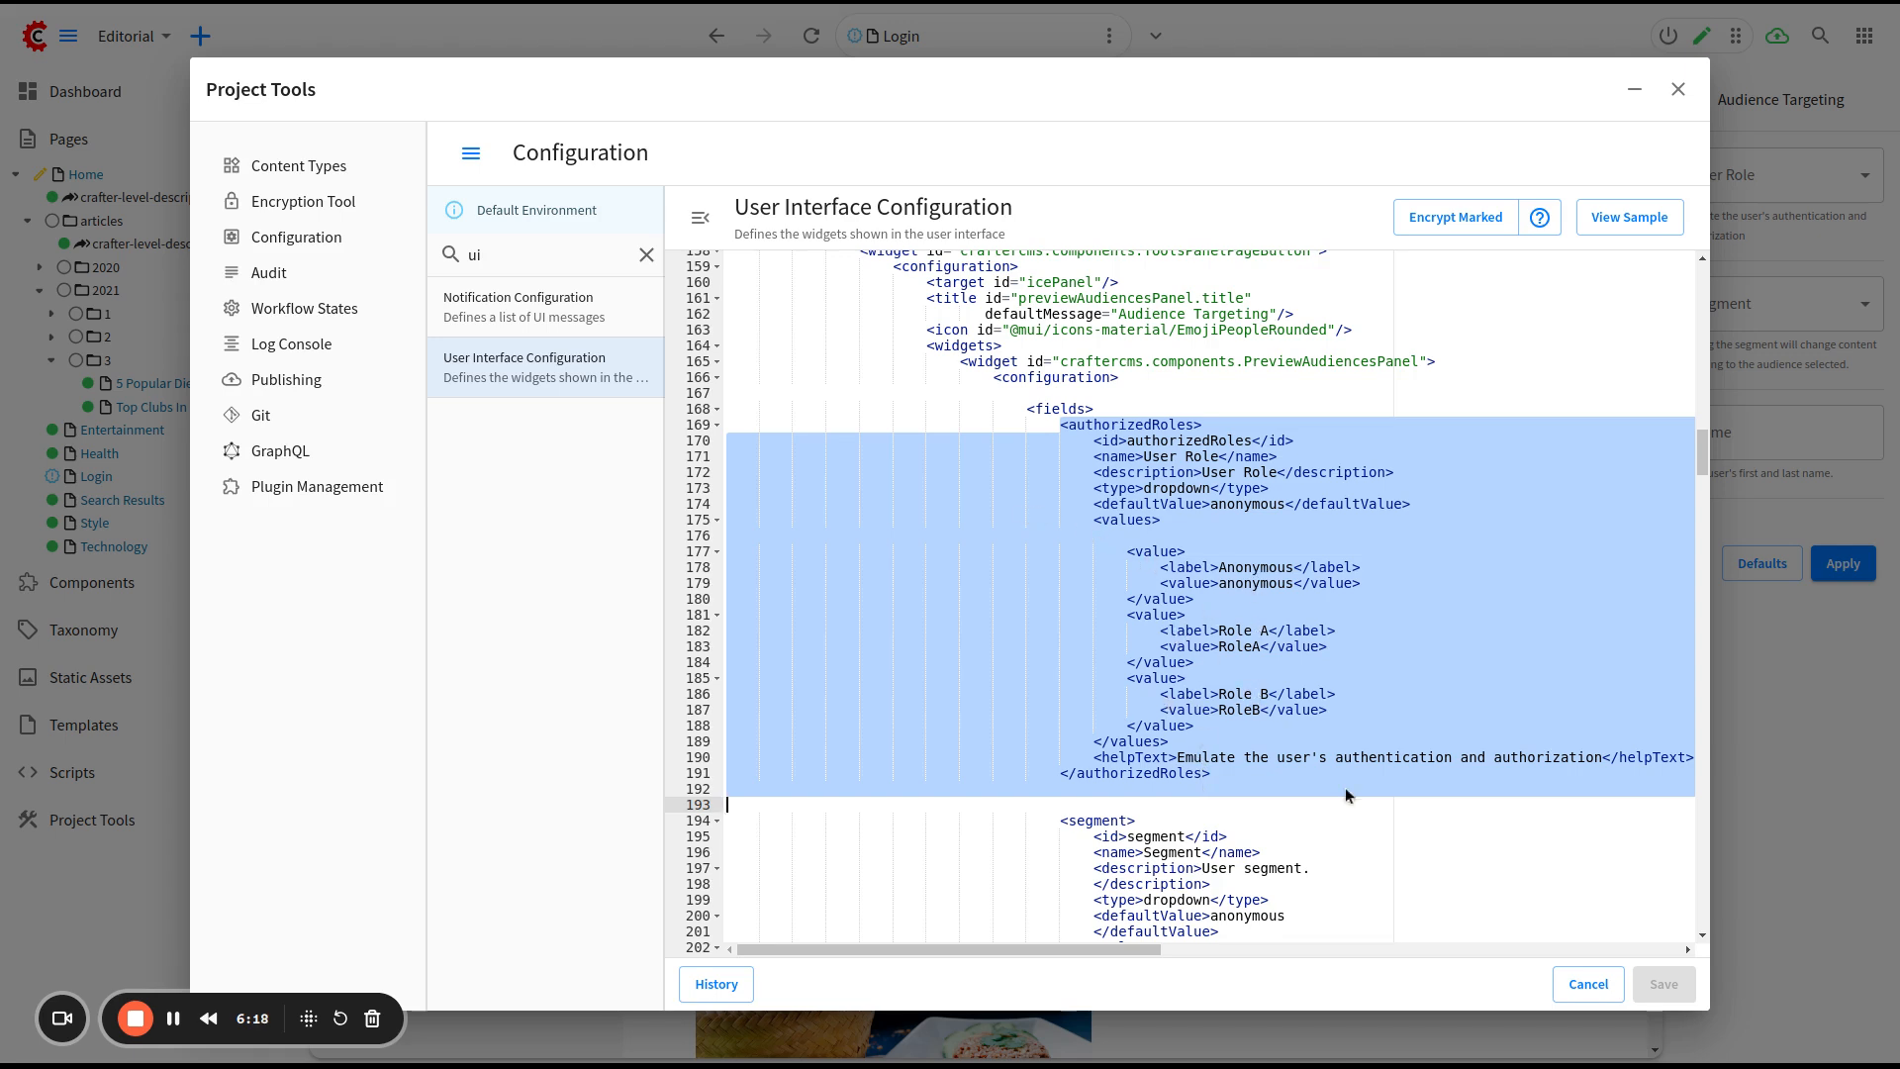
pyautogui.click(1385, 852)
# Examine the widget's segment and name field definitions in the User Interface Configuration, and close Project Tools
pyautogui.scroll(-5, 1386, 853)
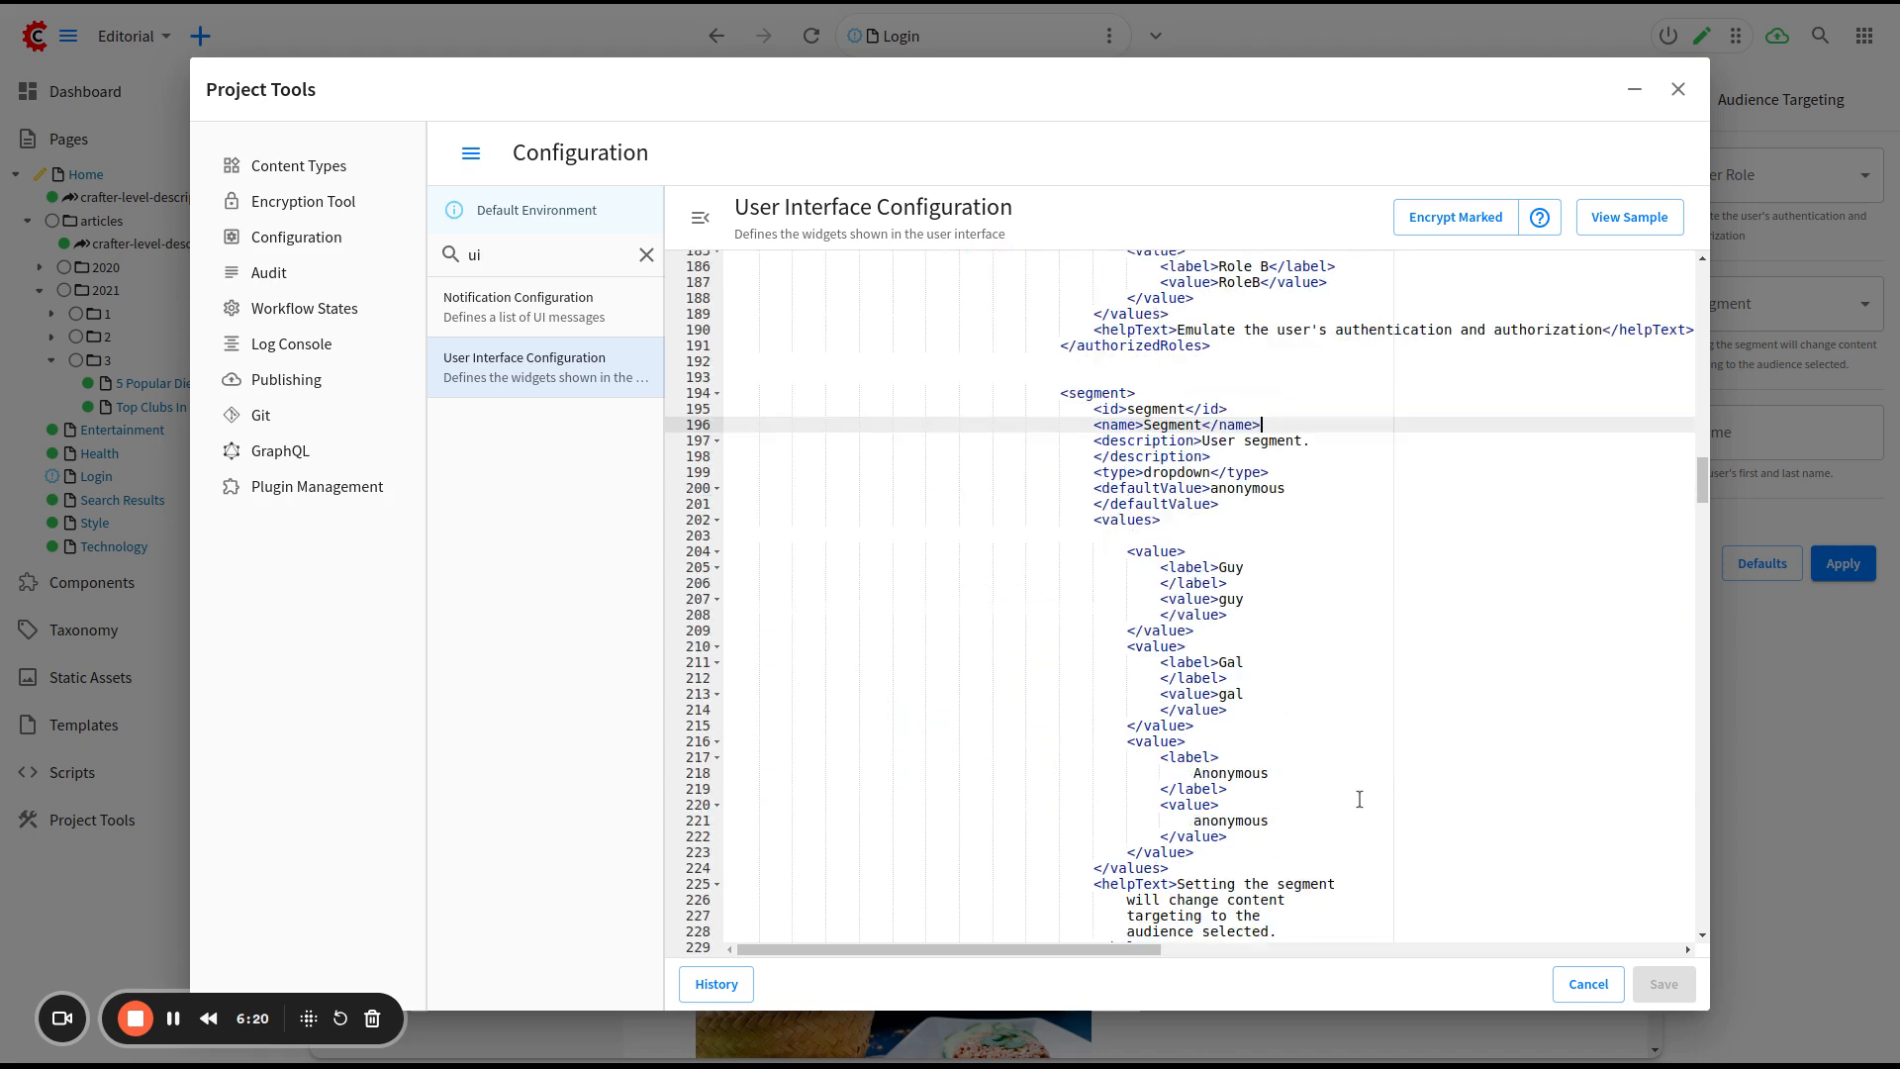
pyautogui.scroll(-1, 1176, 837)
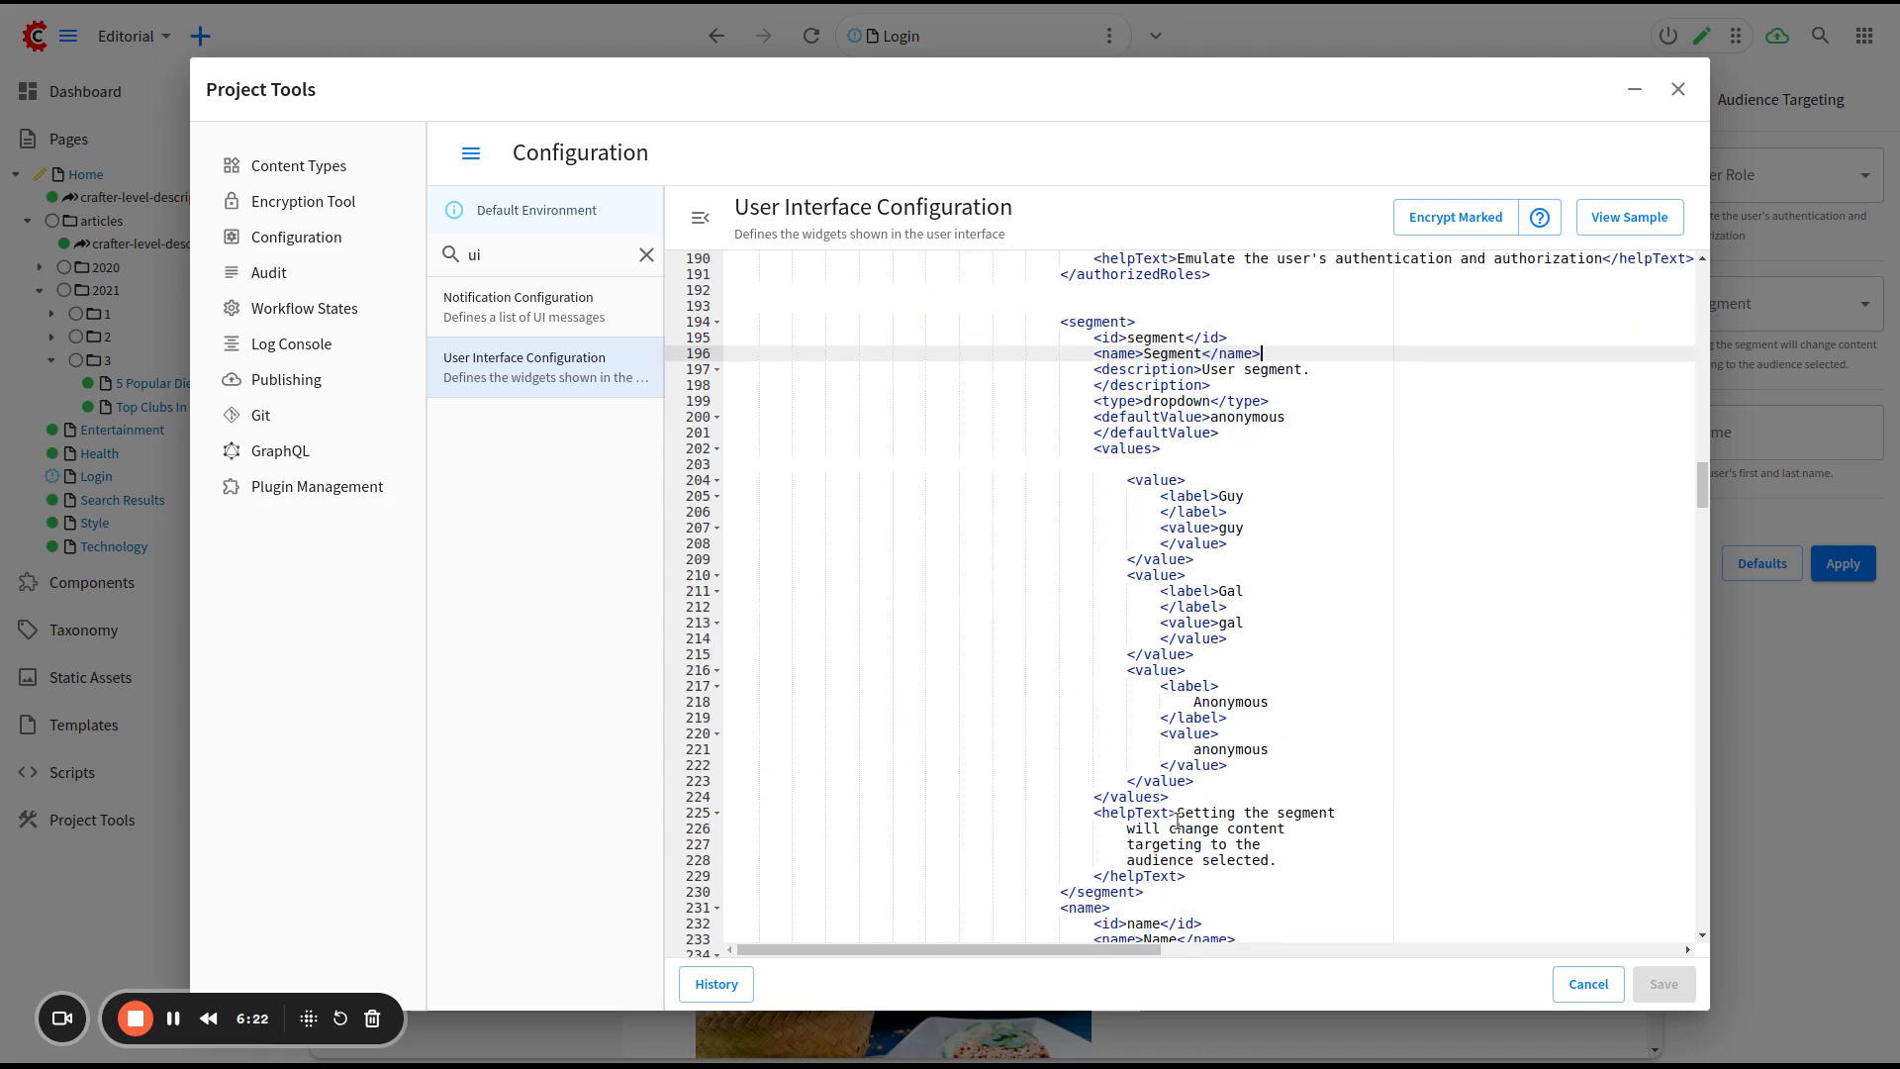
pyautogui.moveTo(1168, 890); pyautogui.dragTo(1061, 760)
pyautogui.click(1196, 889)
pyautogui.moveTo(1195, 889); pyautogui.dragTo(800, 307)
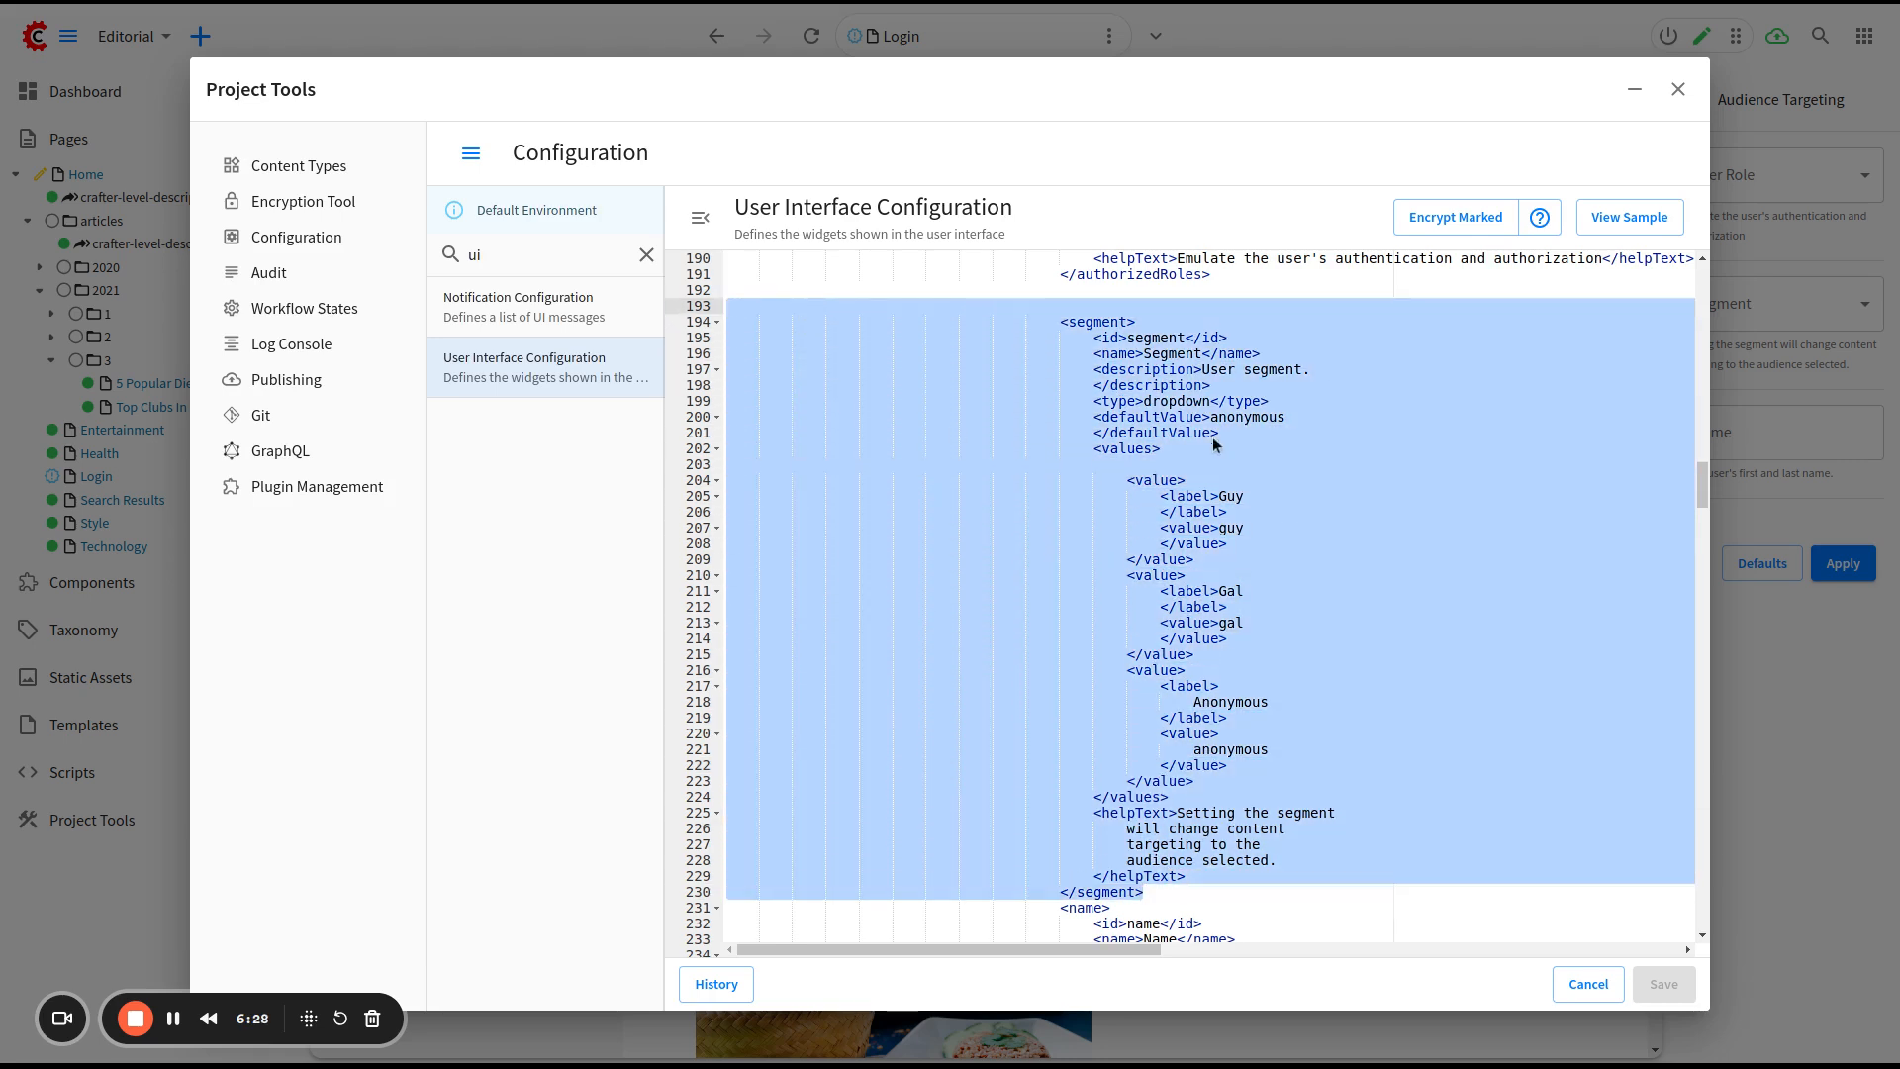
pyautogui.scroll(-3, 1233, 795)
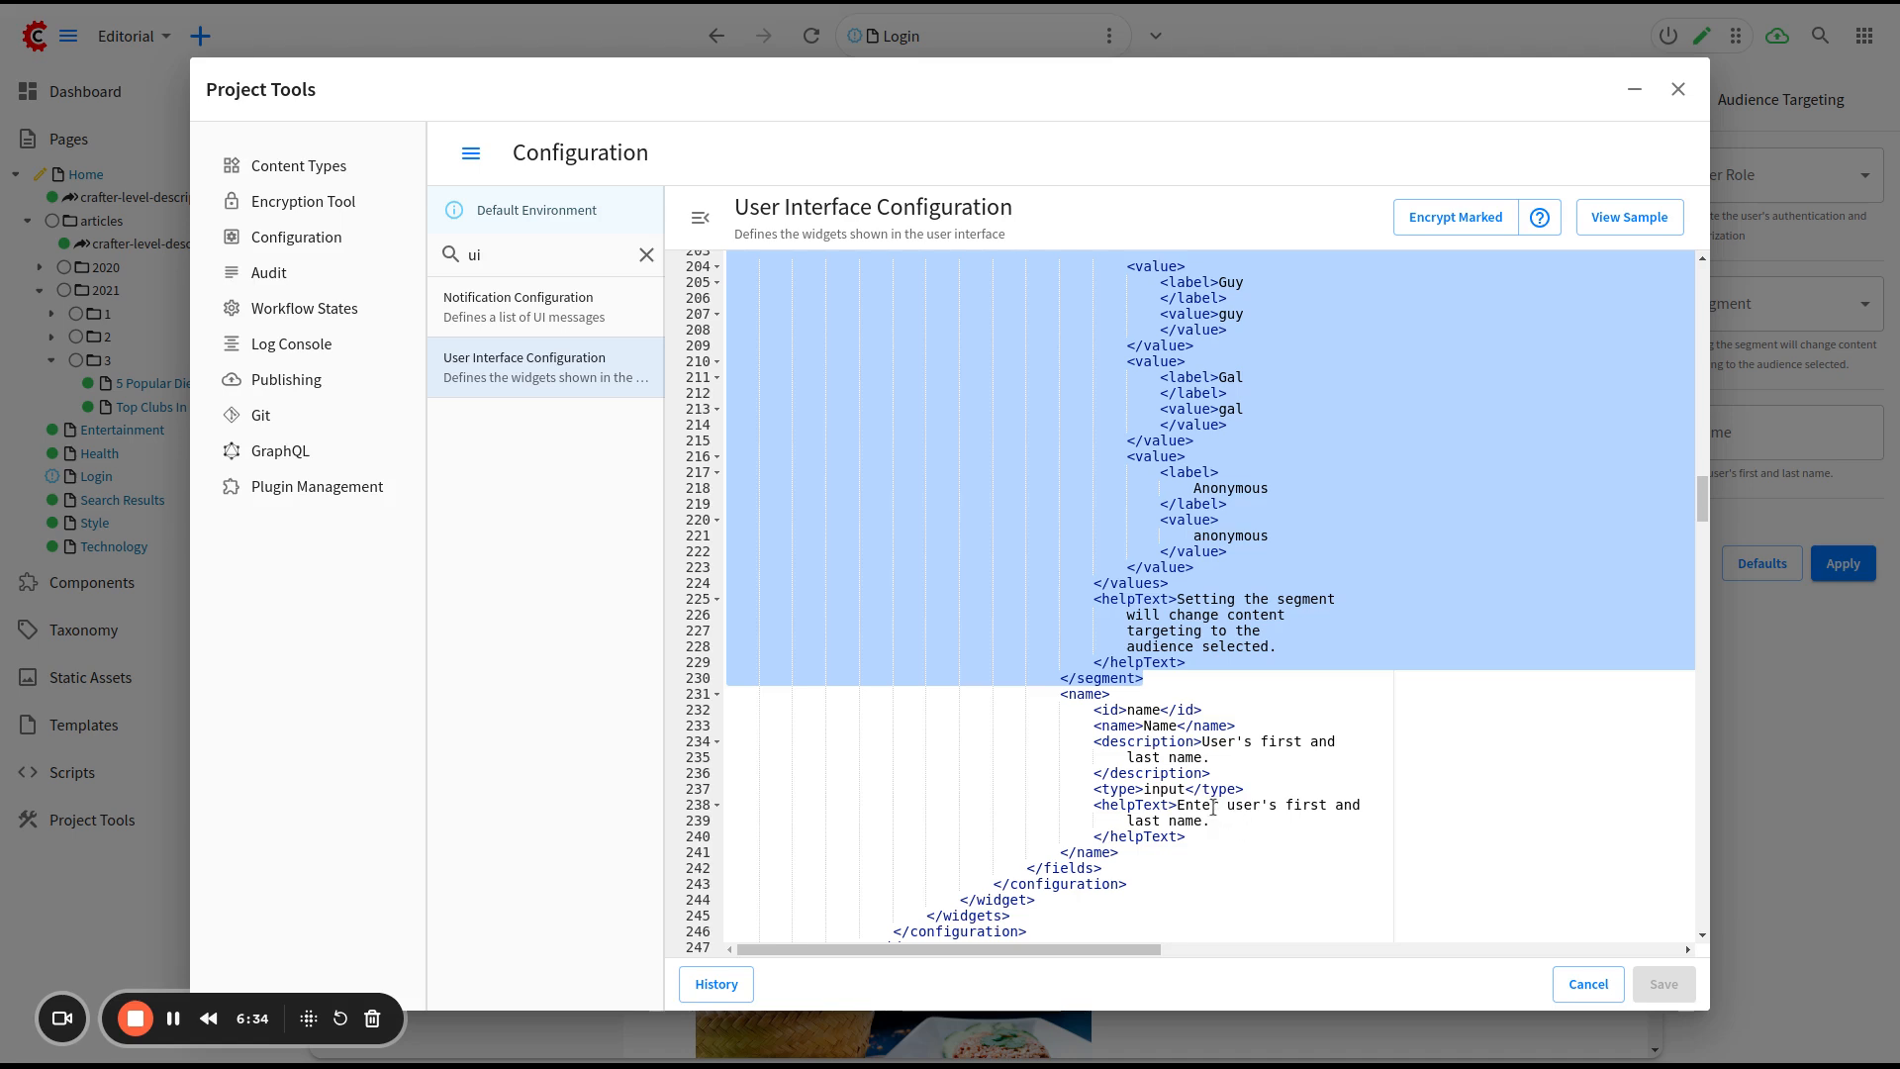
pyautogui.moveTo(1203, 838); pyautogui.dragTo(738, 688)
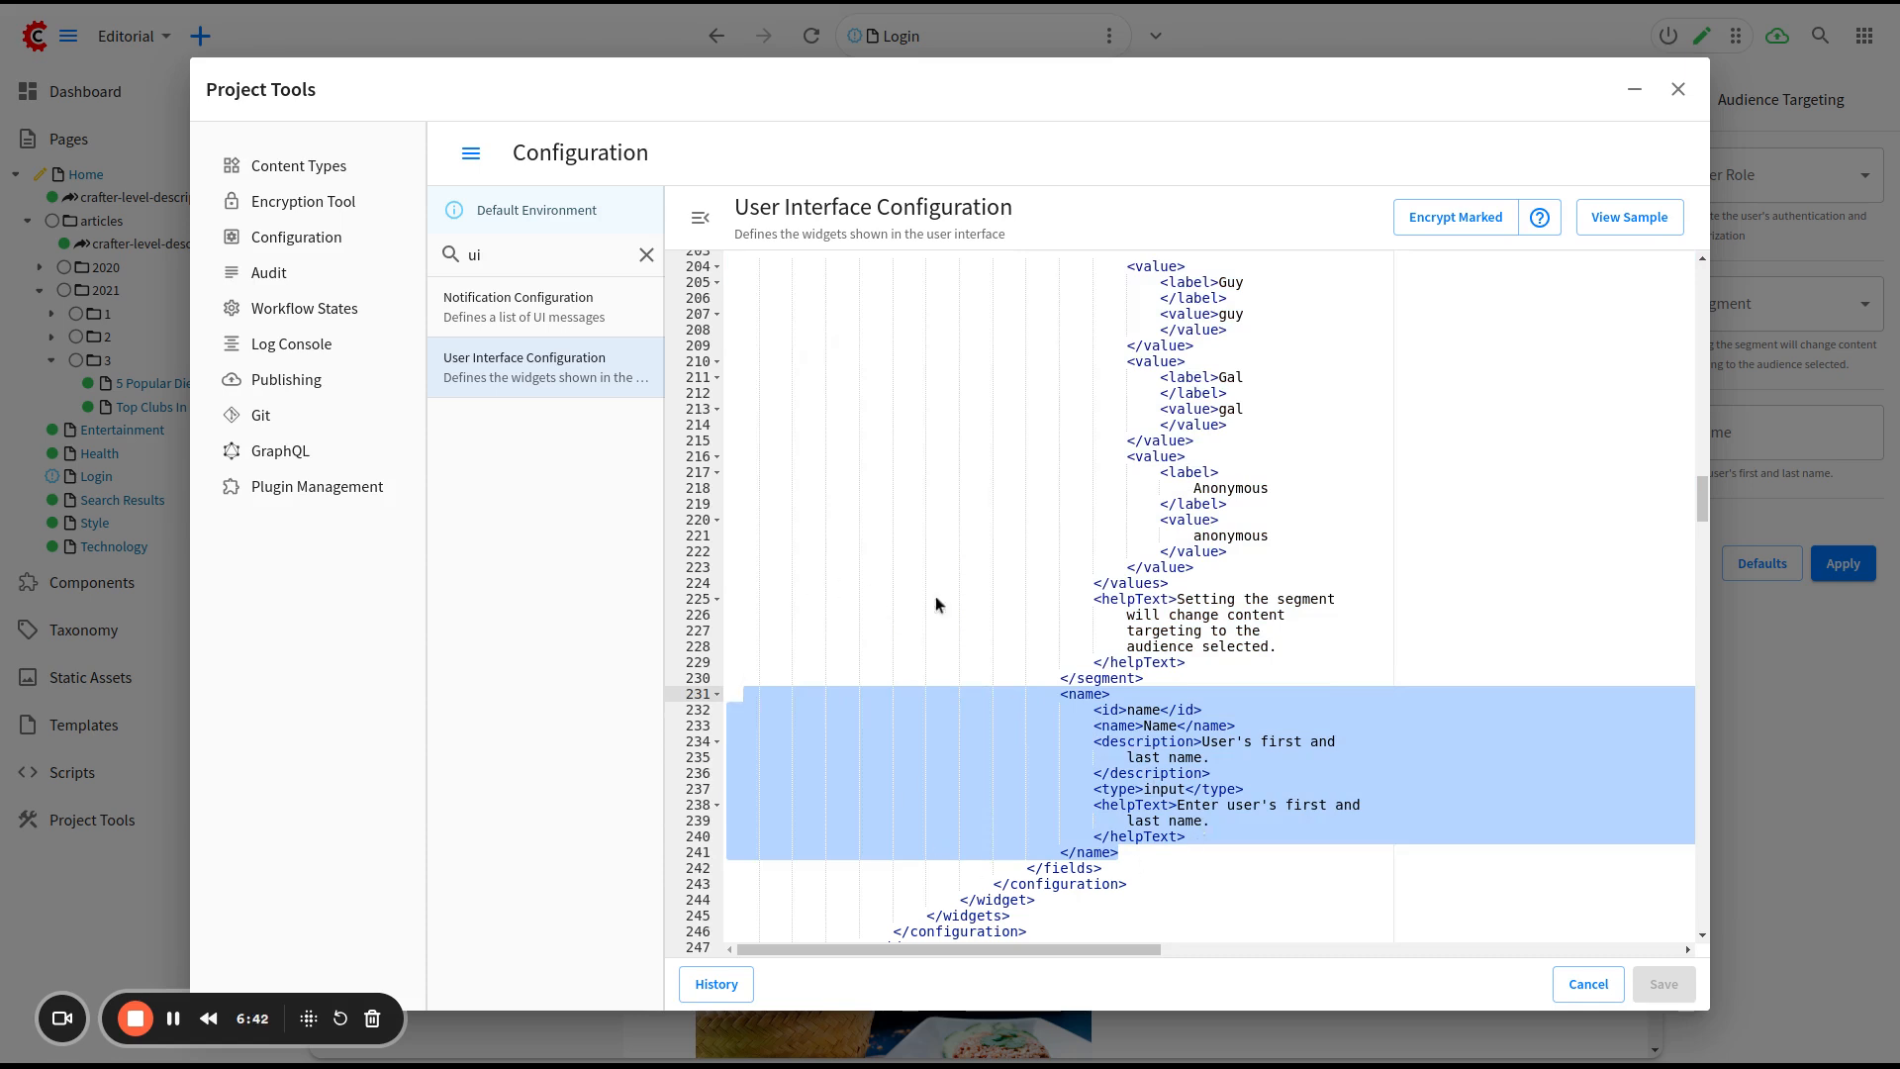
pyautogui.scroll(3, 1154, 511)
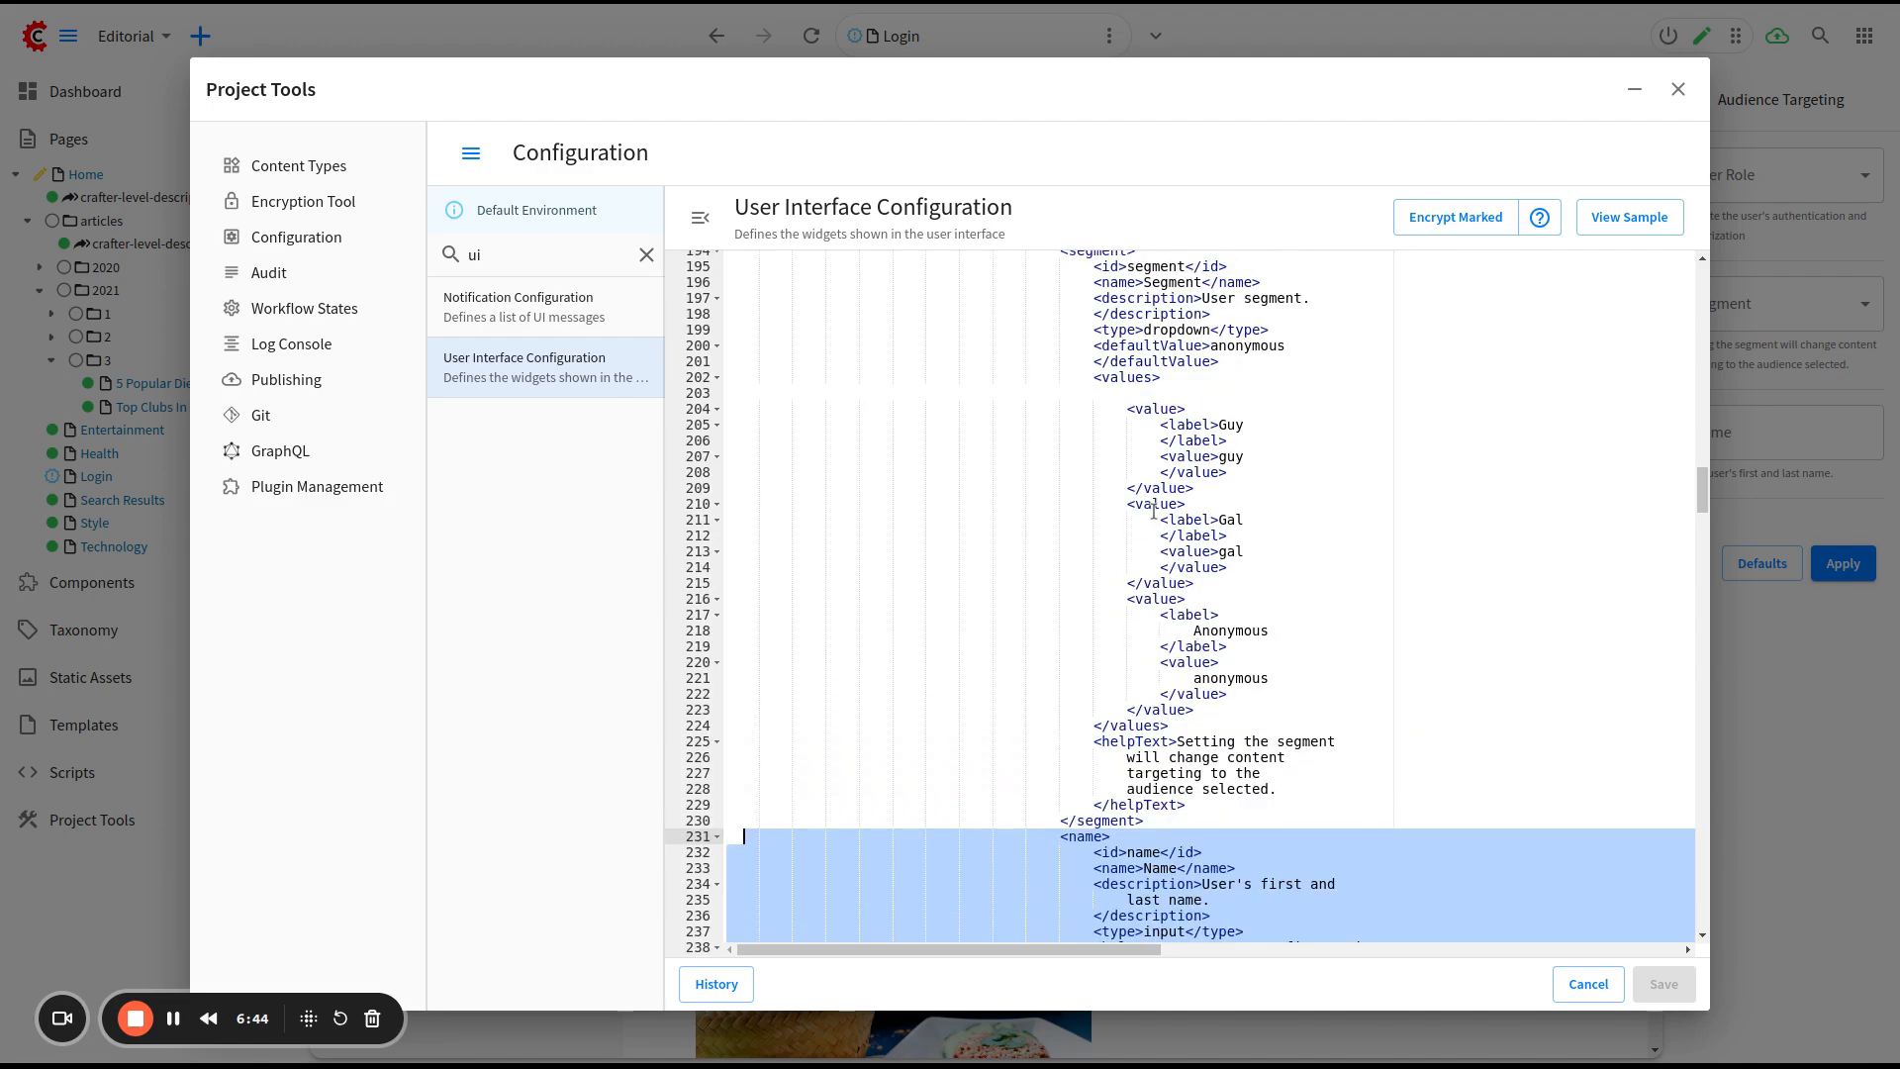
pyautogui.click(1678, 89)
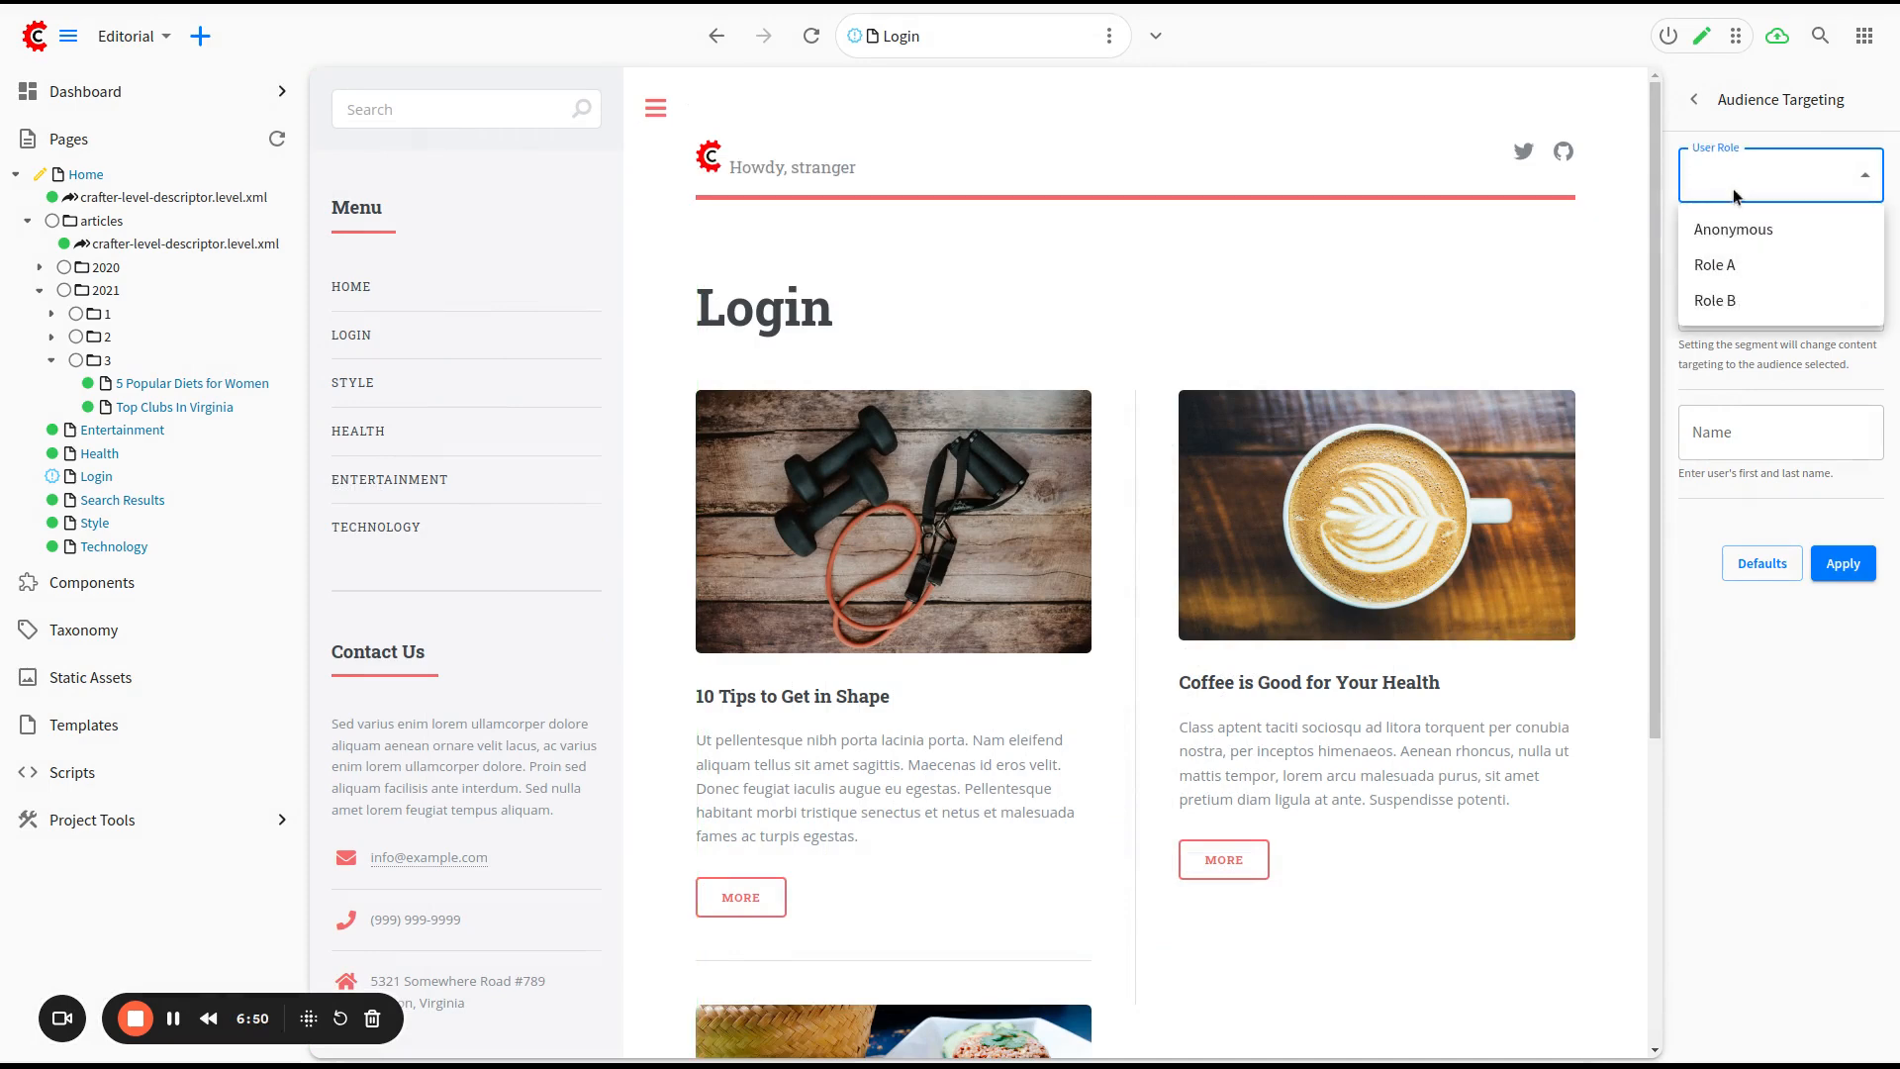
# Apply Role A as the emulated user role and open the restricted 5 Popular Diets for Women article
pyautogui.click(1716, 267)
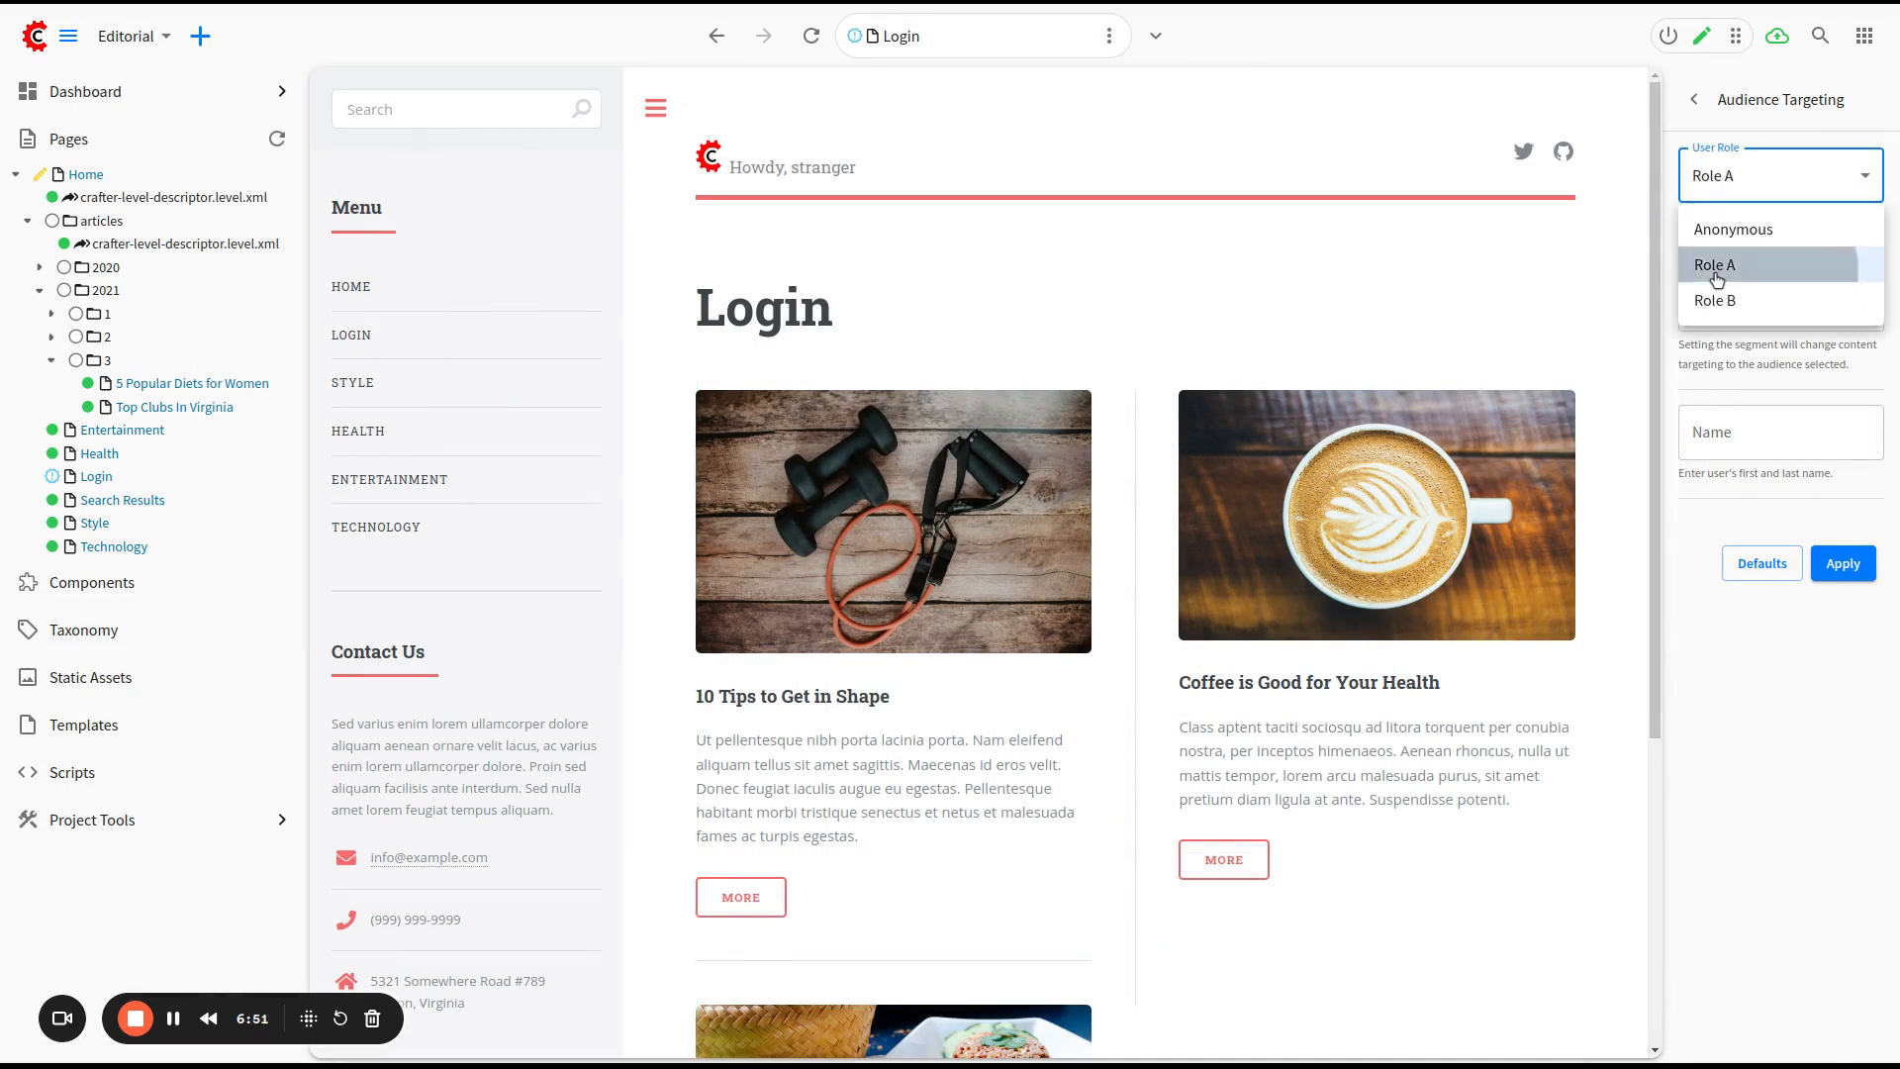
pyautogui.click(1847, 556)
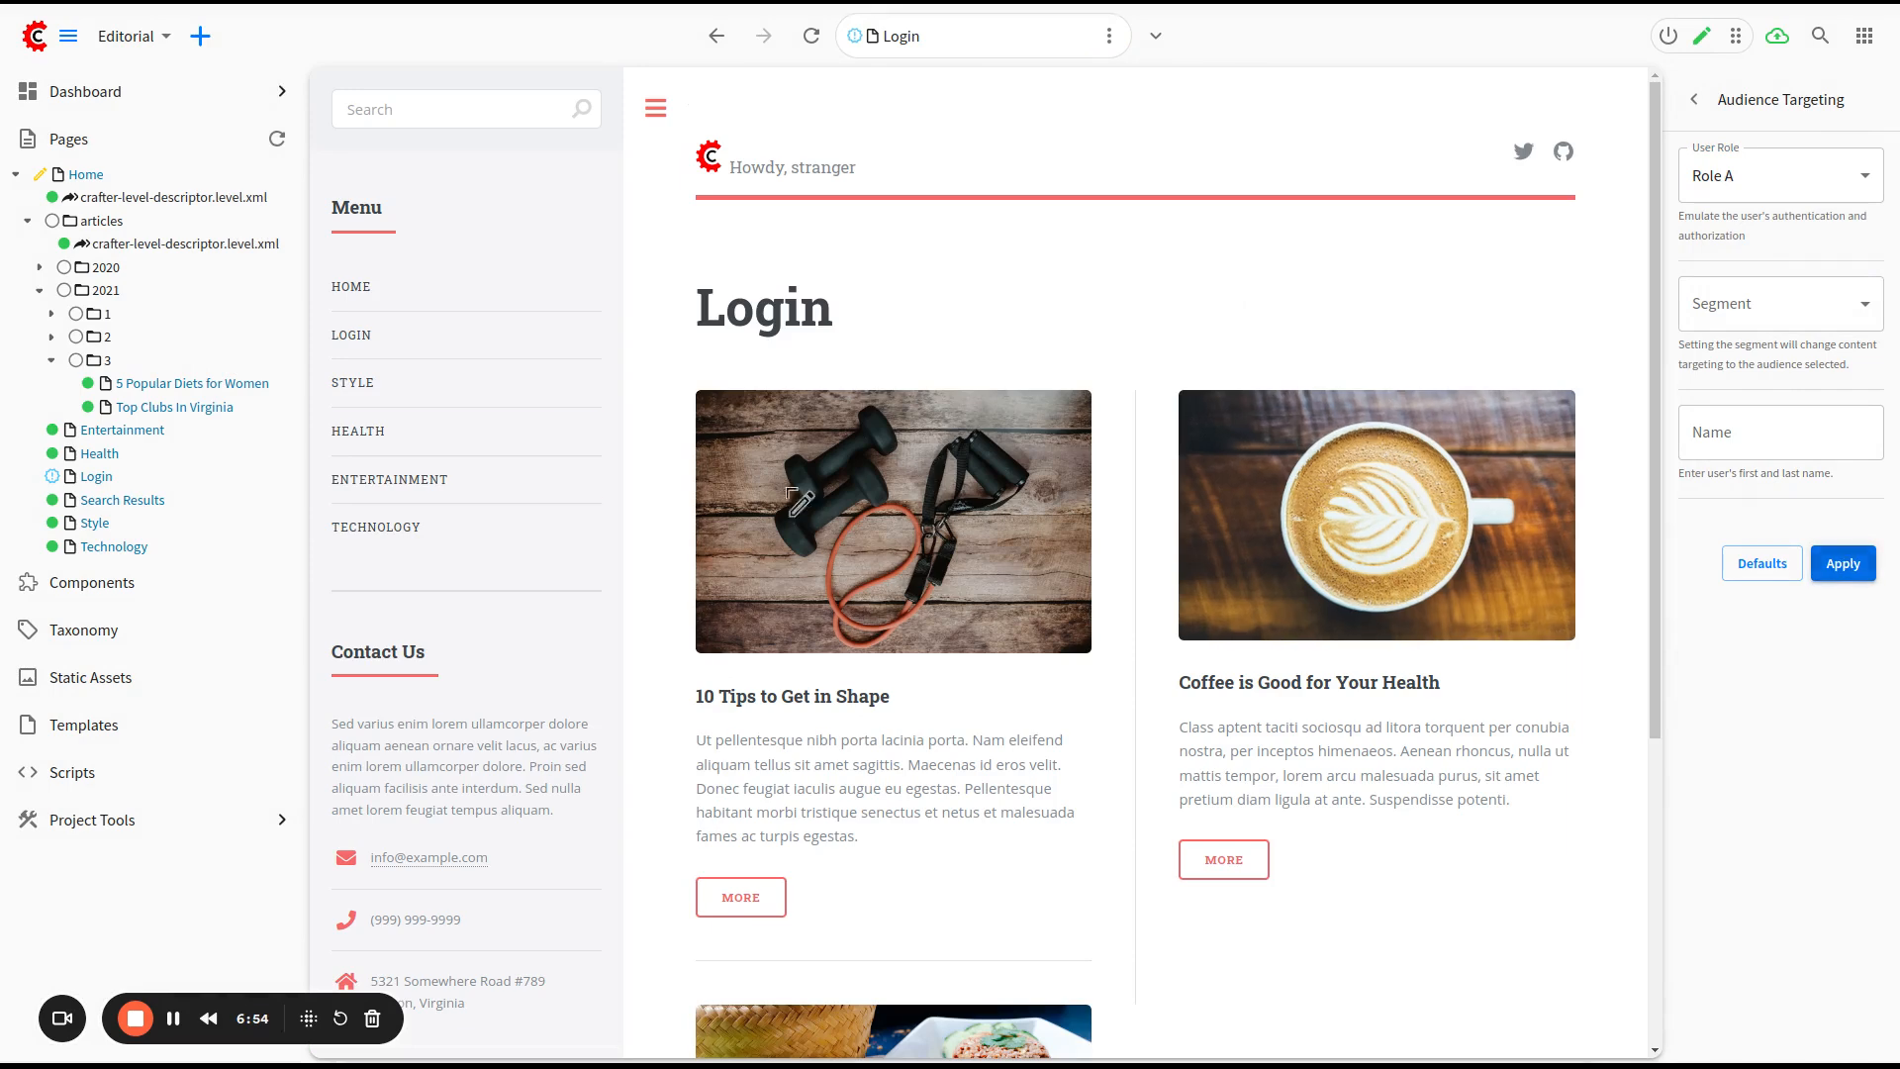
pyautogui.moveTo(115, 384); pyautogui.dragTo(211, 391)
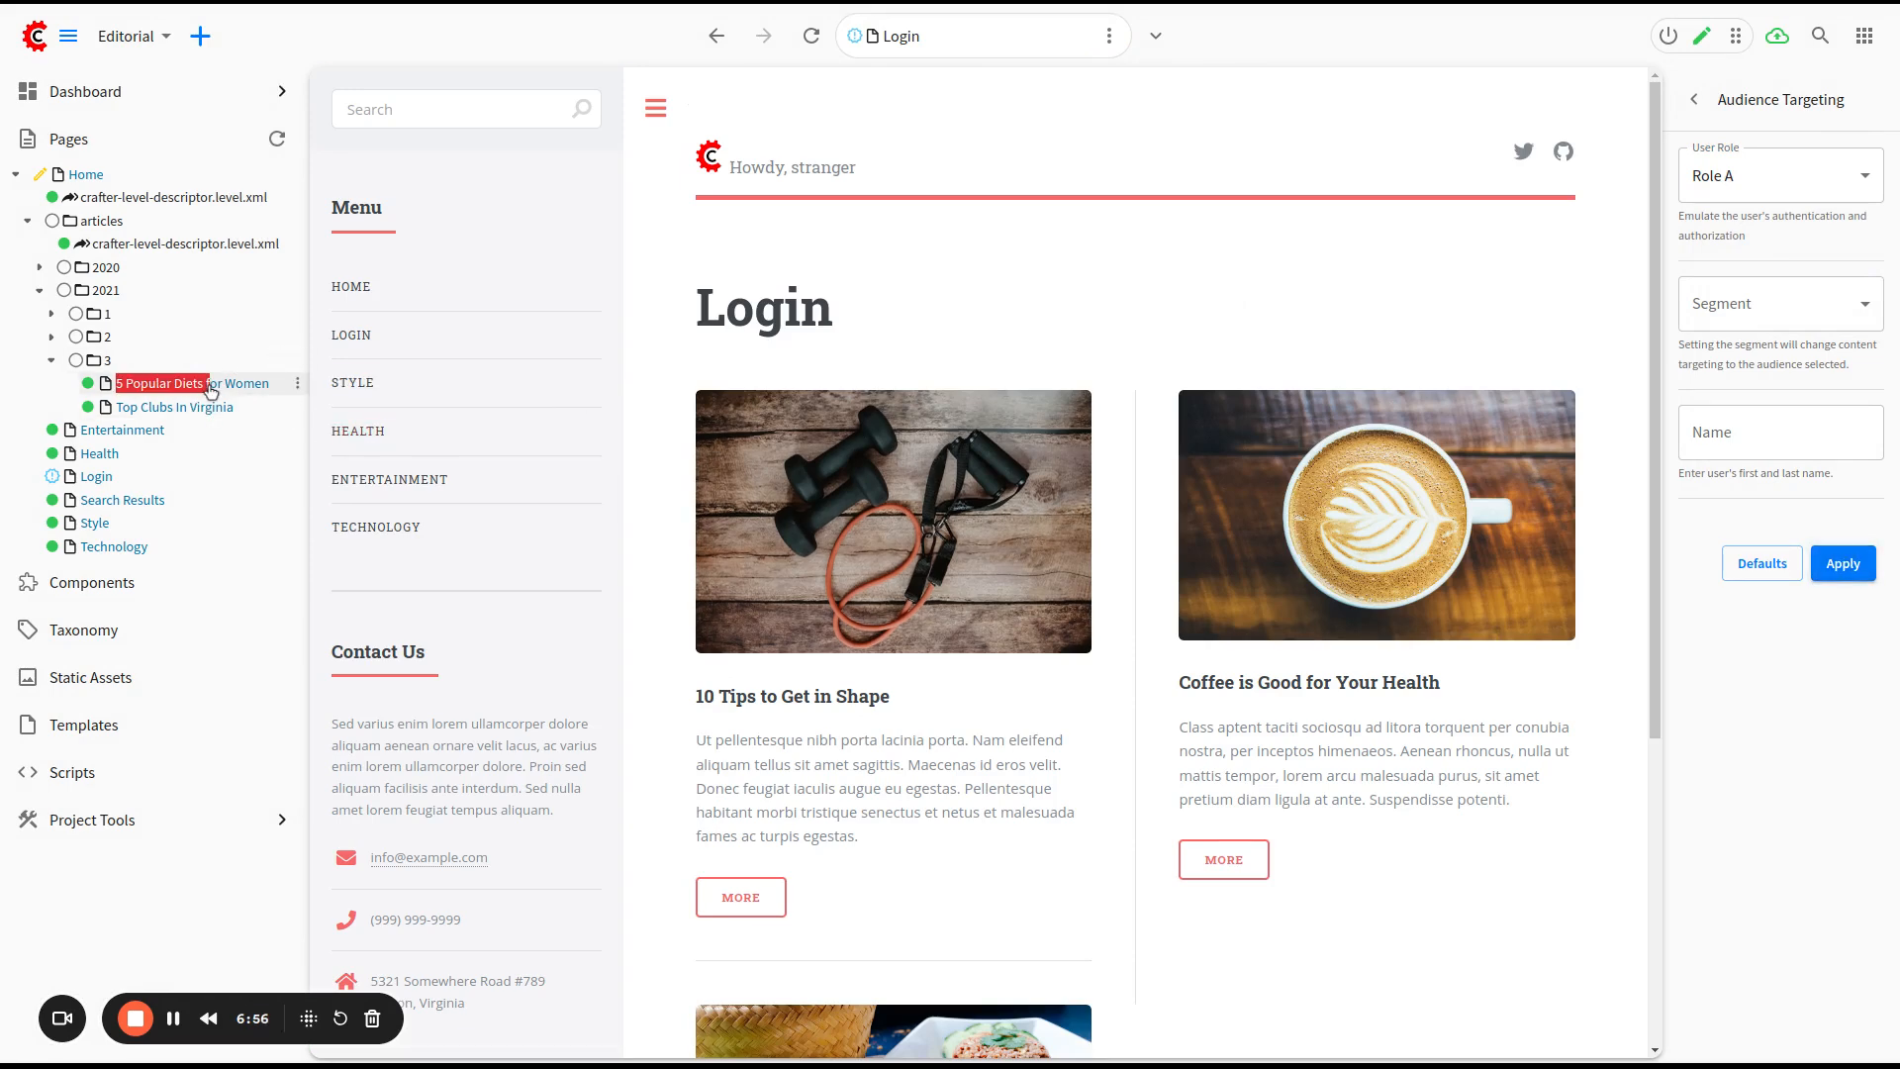
pyautogui.click(211, 389)
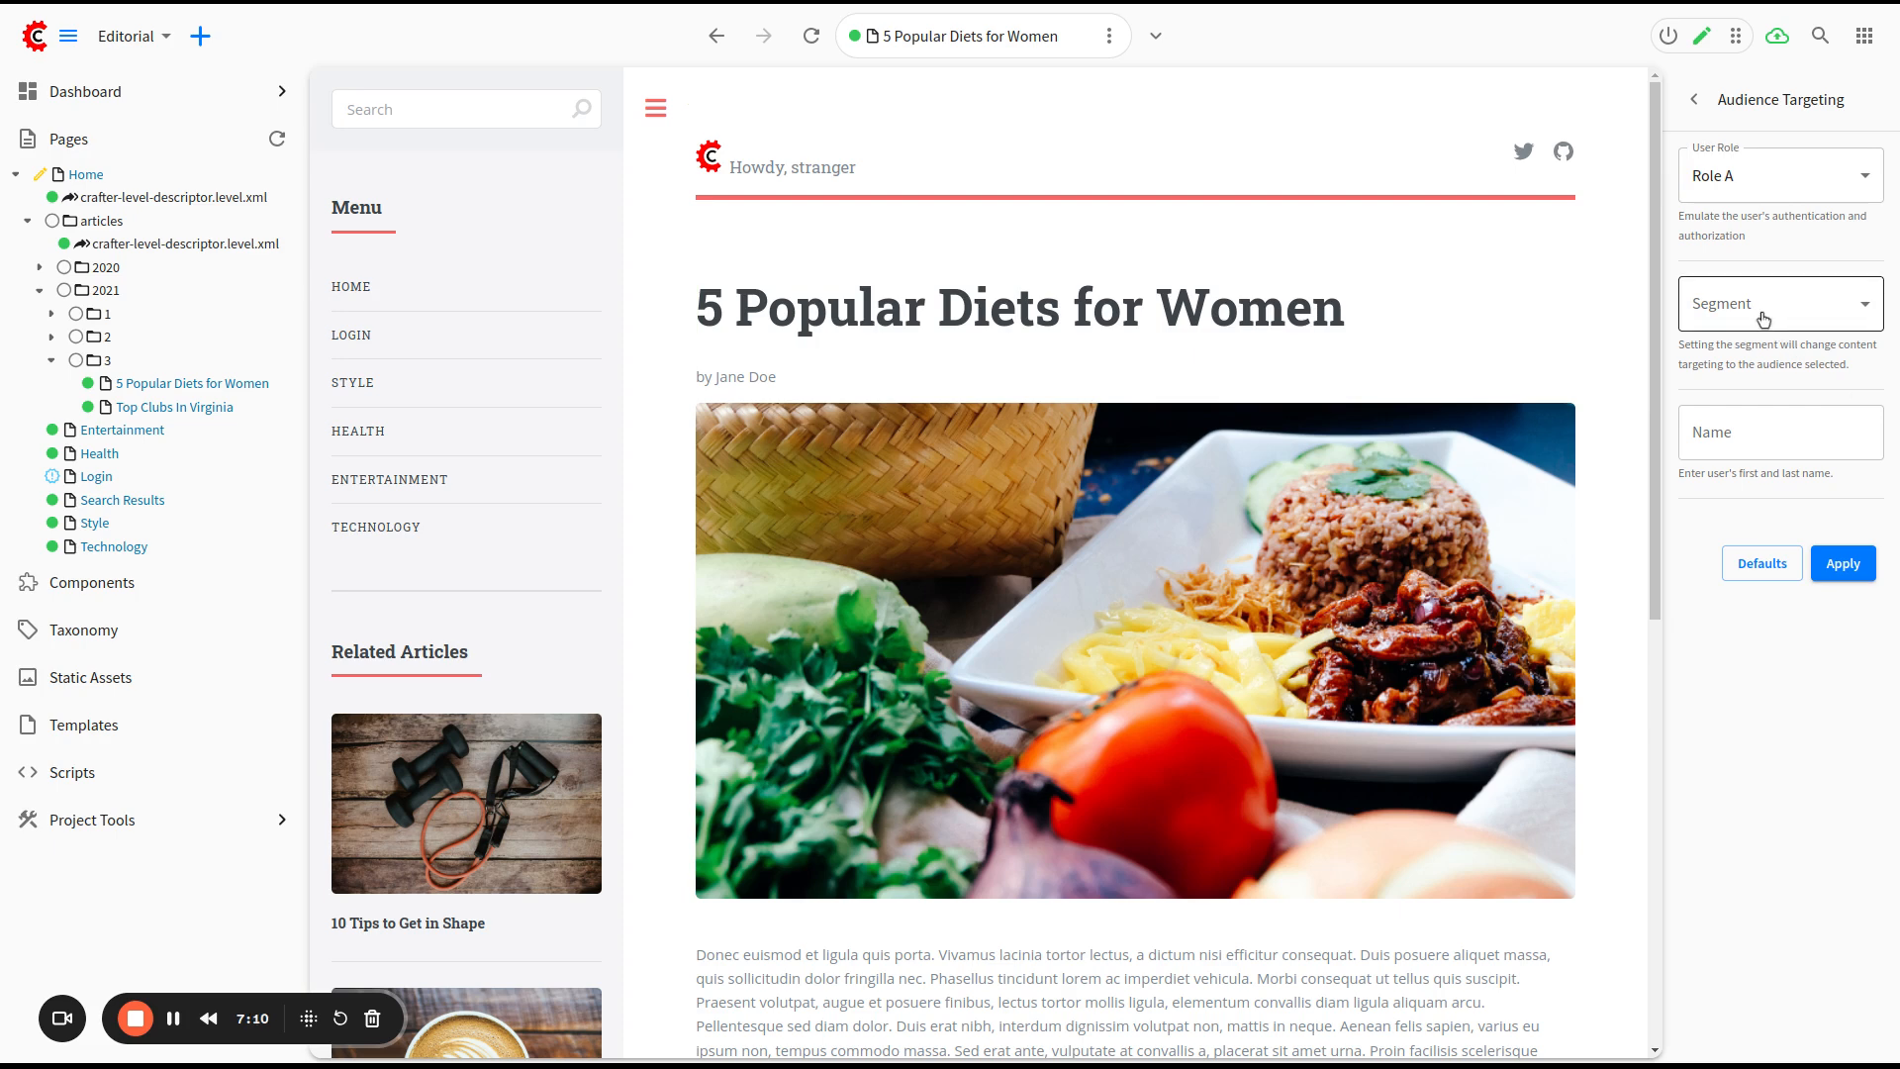
# Preview the Home page and look through all its Featured Articles without a segment applied
pyautogui.click(86, 174)
pyautogui.scroll(-10, 935, 485)
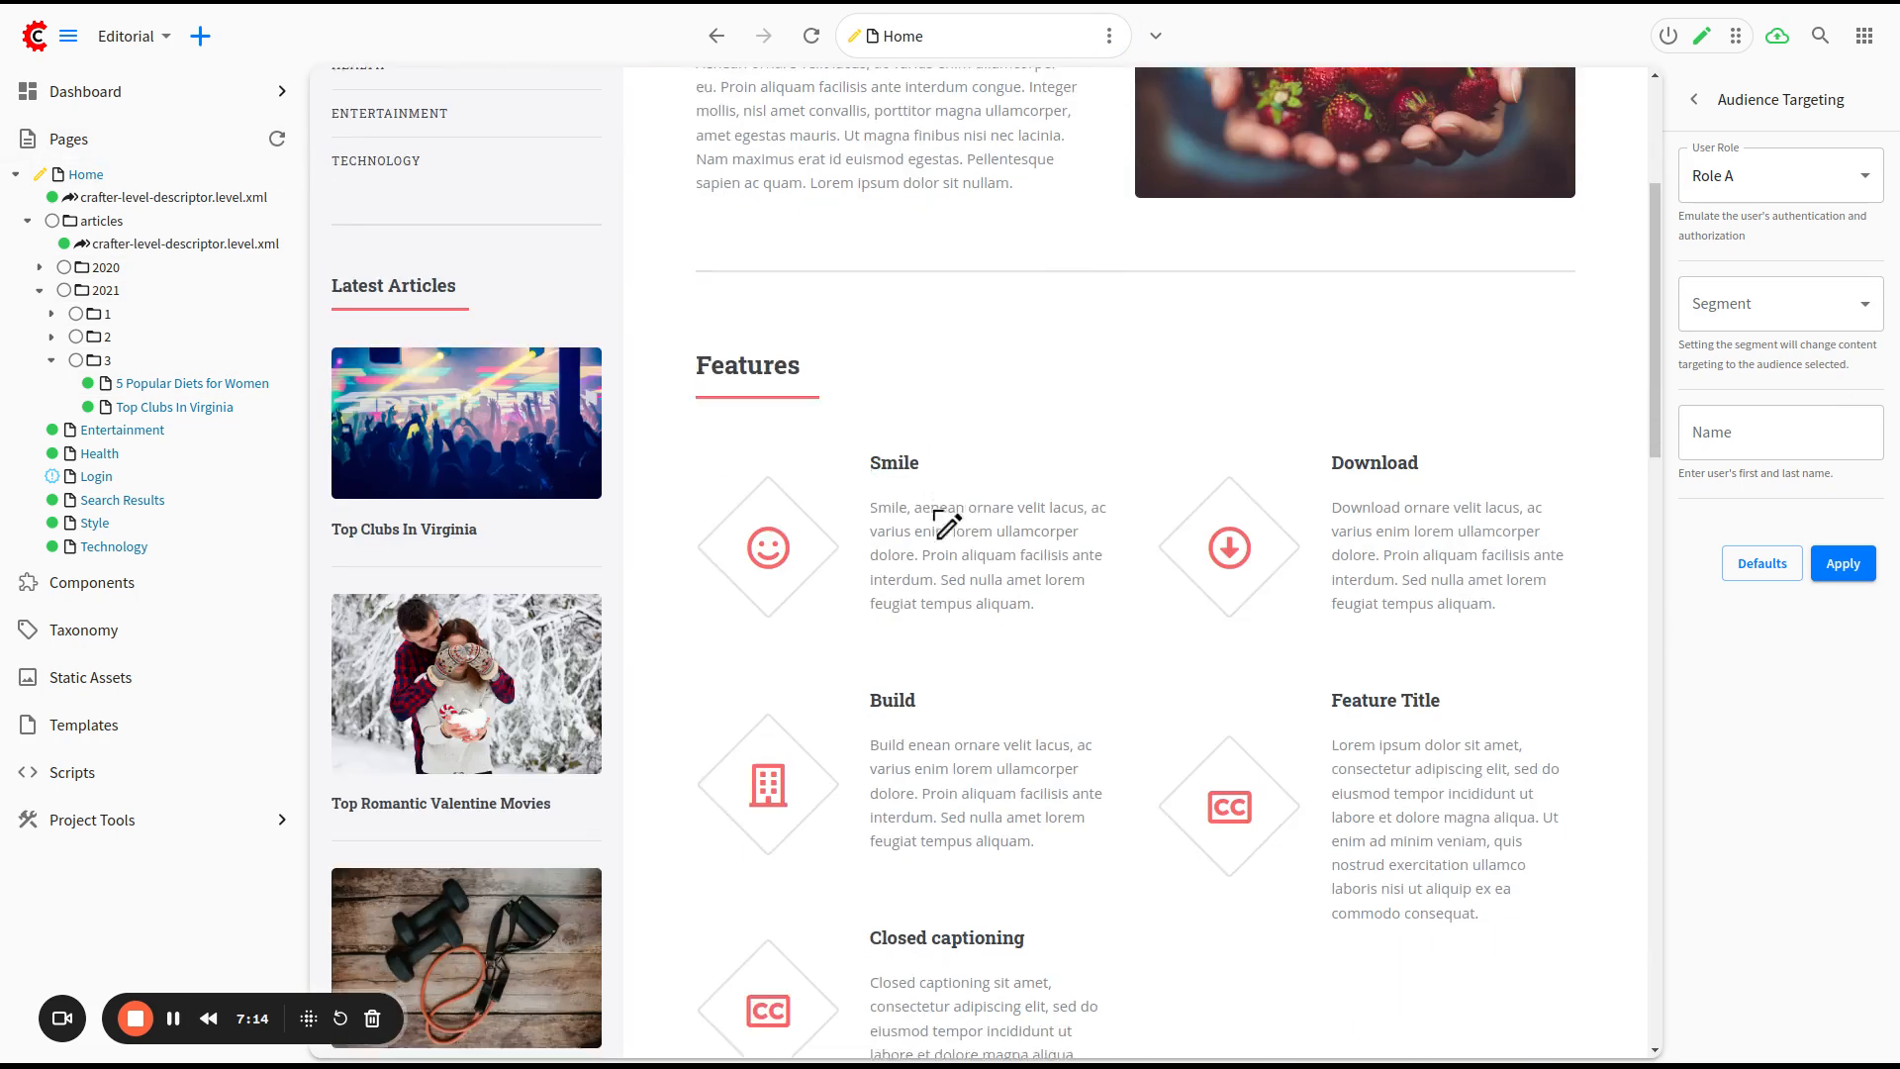
pyautogui.scroll(-2, 965, 586)
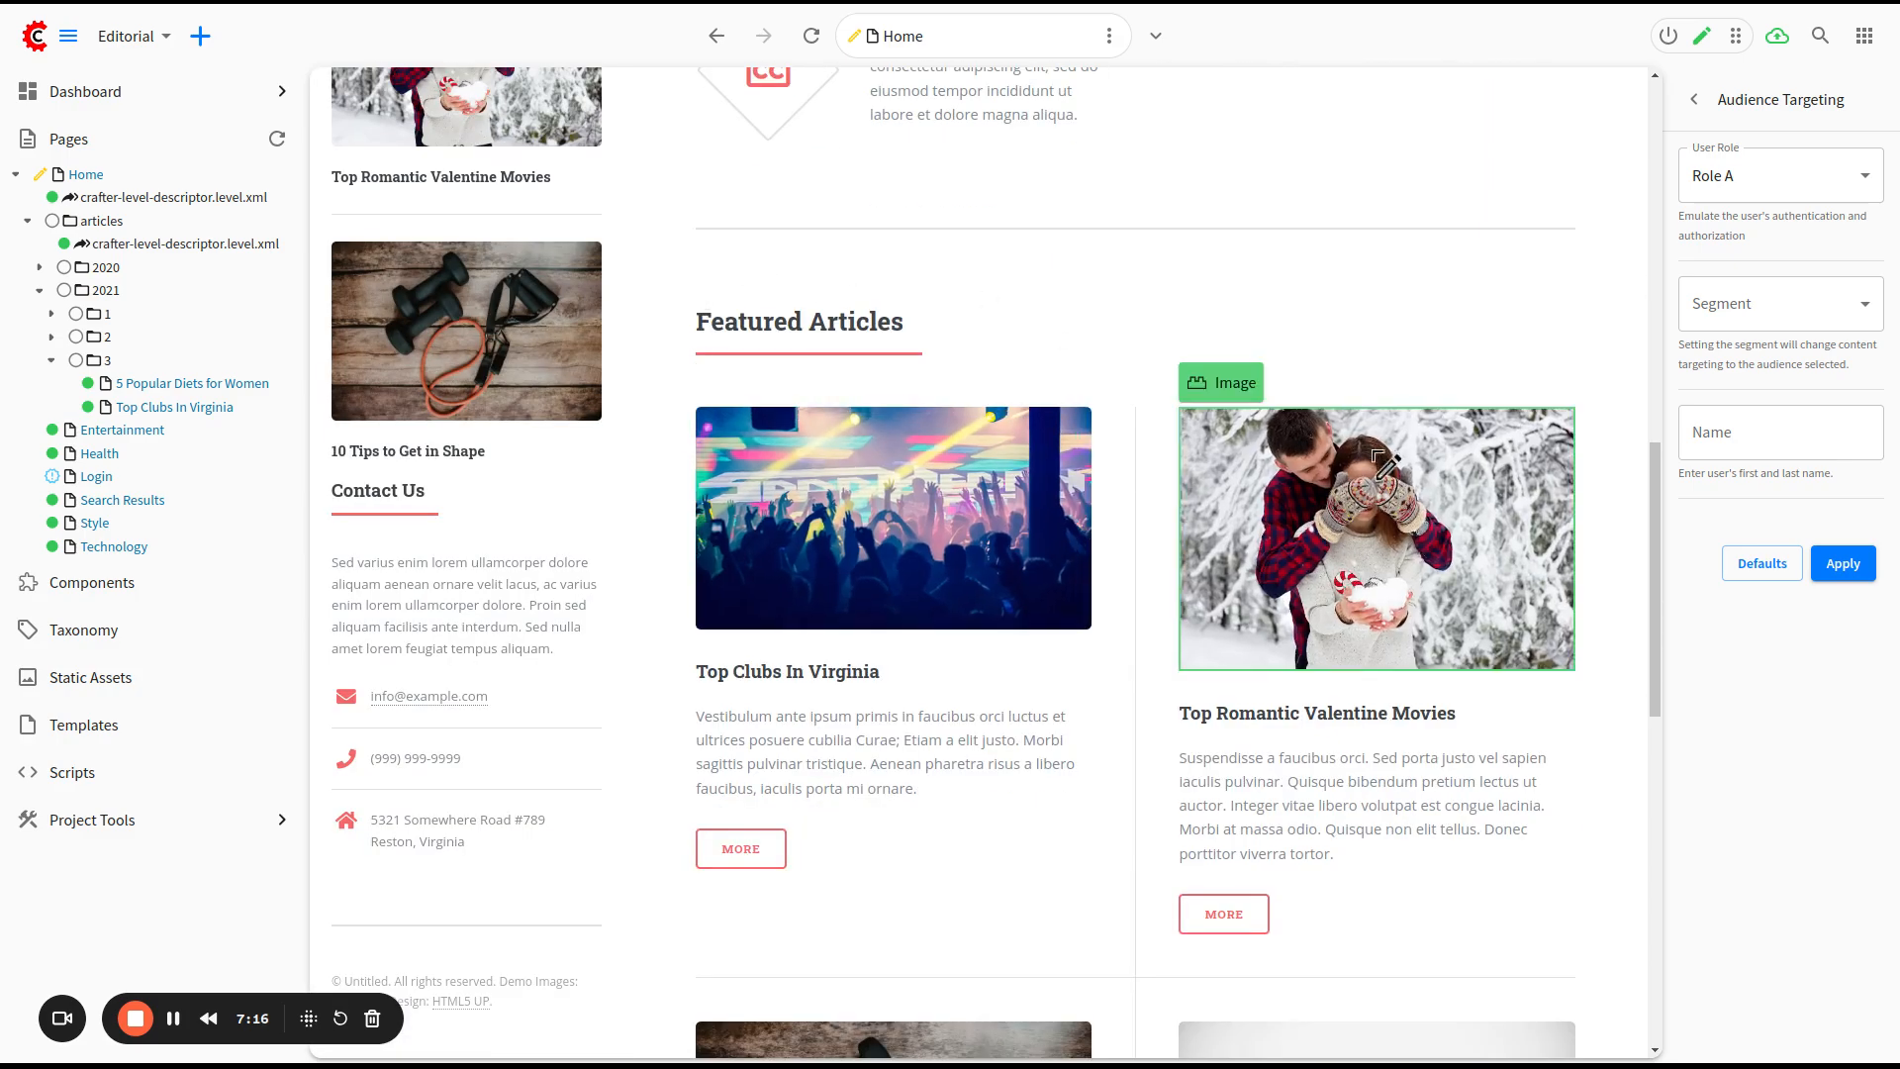
pyautogui.scroll(-2, 1405, 559)
pyautogui.scroll(-4, 1406, 560)
pyautogui.scroll(-3, 1346, 554)
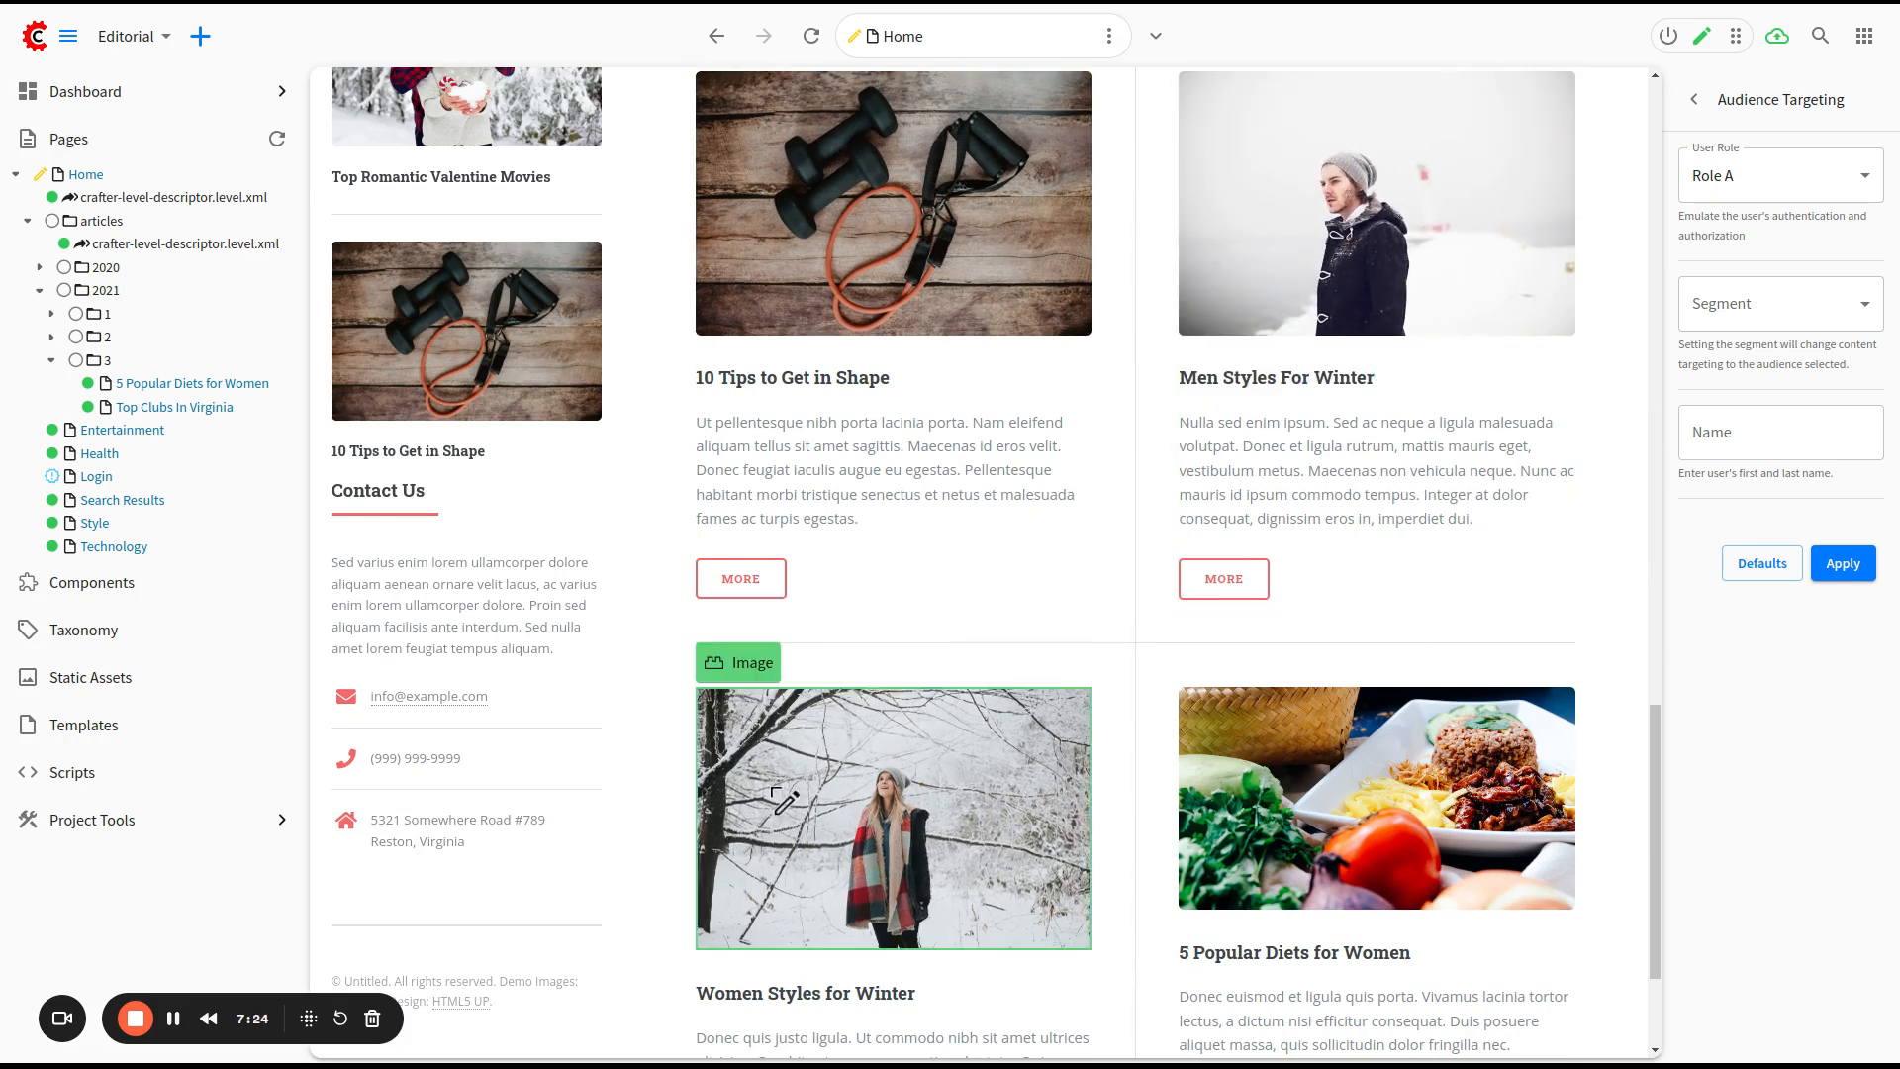
# Apply the Guy segment in Audience Targeting and check the Home page's Featured Articles
pyautogui.click(1826, 319)
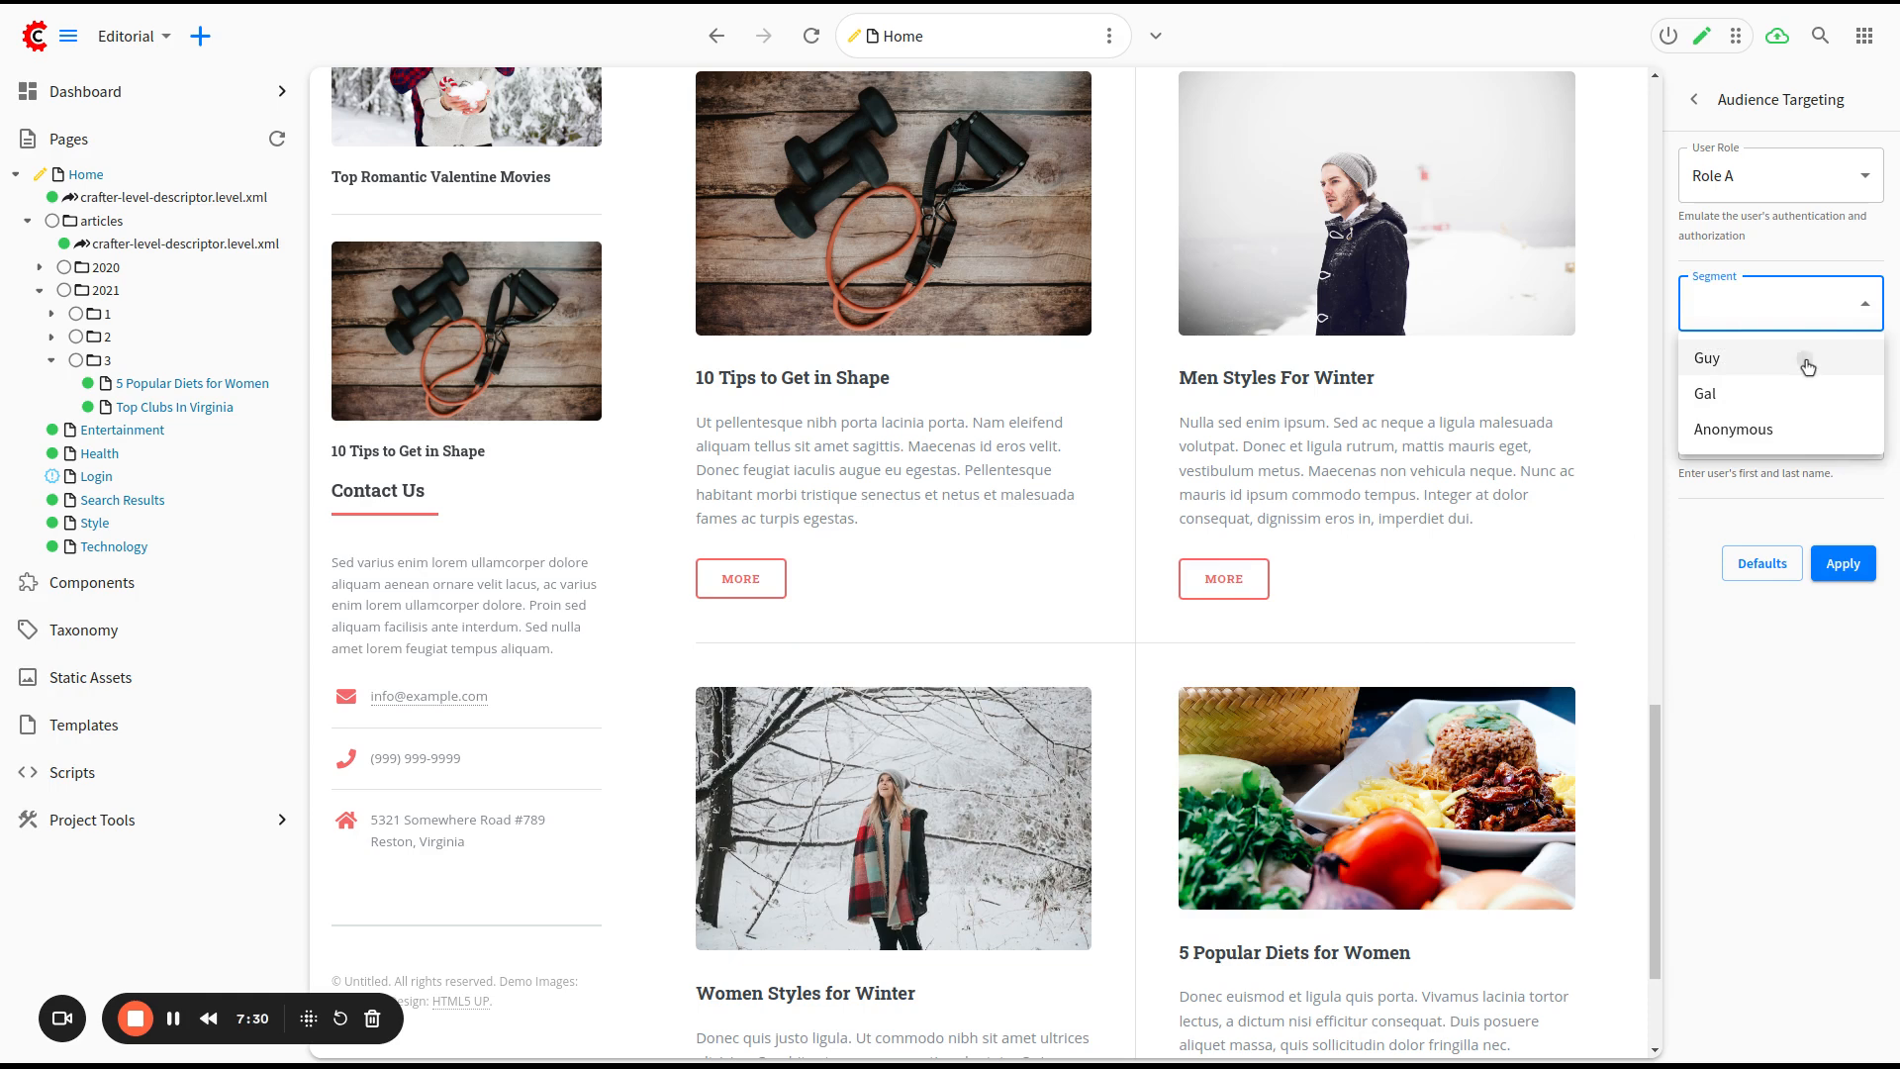
pyautogui.click(1807, 361)
pyautogui.click(1833, 562)
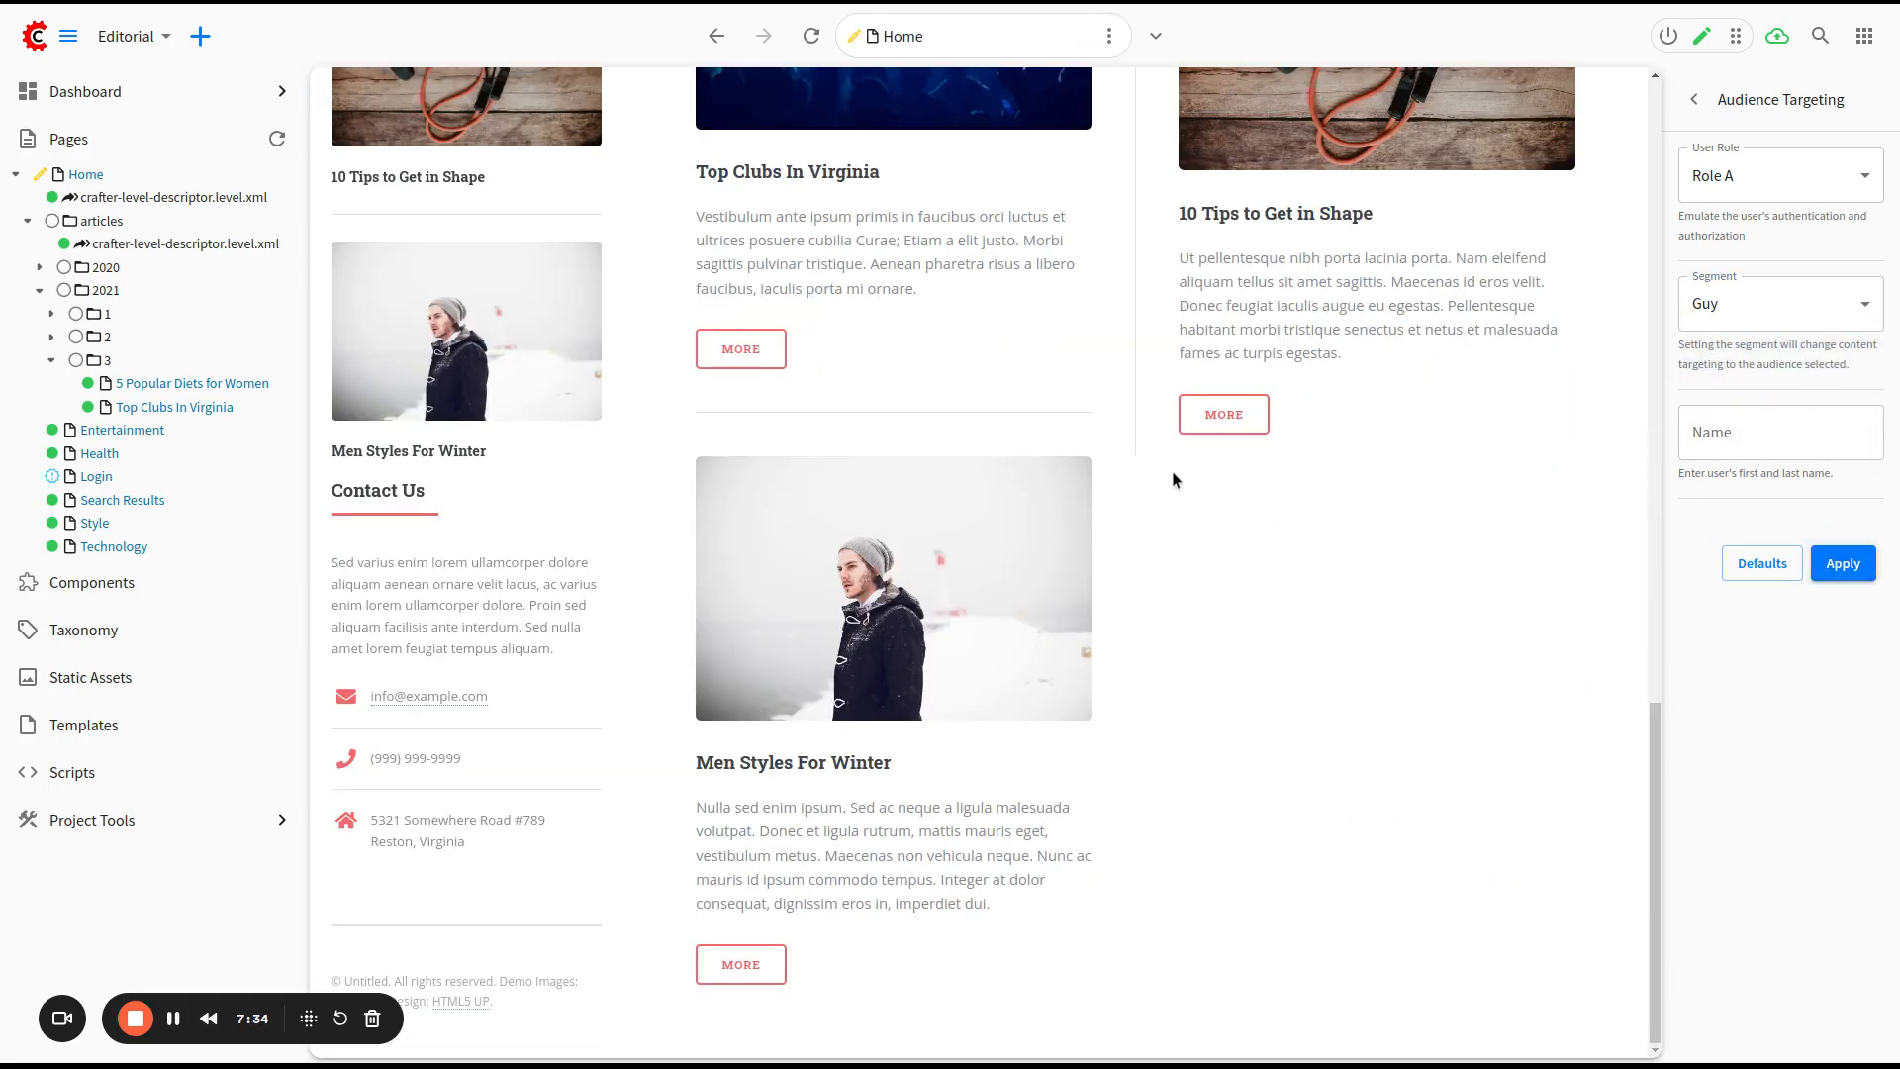
pyautogui.scroll(3, 1172, 471)
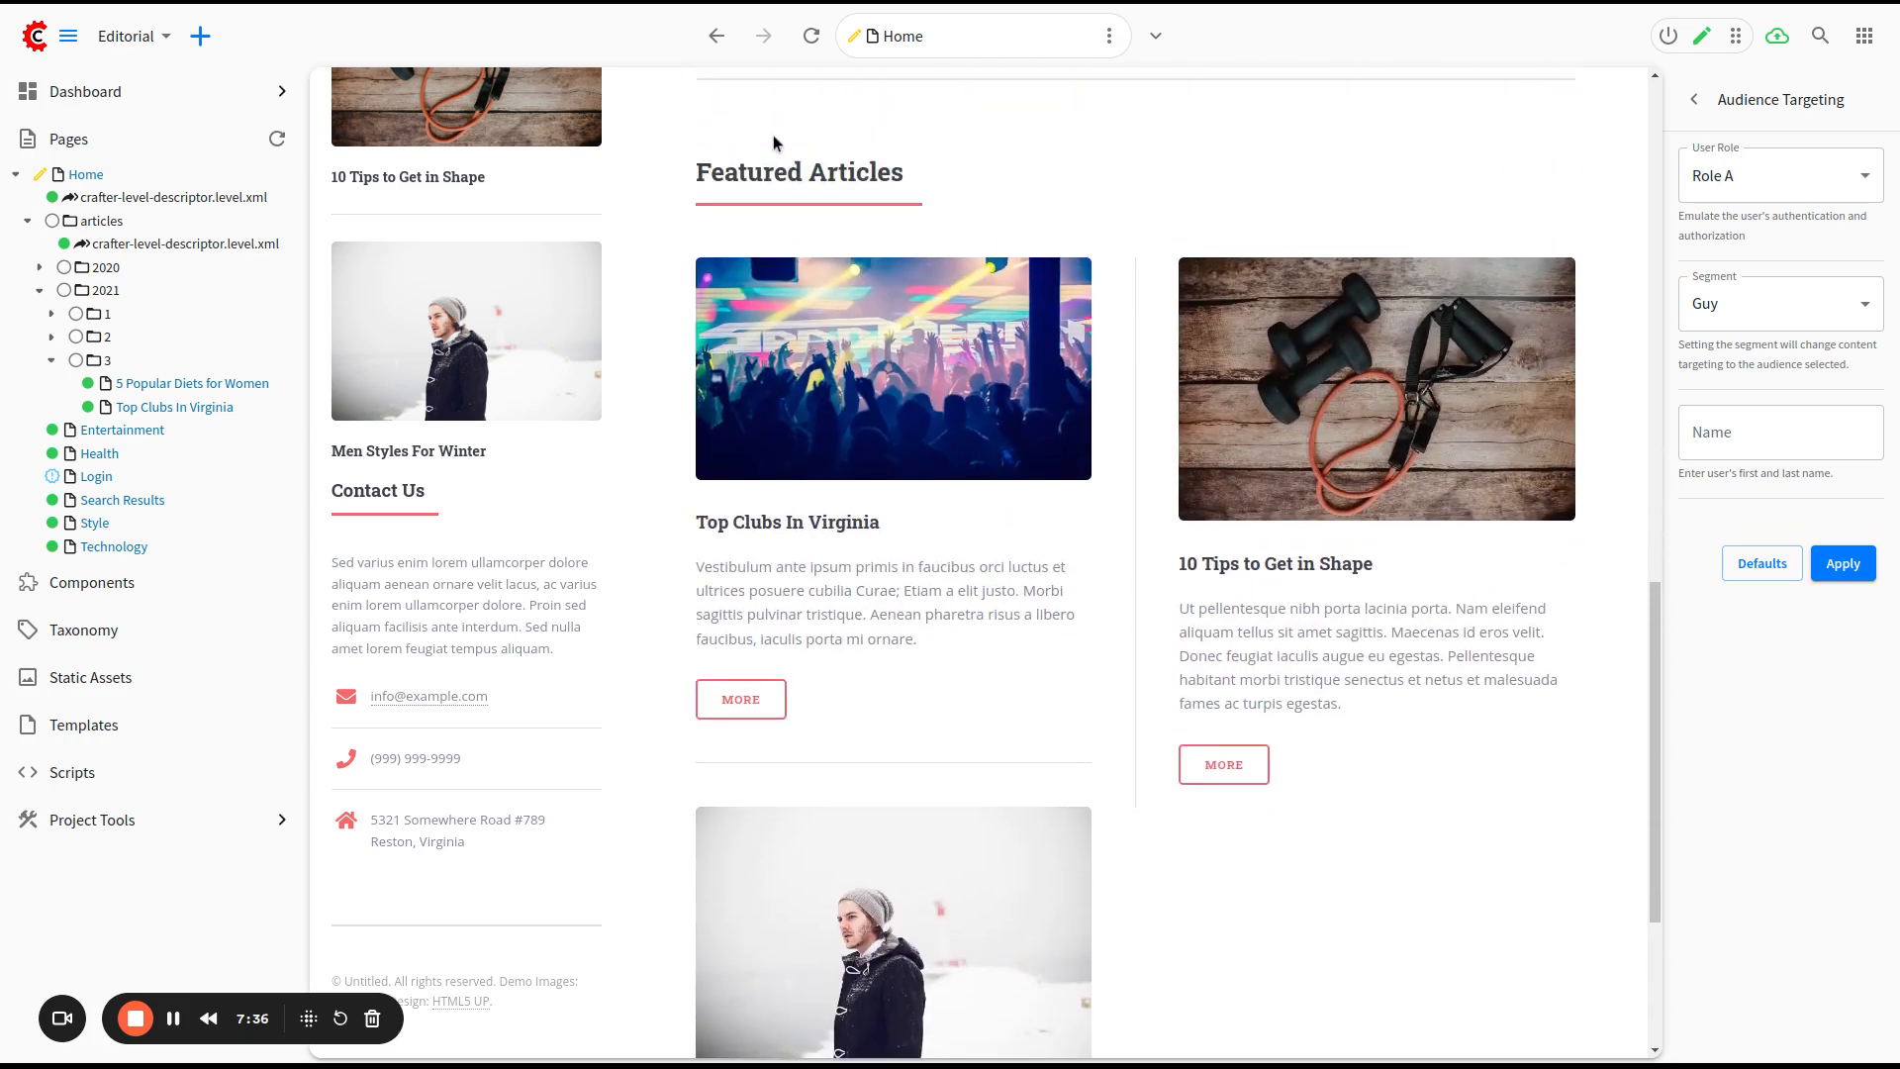
pyautogui.scroll(-3, 890, 594)
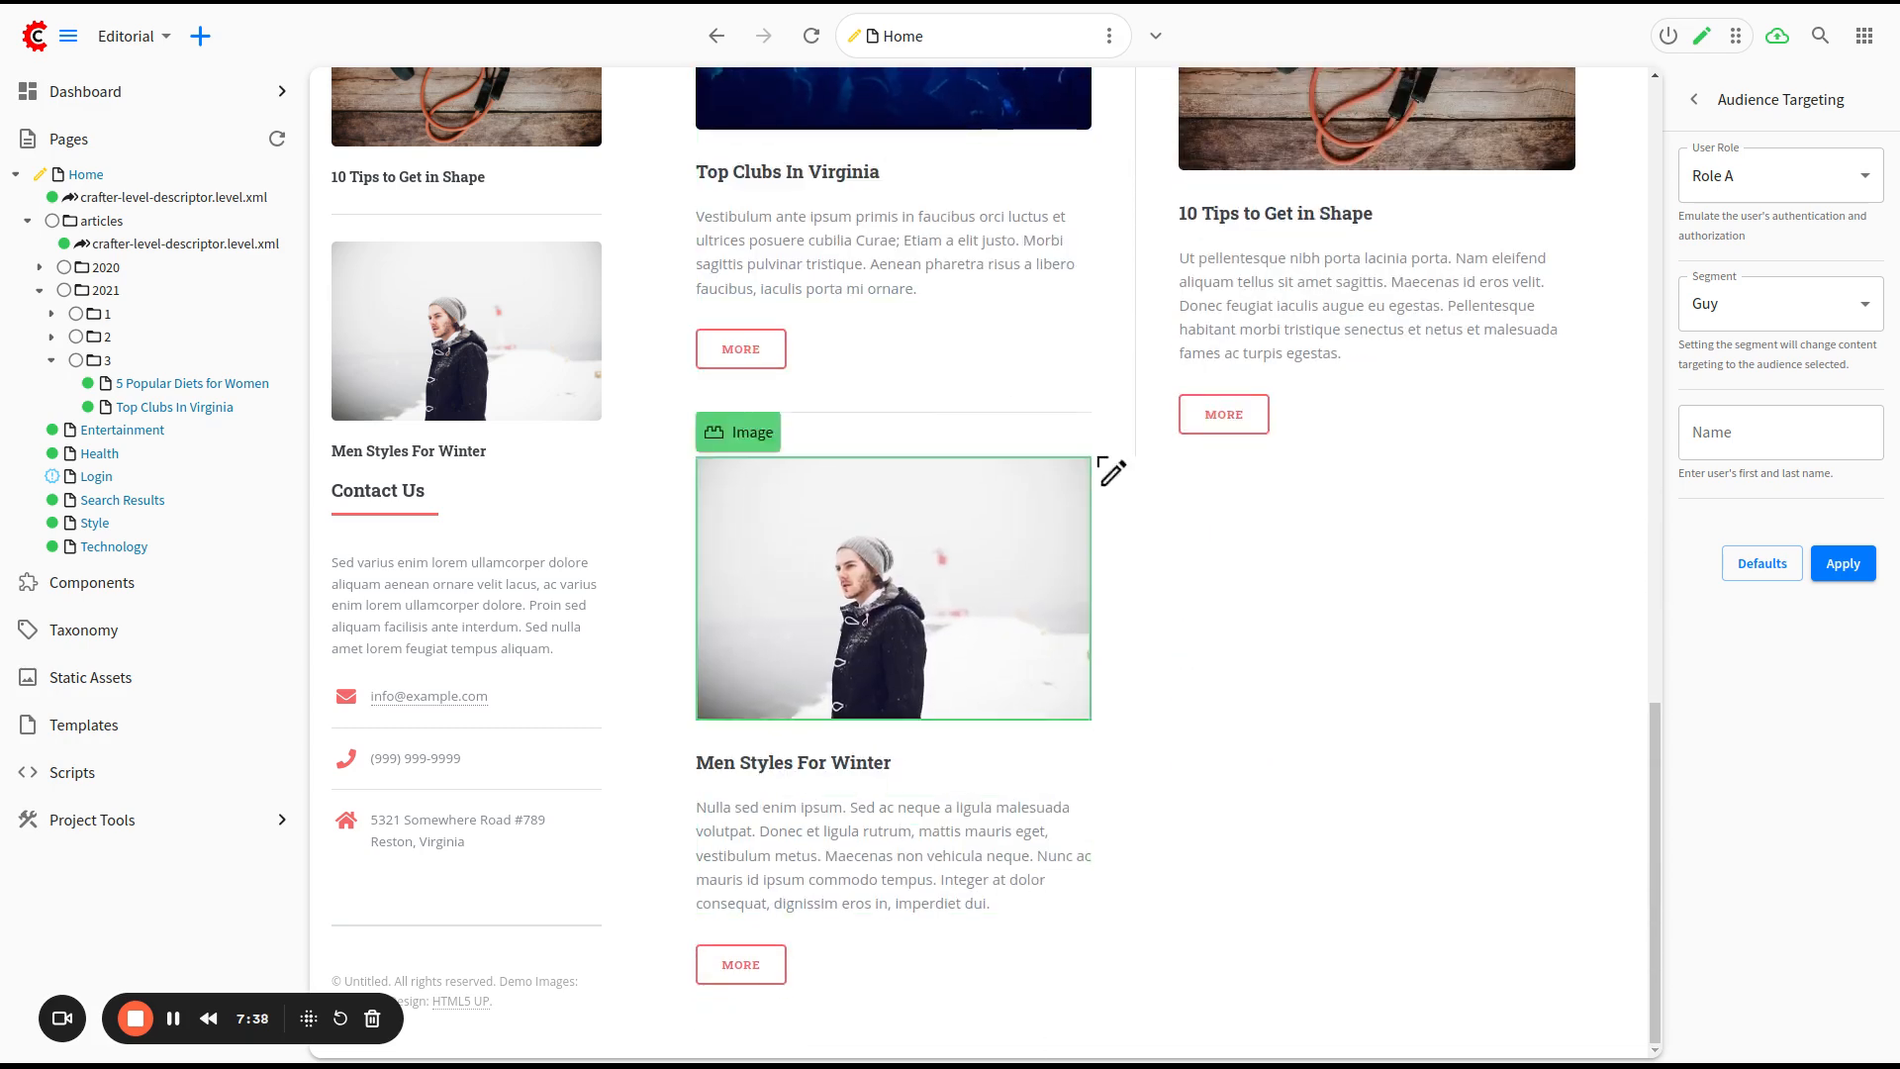